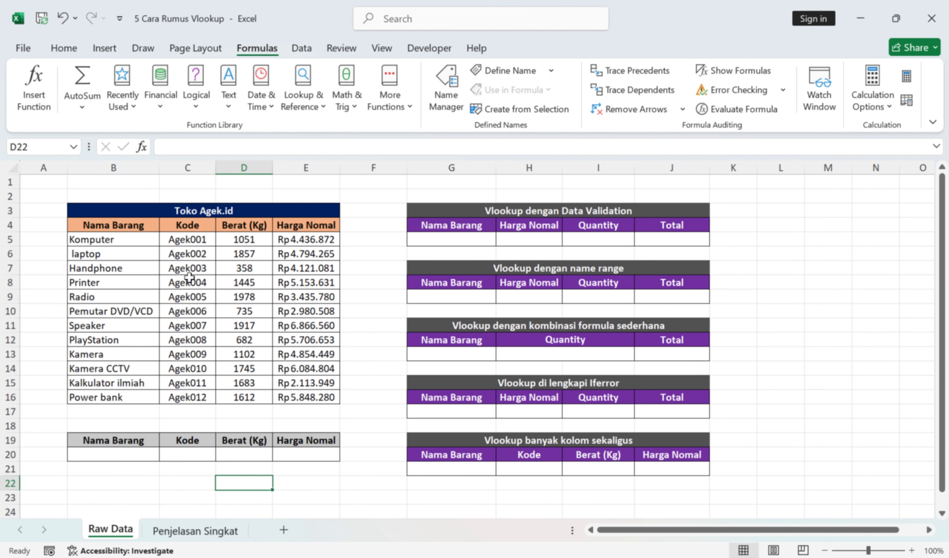
Step: Examine the Toko Agek.id source table and the titles of the VLOOKUP exercise tables on the Raw Data sheet
click(355, 557)
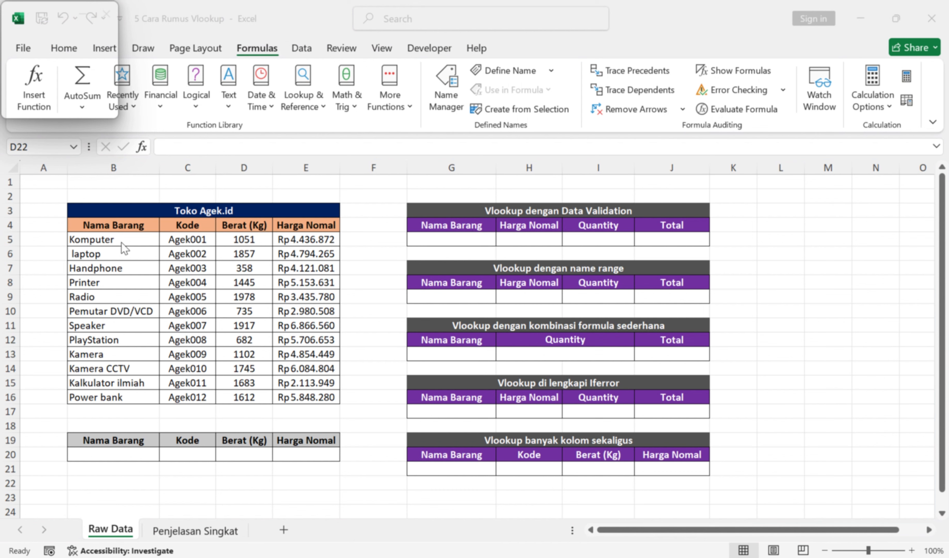
drag(91, 226, 323, 402)
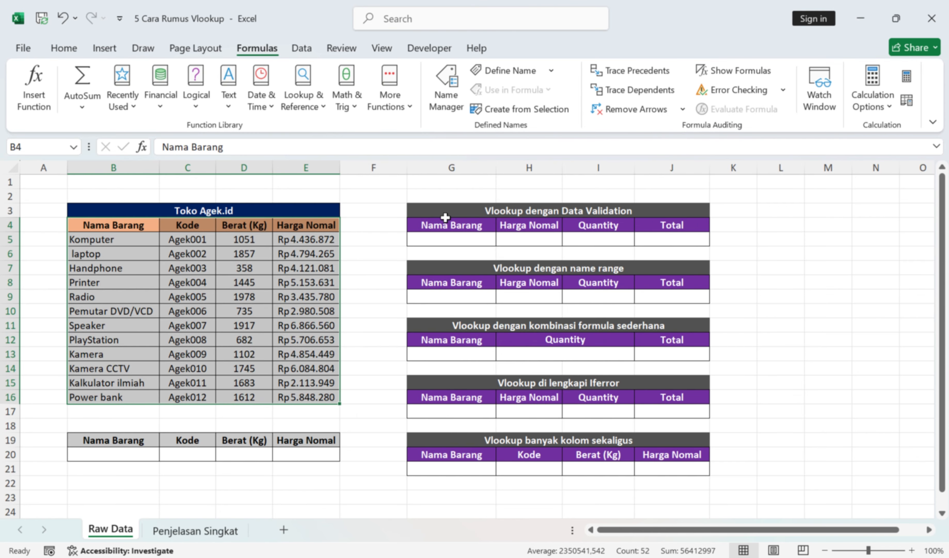
click(437, 211)
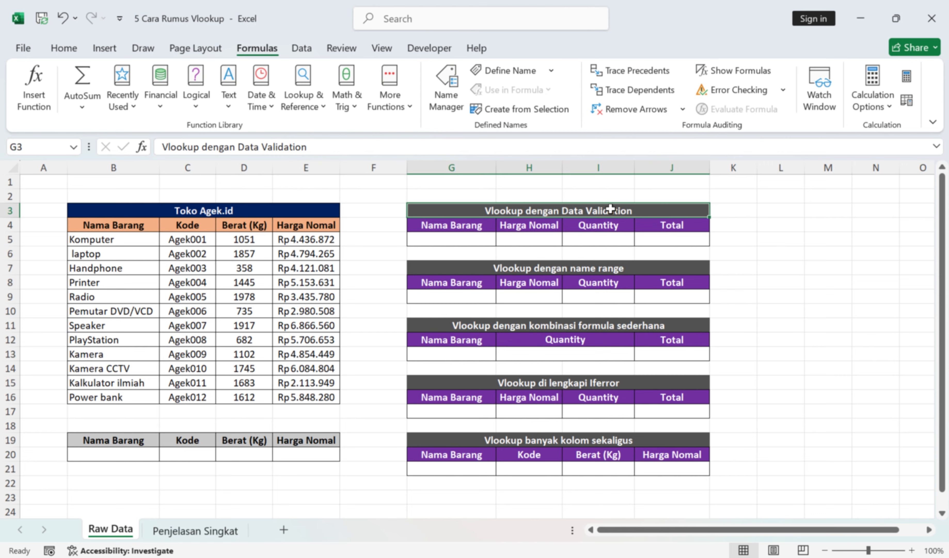
click(475, 267)
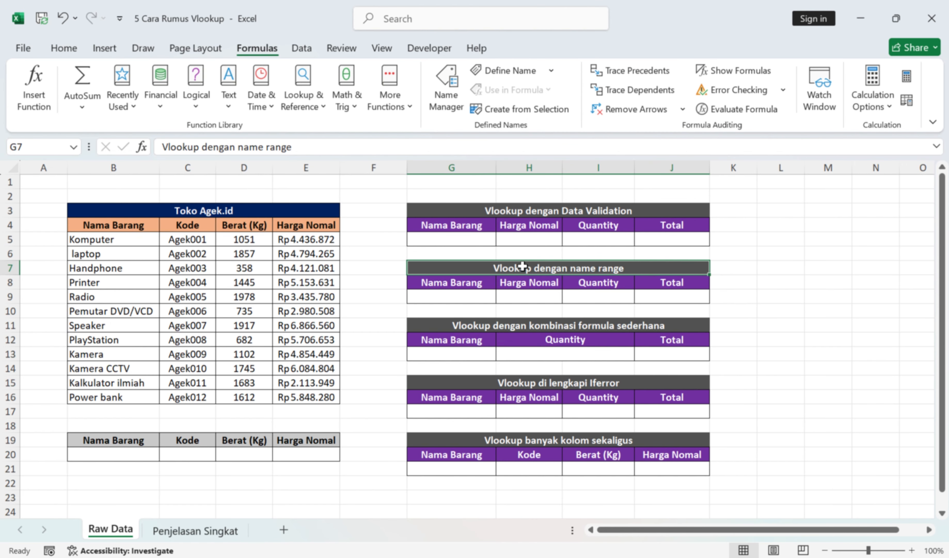
click(459, 329)
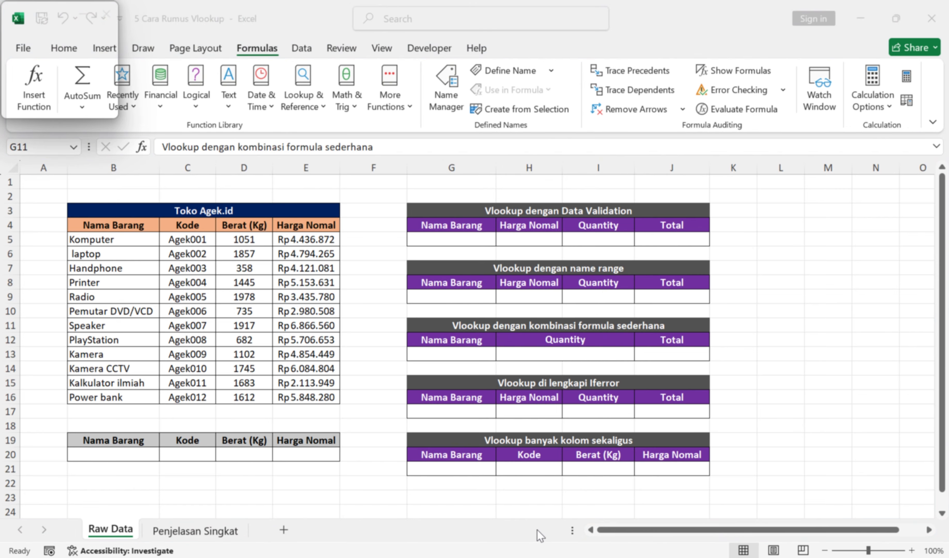
Step: Read the VLOOKUP purpose, syntax and argument explanations on the Penjelasan Singkat sheet, and return to the Raw Data sheet
click(202, 528)
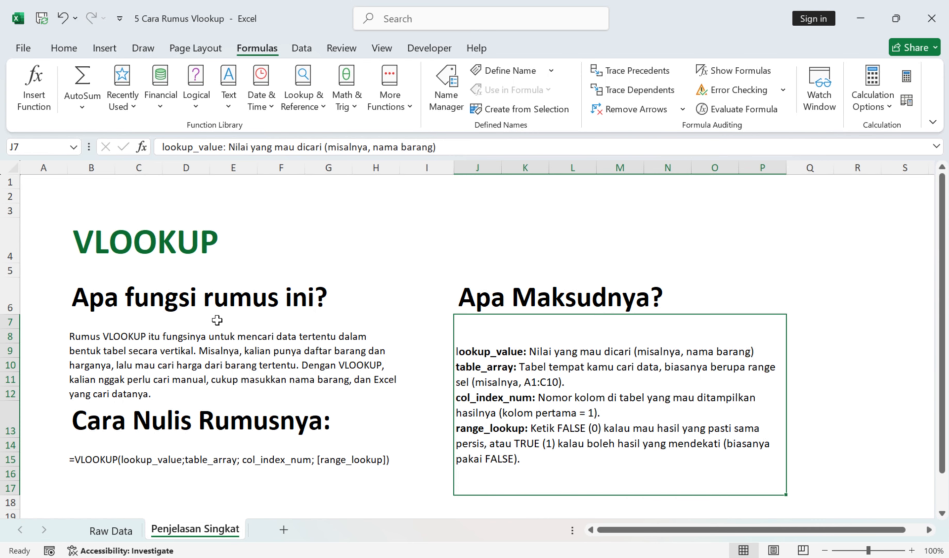
click(149, 336)
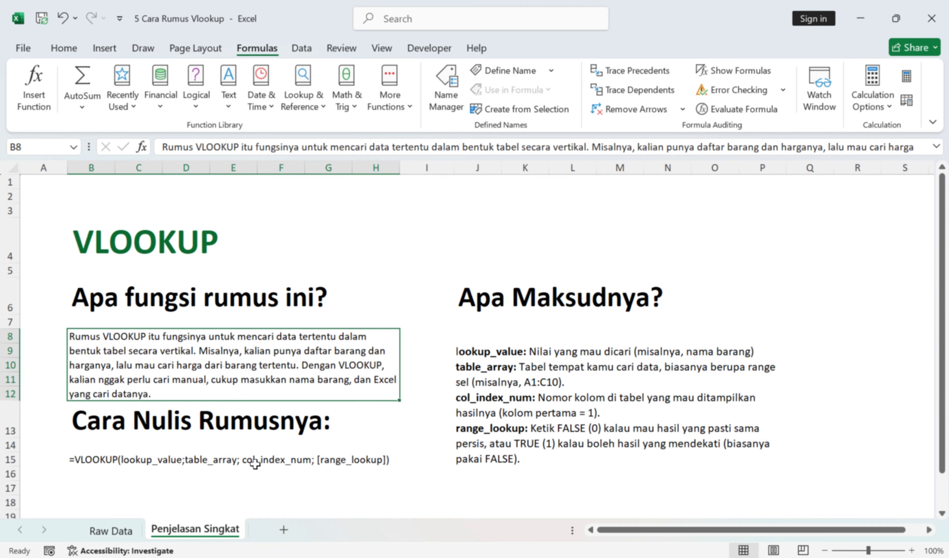
click(102, 459)
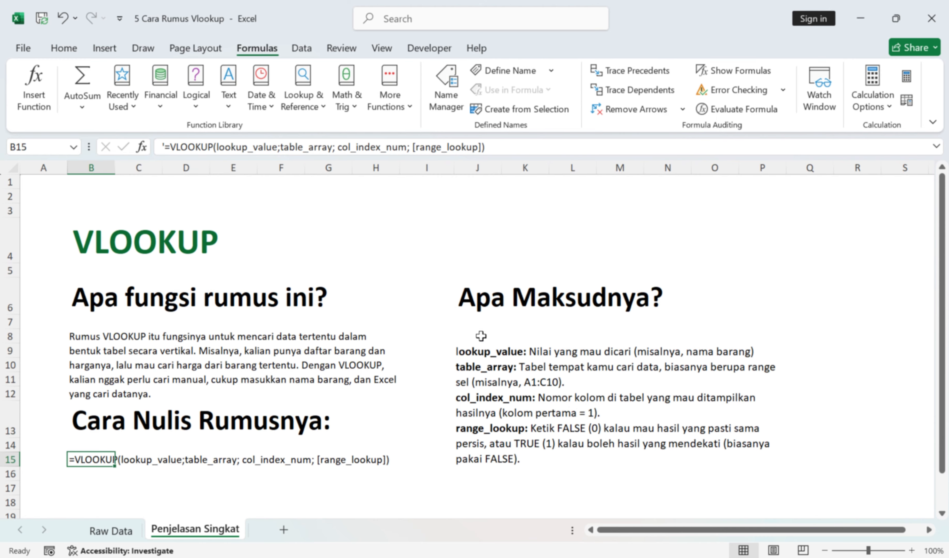
click(476, 304)
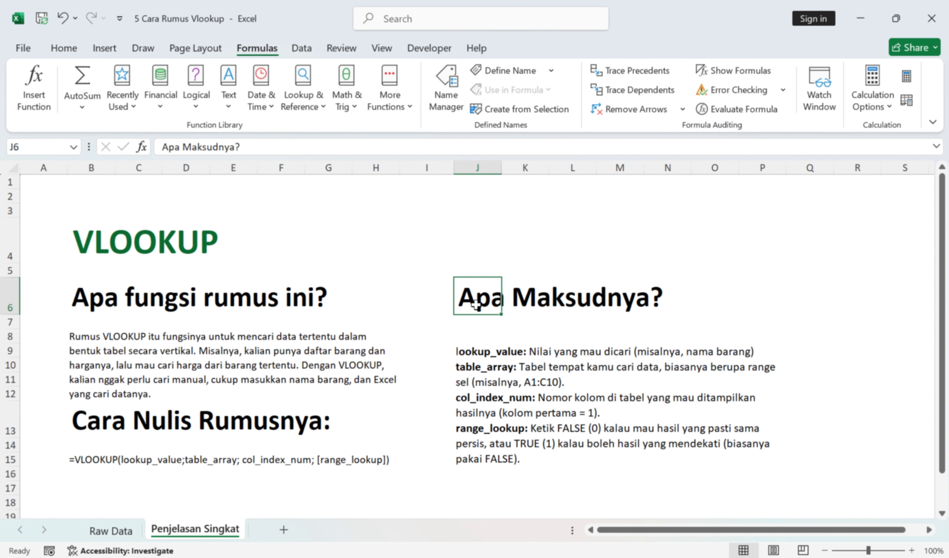
click(477, 349)
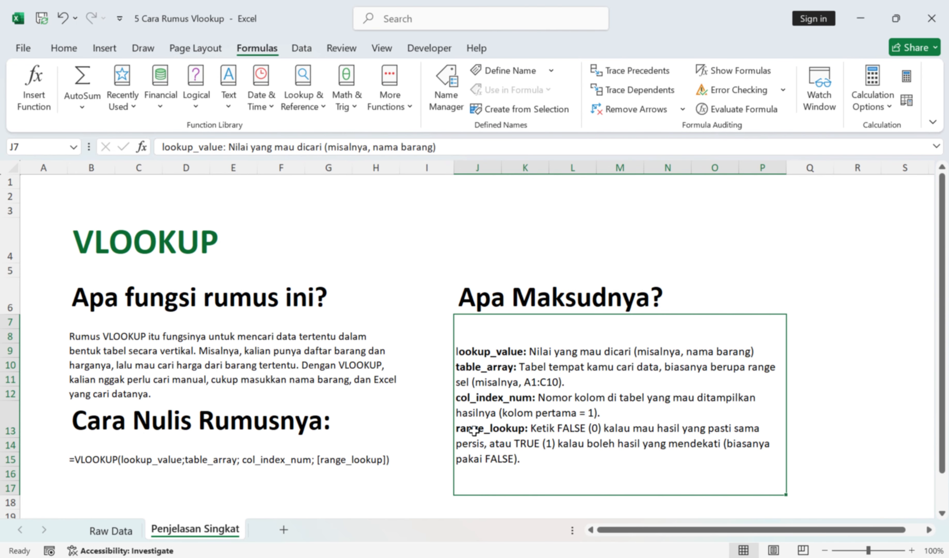
click(111, 530)
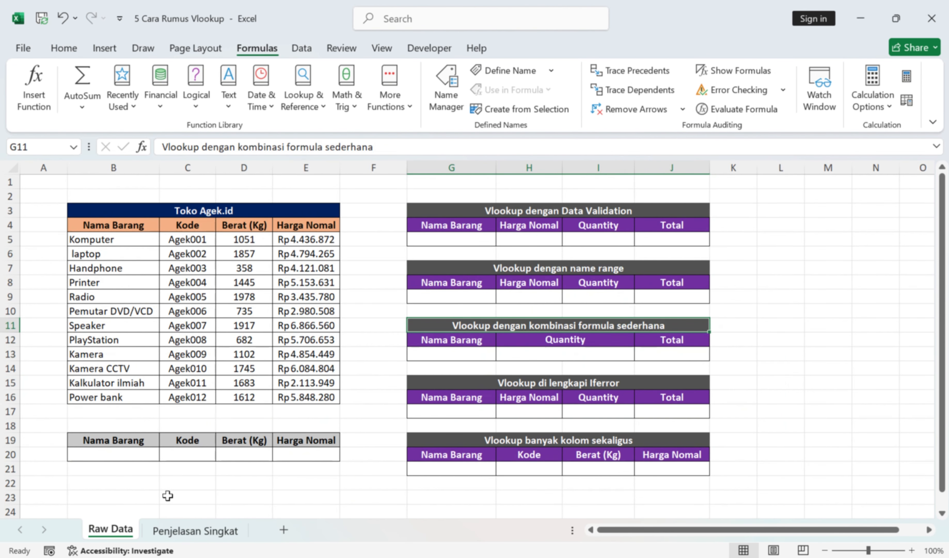
click(364, 310)
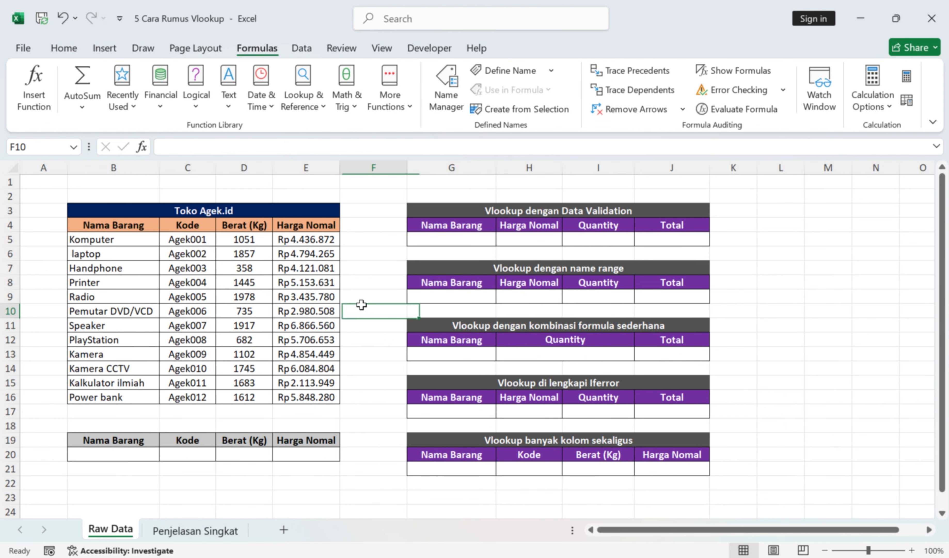
click(141, 453)
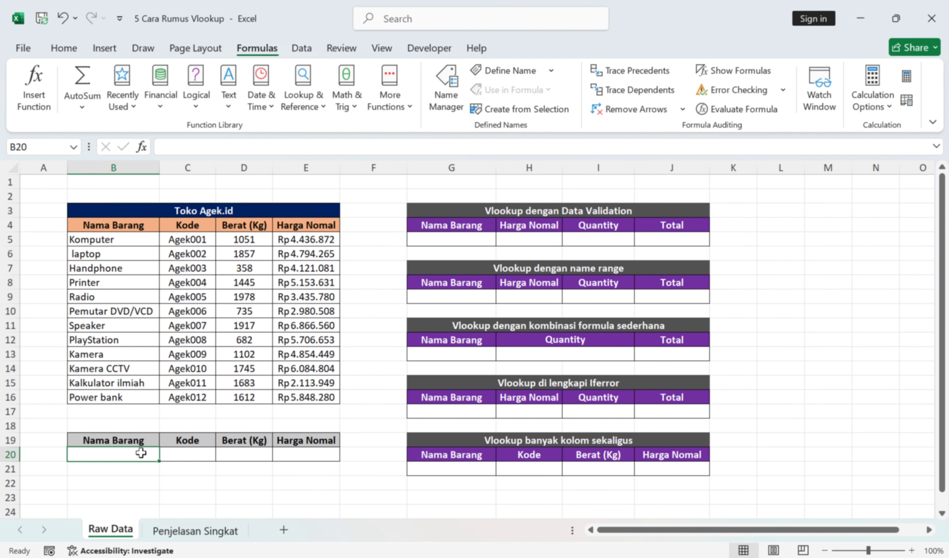
text(=)
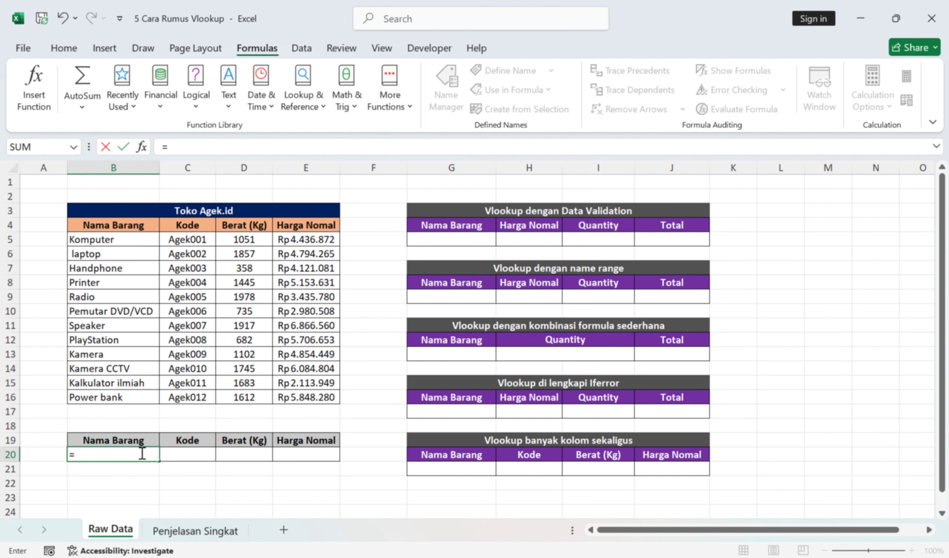
text(vlo)
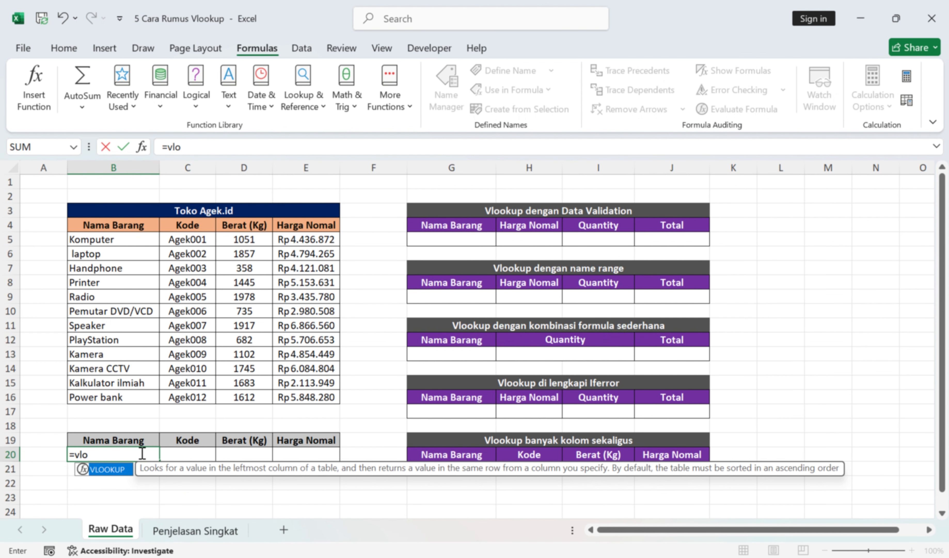
key(Tab)
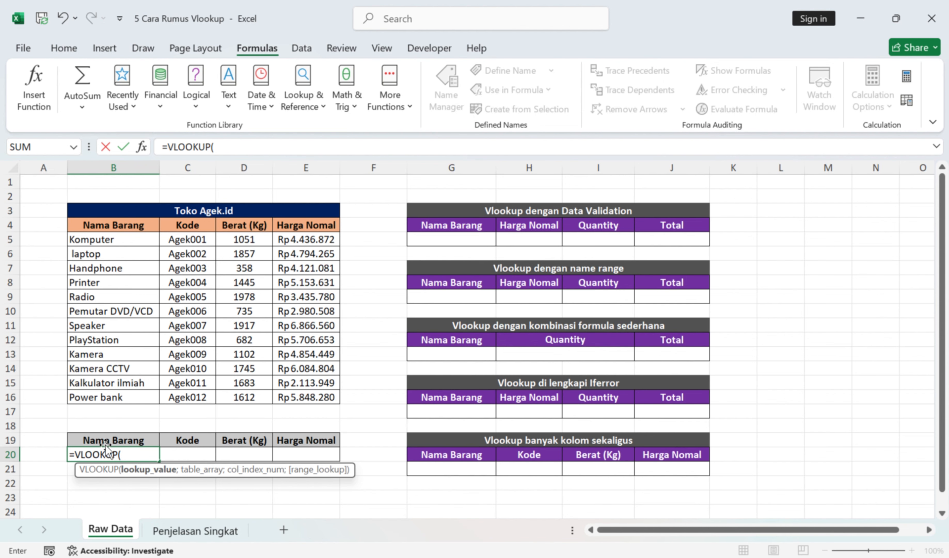
key(ctrl+a)
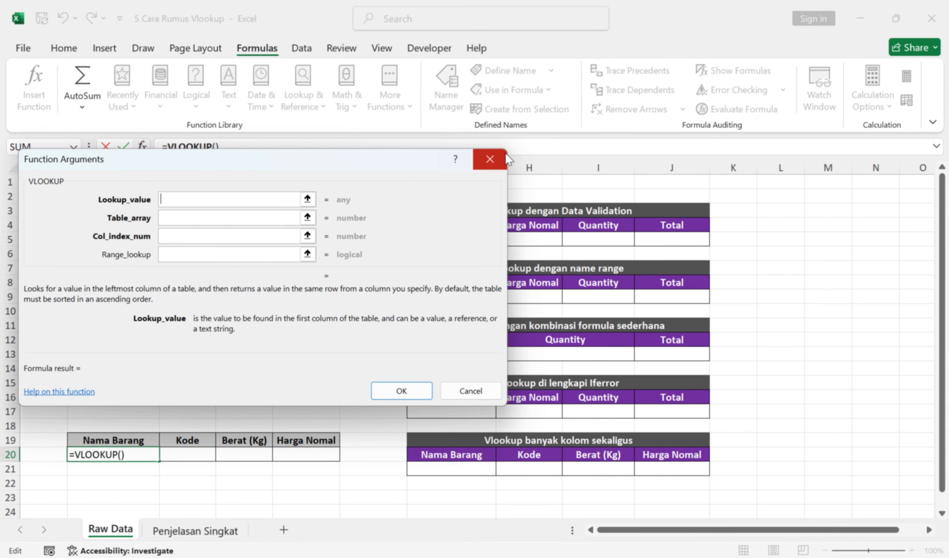
click(490, 158)
click(195, 461)
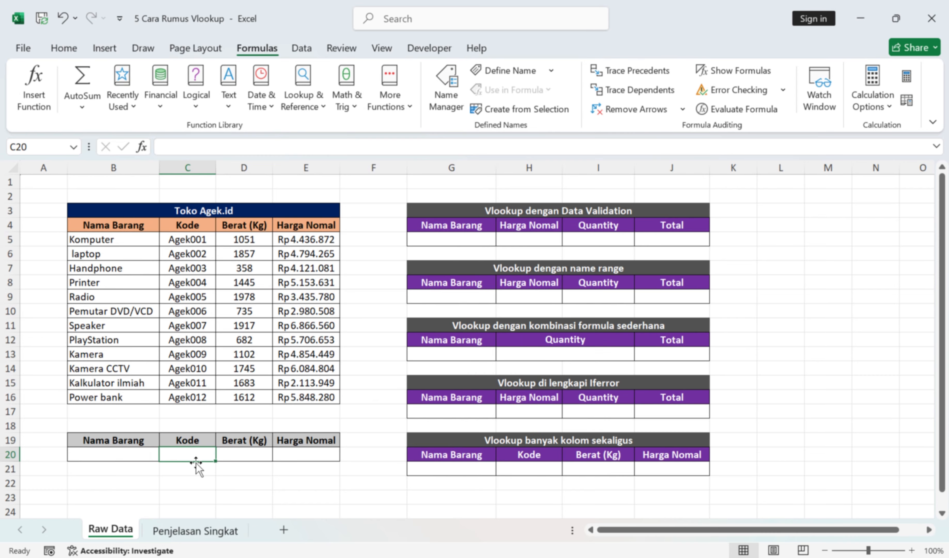
text(=)
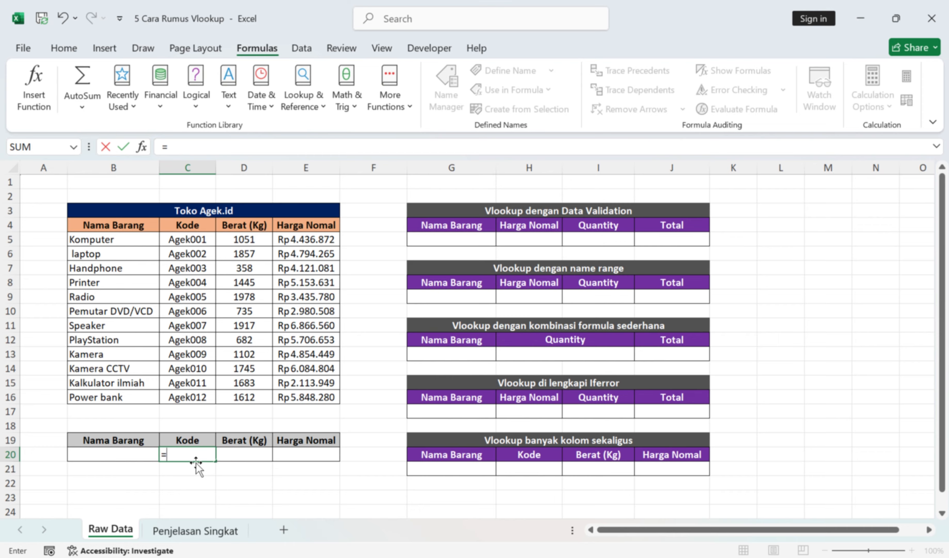
key(BackSpace)
Step: Enter Kamera as the Nama Barang in cell B20 of the lookup table below the source data
click(148, 455)
text(kAMR)
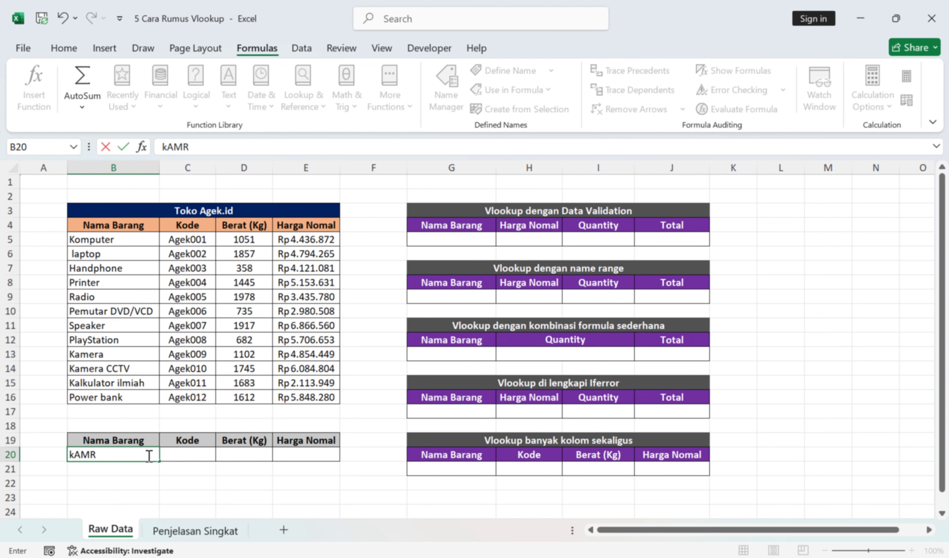
key(BackSpace)
key(BackSpace)
key(BackSpace)
key(BackSpace)
text(Kamer)
key(Return)
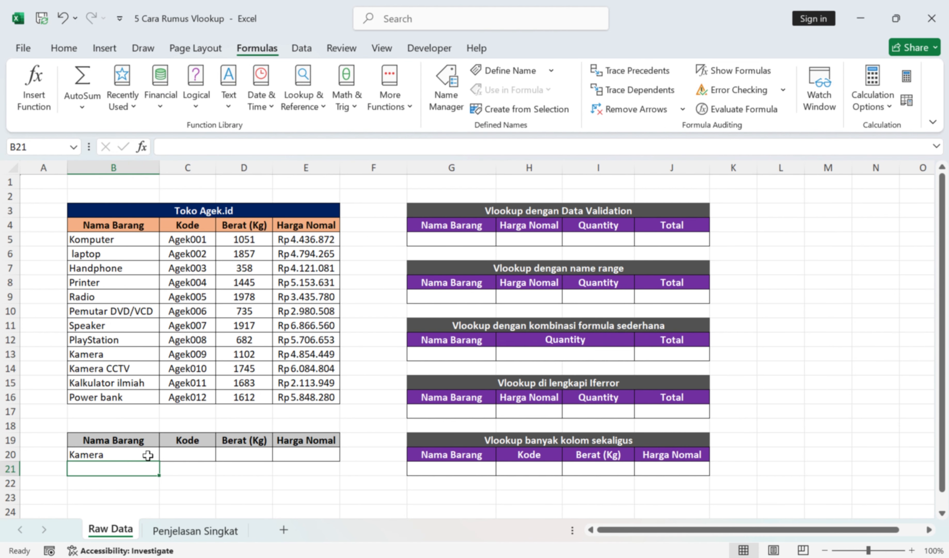
Step: Begin a VLOOKUP formula in the Kode cell C20 with B20 as lookup value and B4:E16 as table array
click(183, 453)
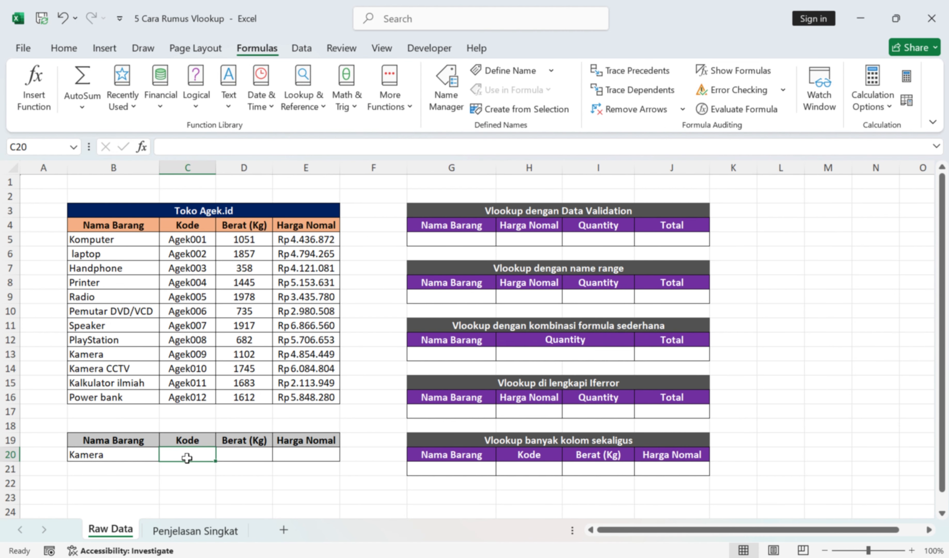
text(=vl)
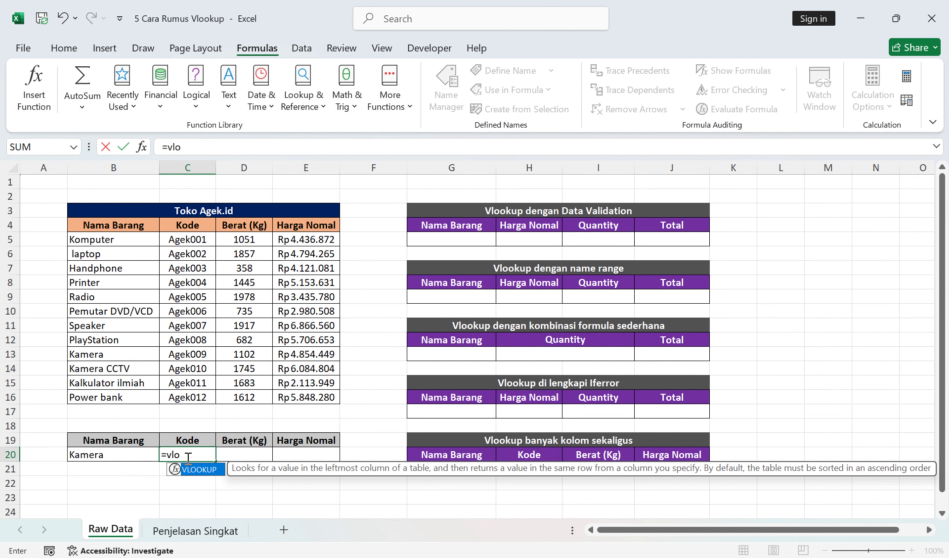
text(o)
double_click(198, 470)
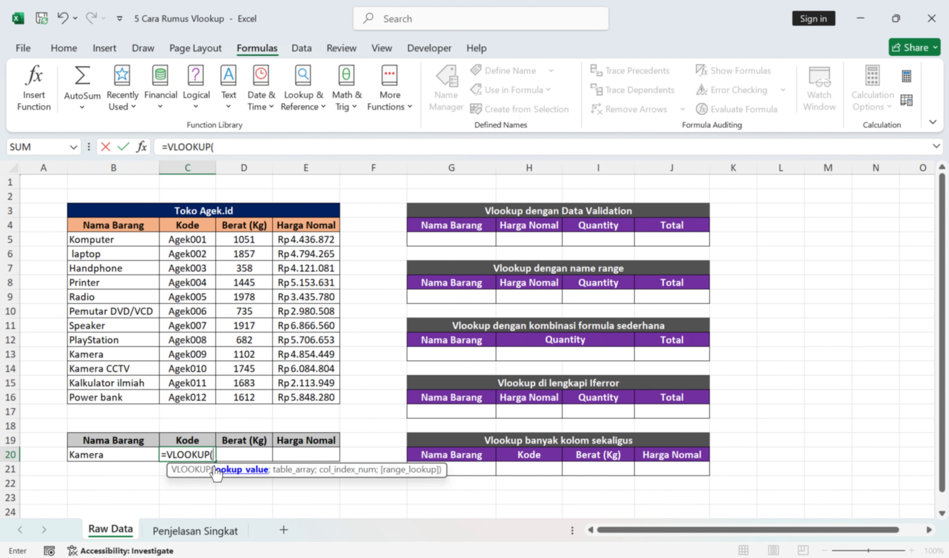
click(103, 456)
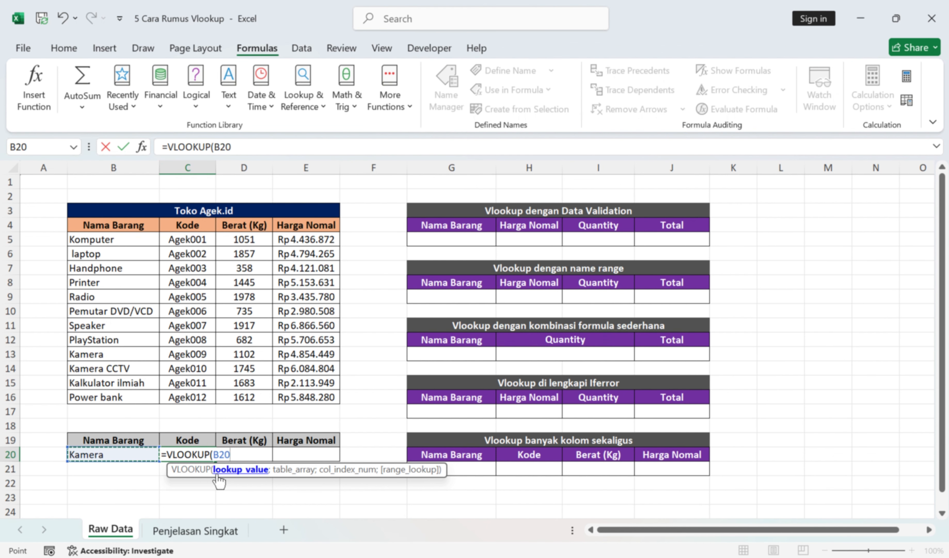
text(;)
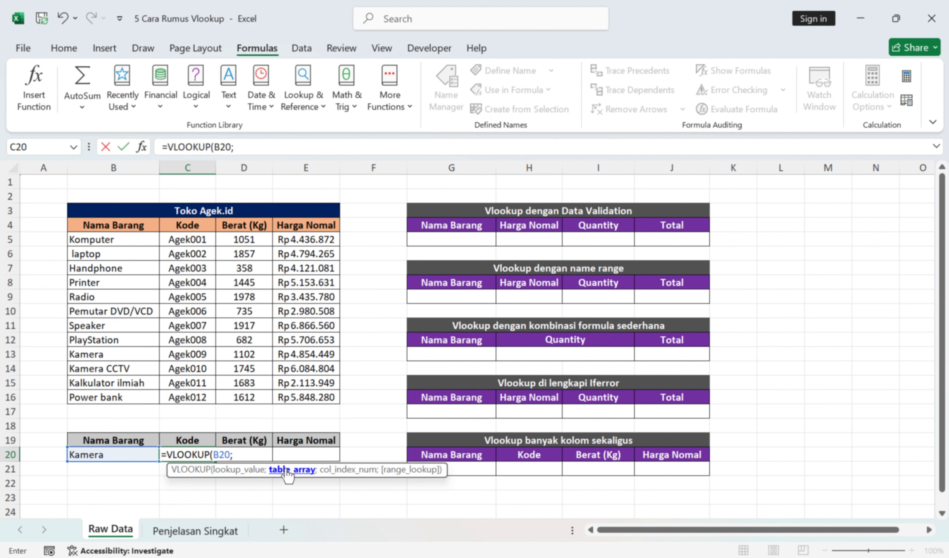
drag(73, 222, 324, 395)
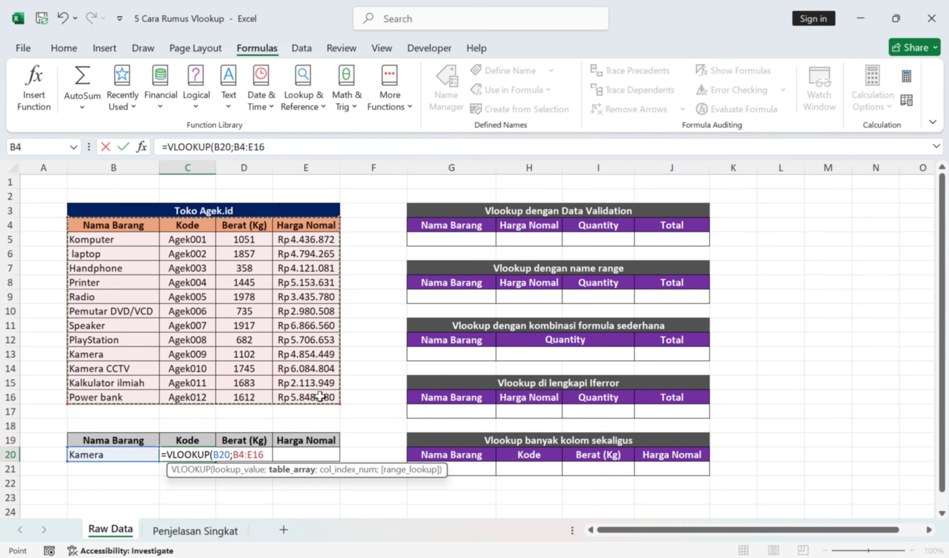
Step: Make the table array in the C20 formula absolute as $B$4:$E$16
text(;)
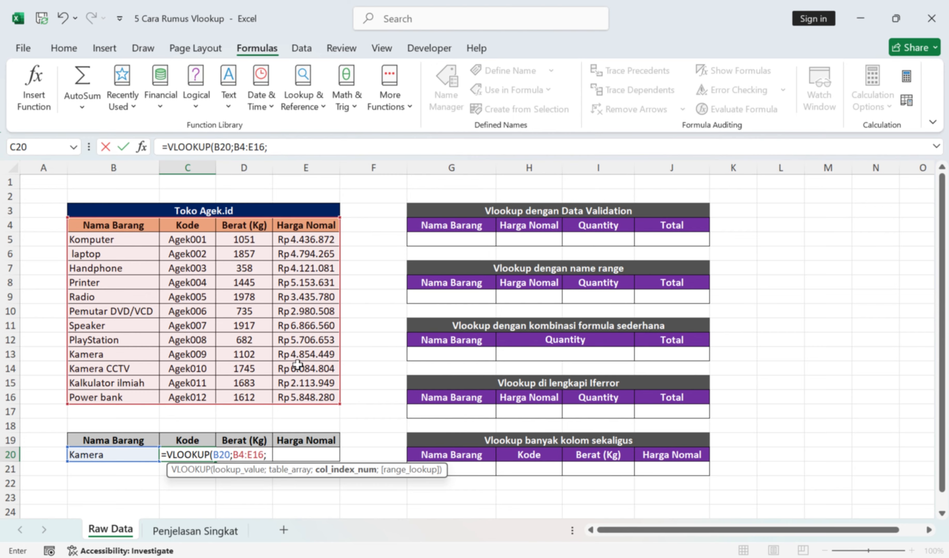
key(BackSpace)
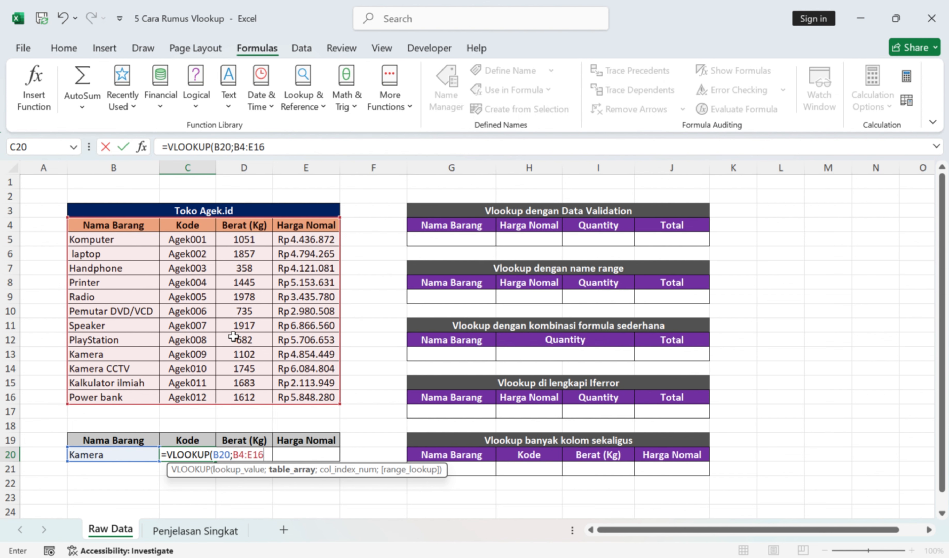
key(F4)
click(232, 147)
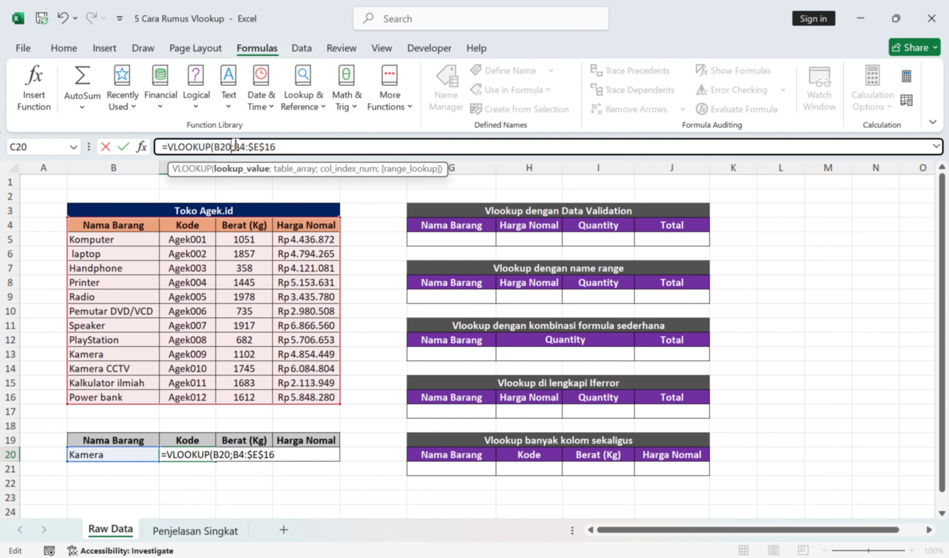
click(236, 145)
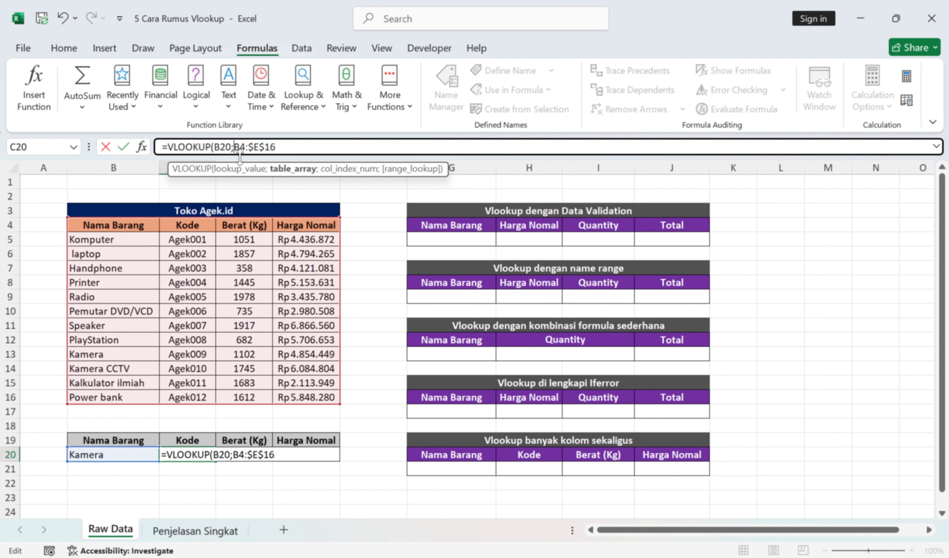
key(F4)
click(296, 147)
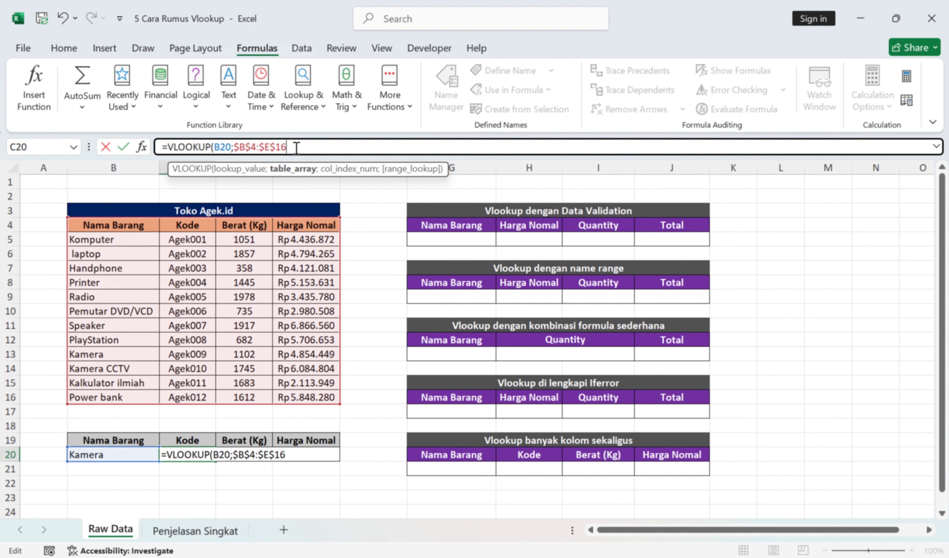
Step: Complete the C20 VLOOKUP formula with column index 2 and range lookup 0 for an exact match
text(;)
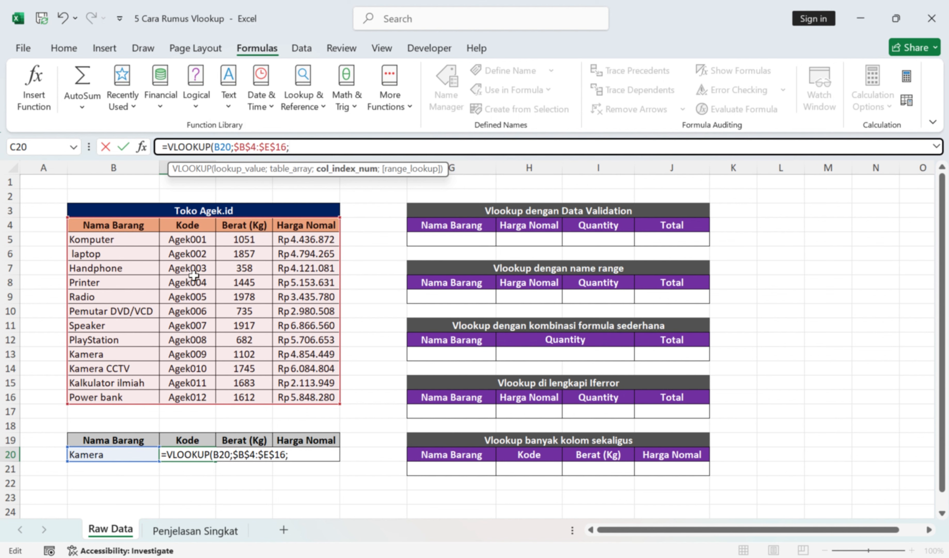
text(2;0)
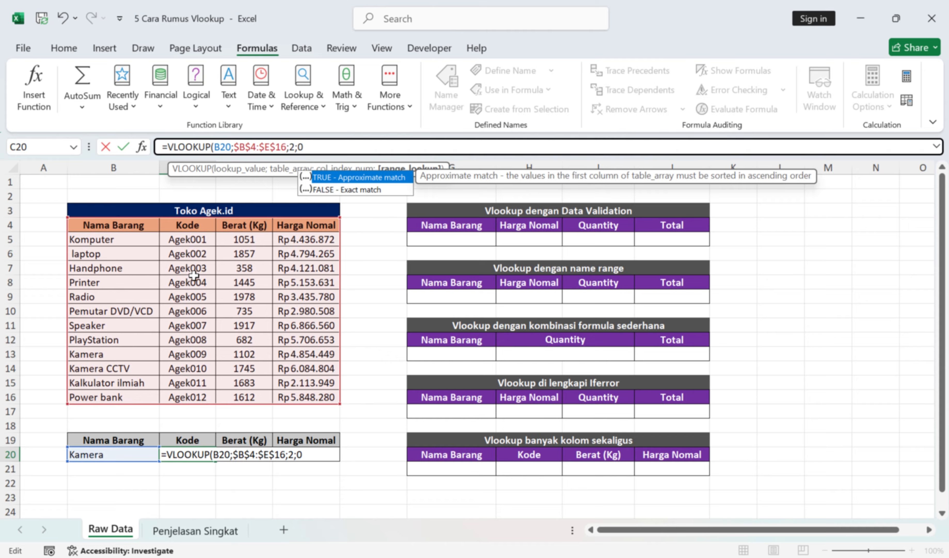
text())
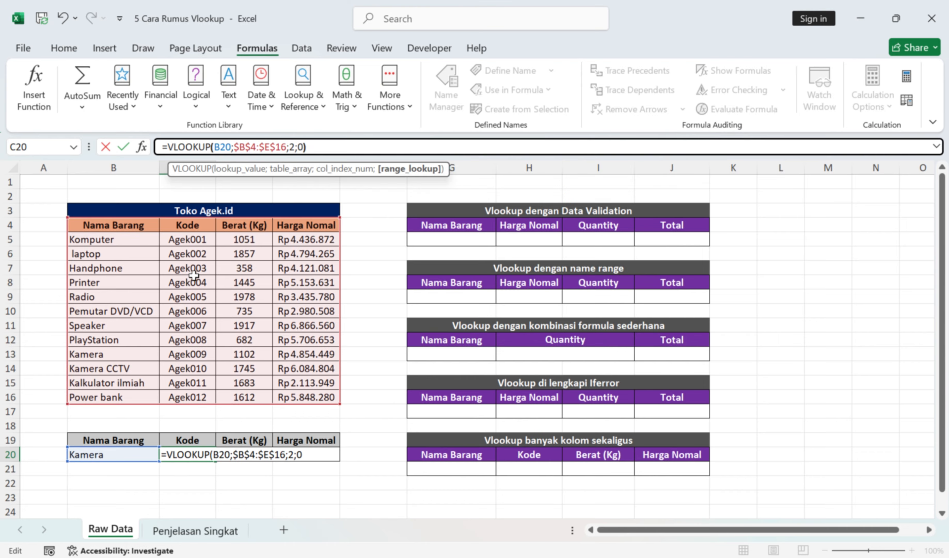
key(Return)
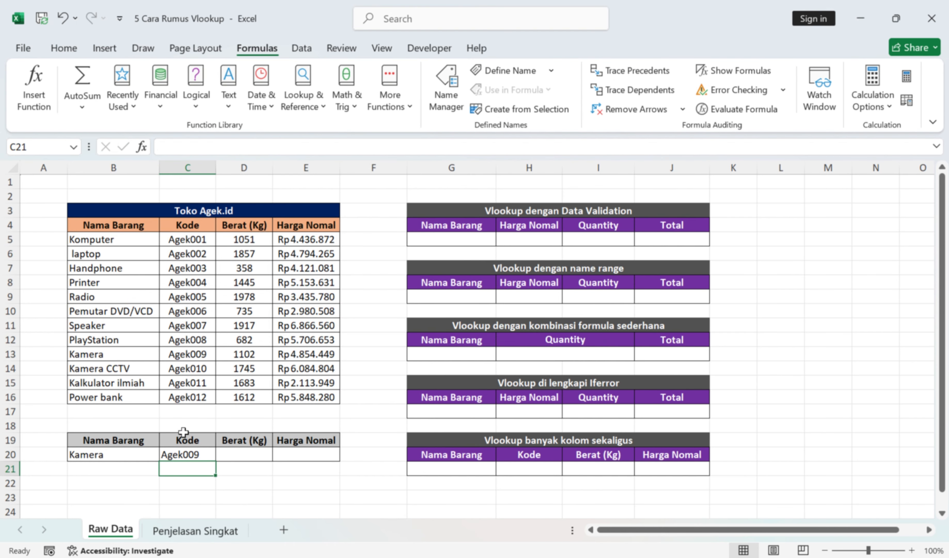
Step: Change the lookup value in C20's formula to B$20 and fill the formula across to E20
click(193, 455)
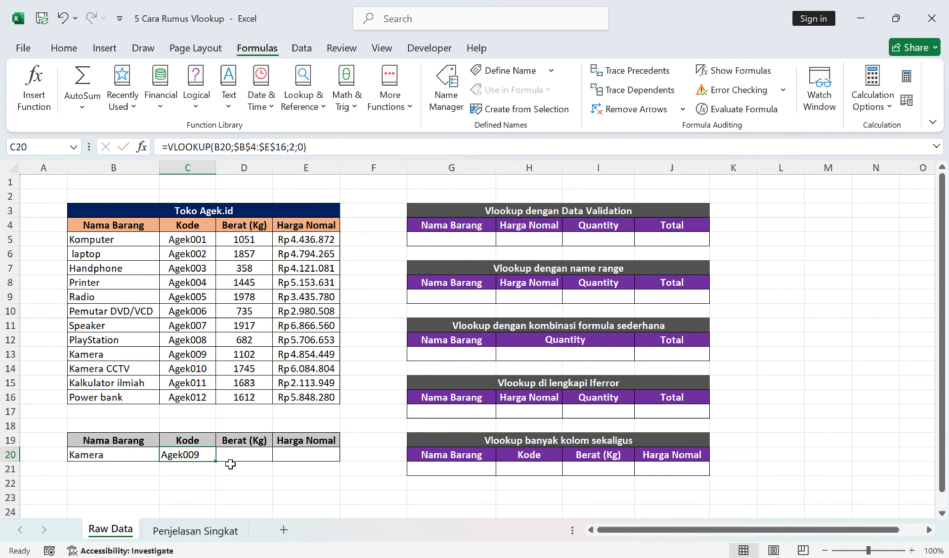
click(221, 146)
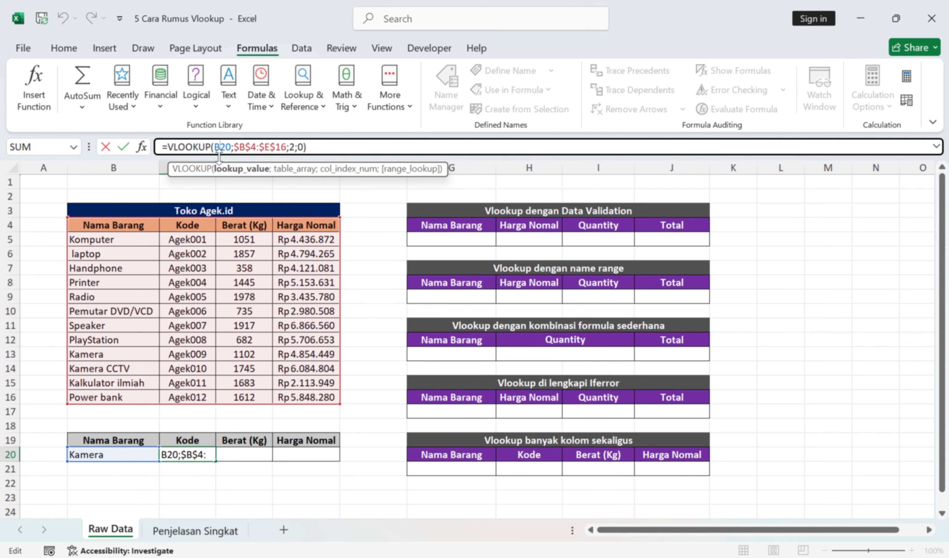
text($)
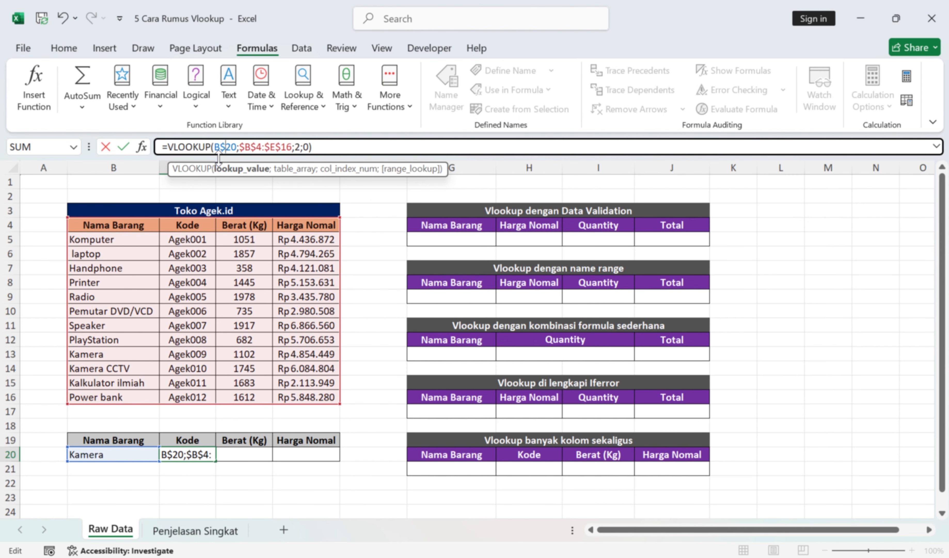
key(Return)
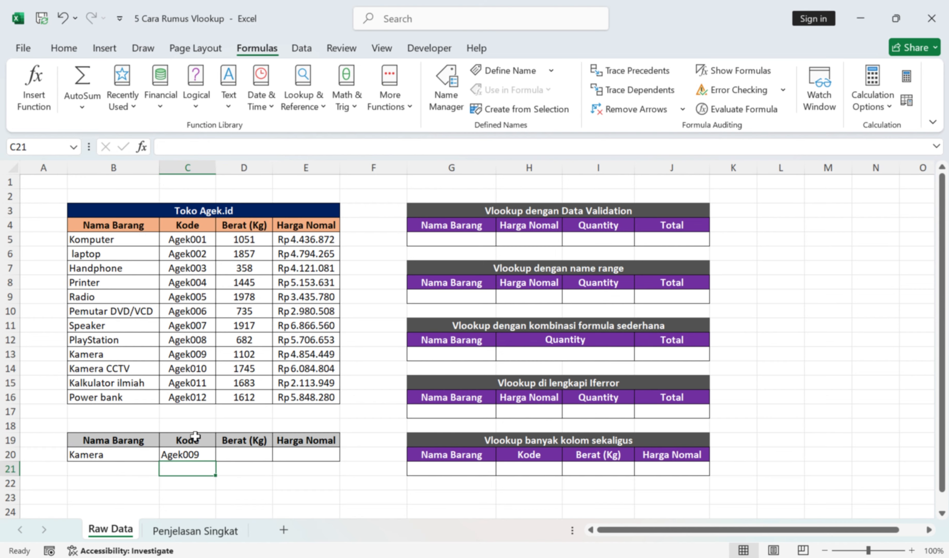
click(199, 456)
drag(215, 461, 318, 463)
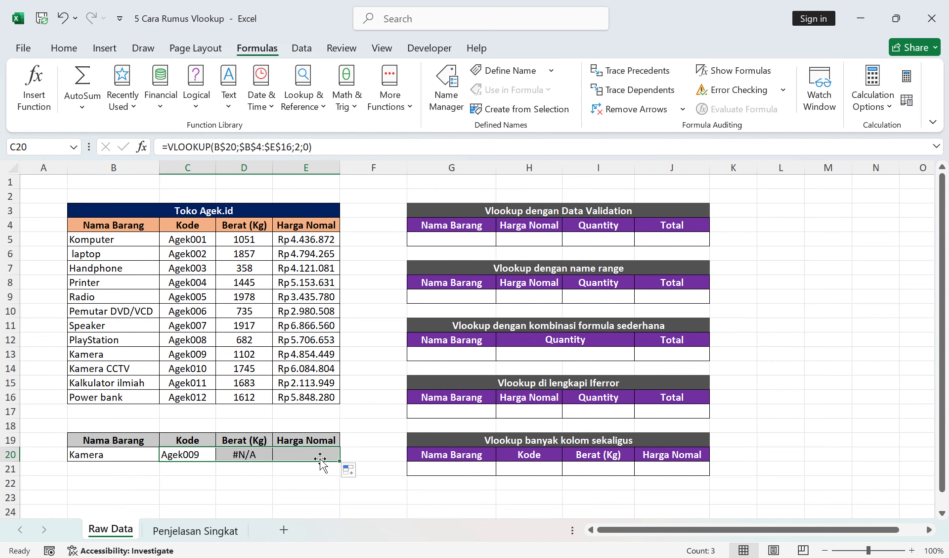
Step: Change the Berat (Kg) formula in D20 to use lookup value B20 and column index 3
double_click(253, 455)
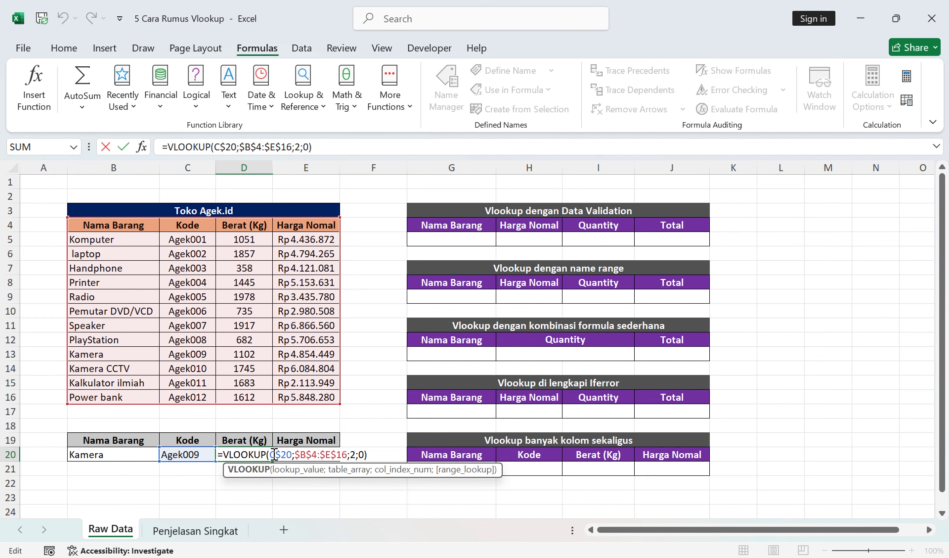
drag(274, 455, 282, 454)
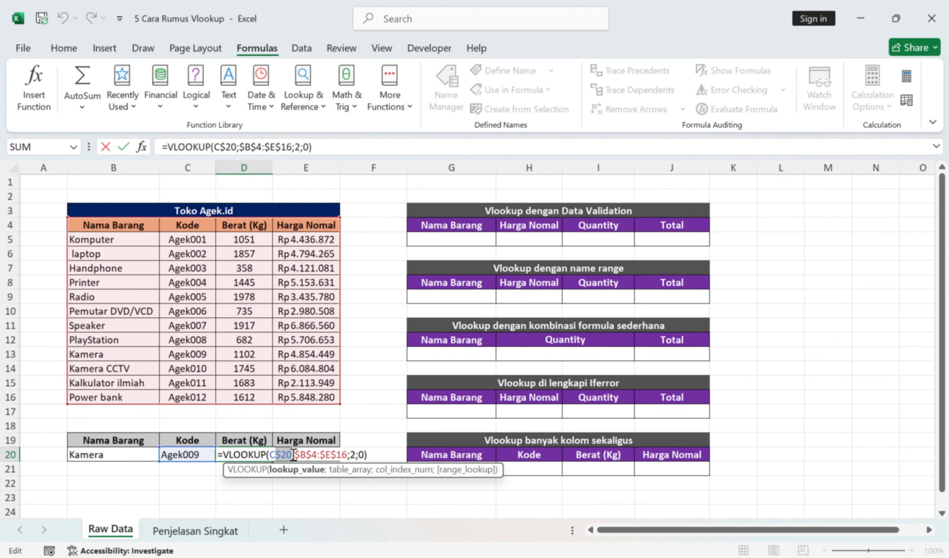
key(BackSpace)
click(120, 454)
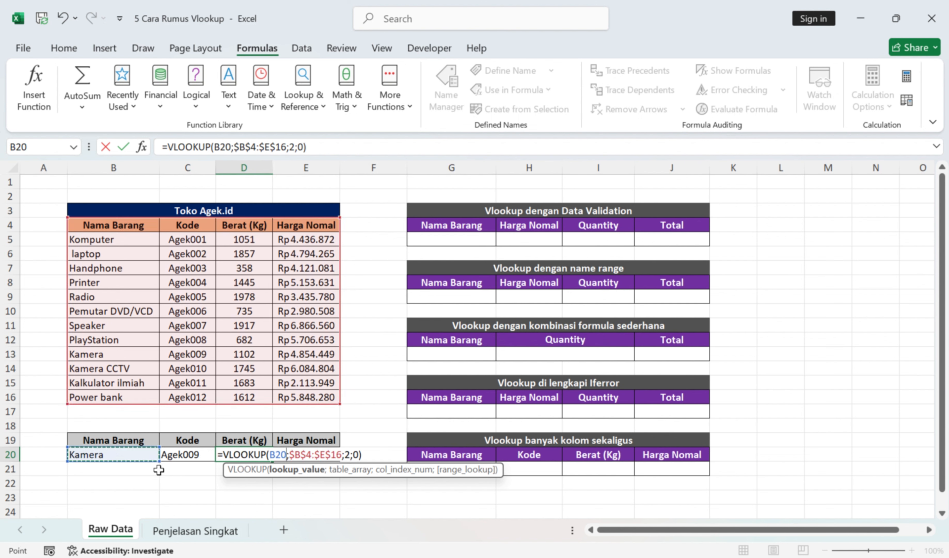
click(347, 454)
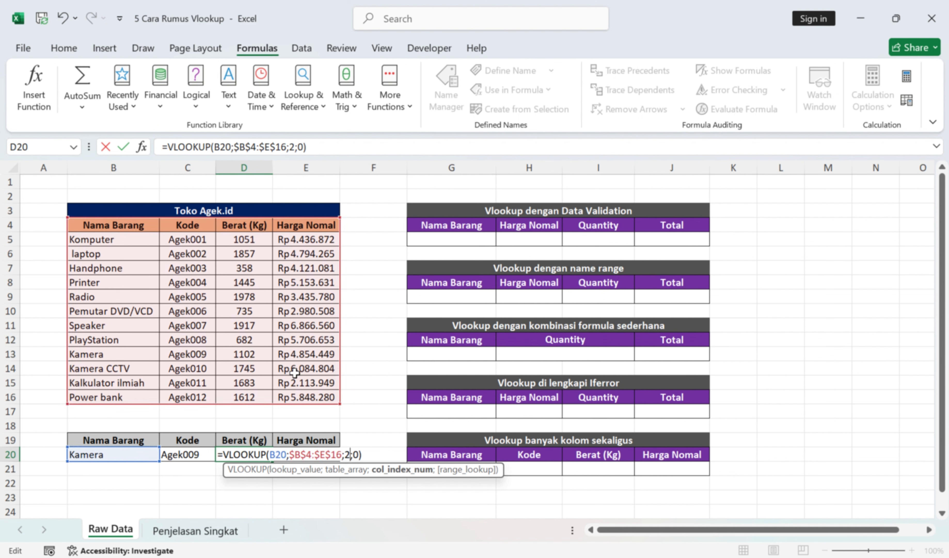
key(Return)
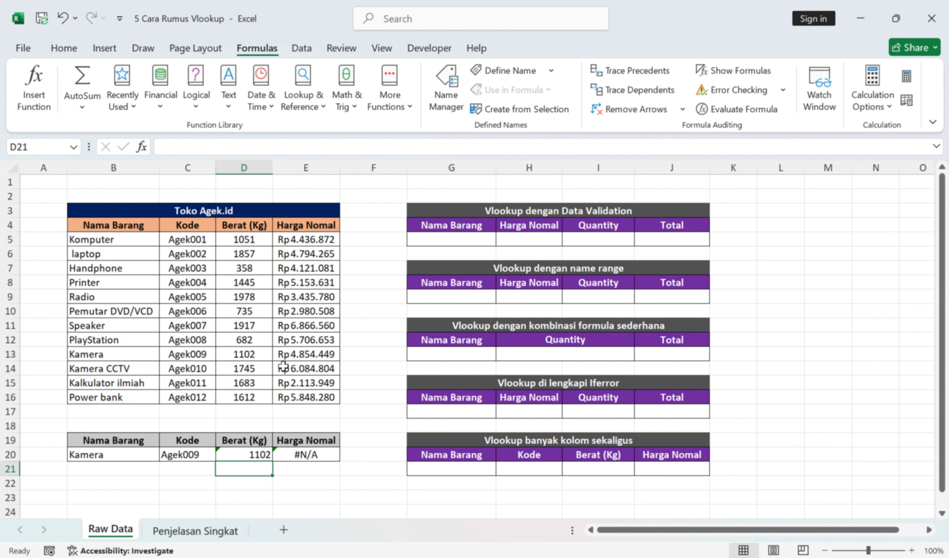
double_click(267, 455)
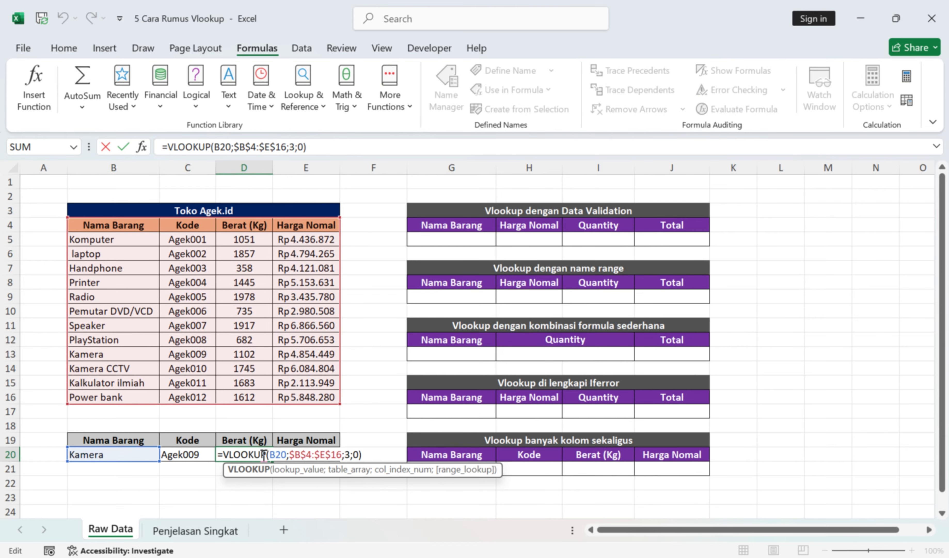
key(Return)
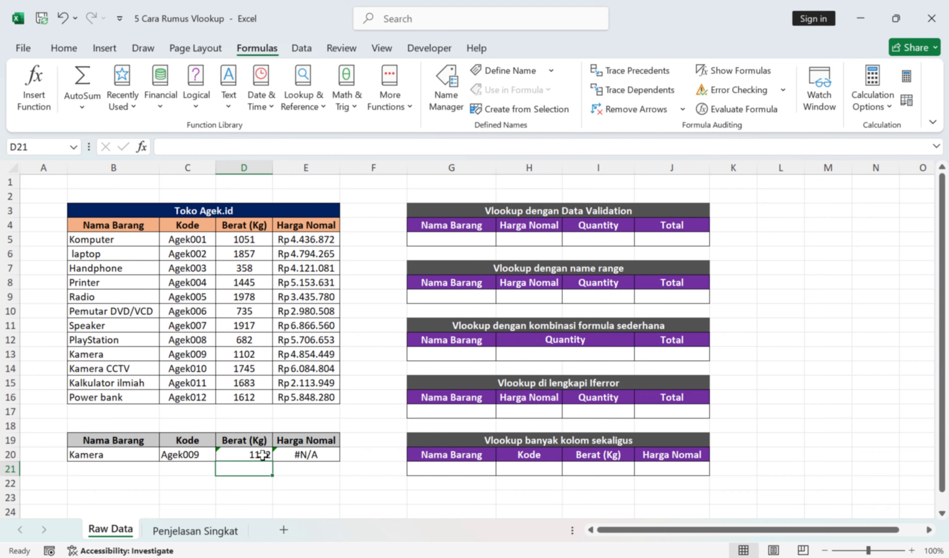
Step: Try to correct the lookup value in E20's formula, and clear the contents of E20 and D20
click(300, 454)
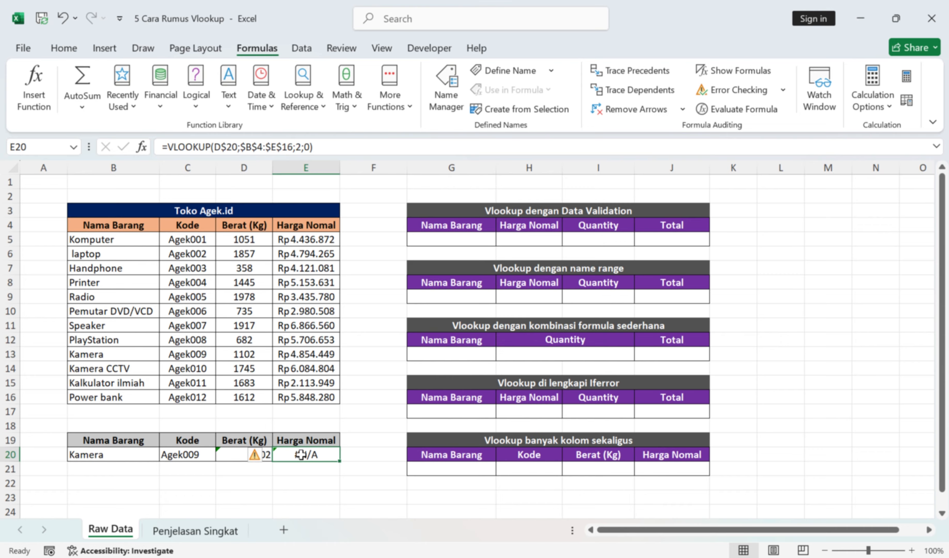
double_click(301, 455)
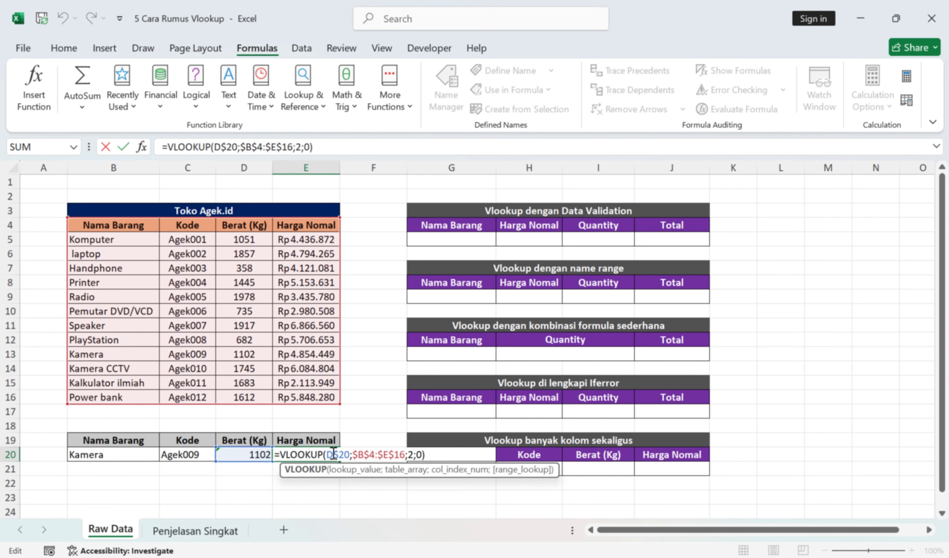
drag(326, 454, 349, 455)
key(BackSpace)
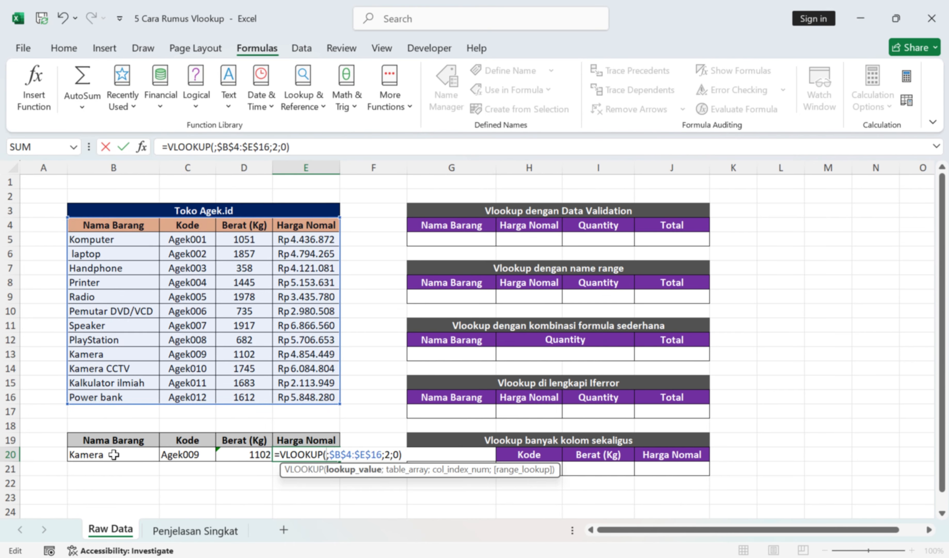
click(228, 454)
key(Return)
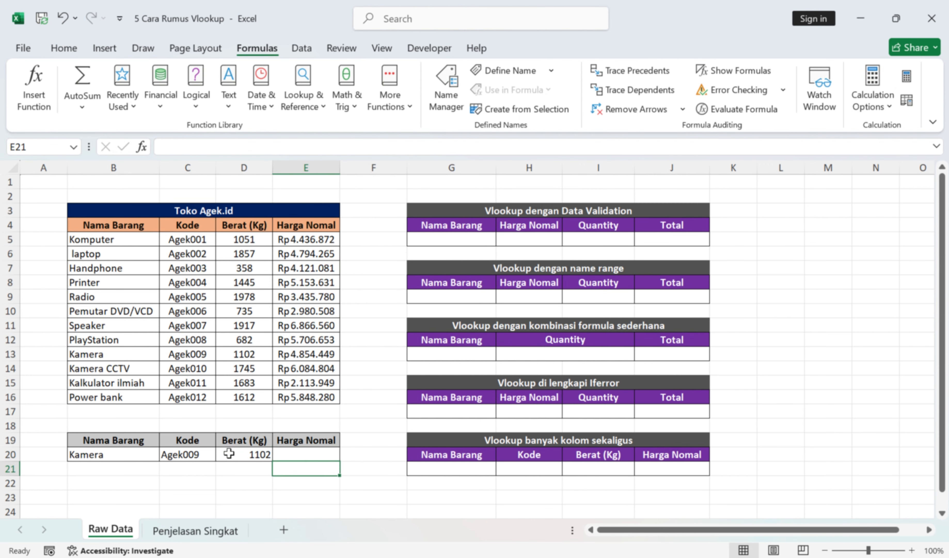
click(235, 454)
key(Delete)
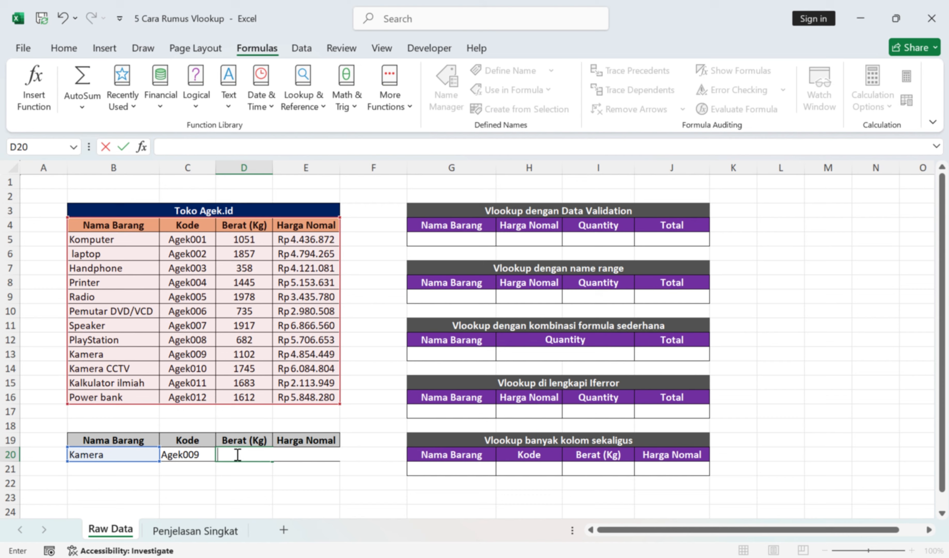
Step: Change the lookup value in C20's formula to $B20 and fill the formula across to E20
click(190, 452)
click(226, 147)
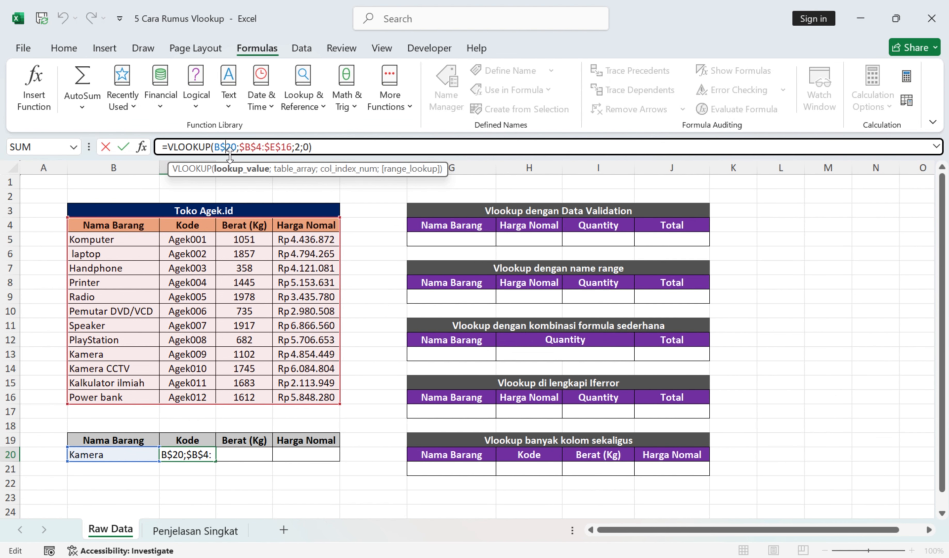
key(BackSpace)
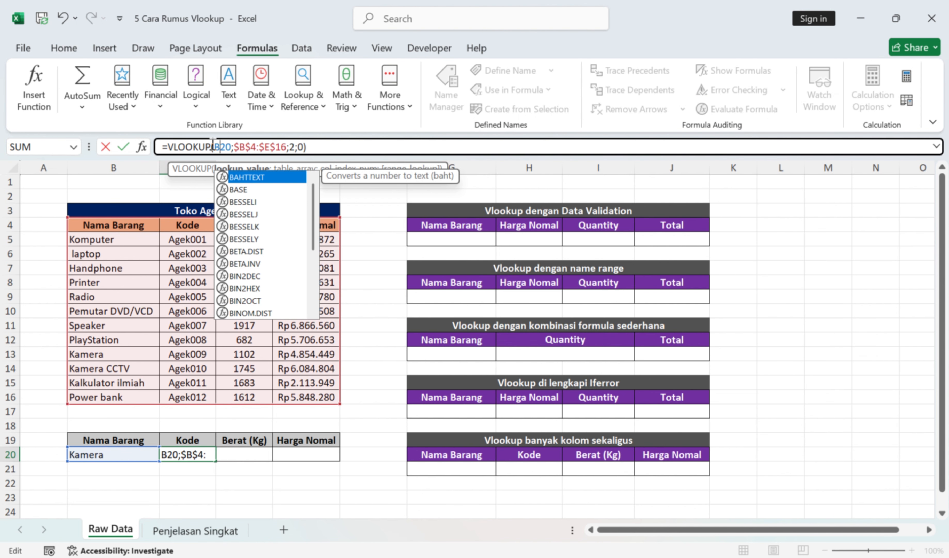
click(213, 147)
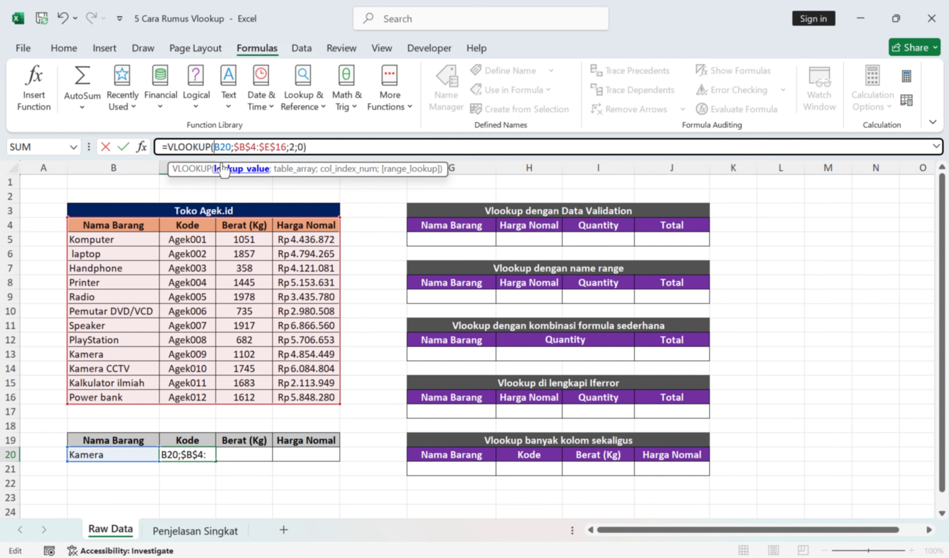
text($)
key(Return)
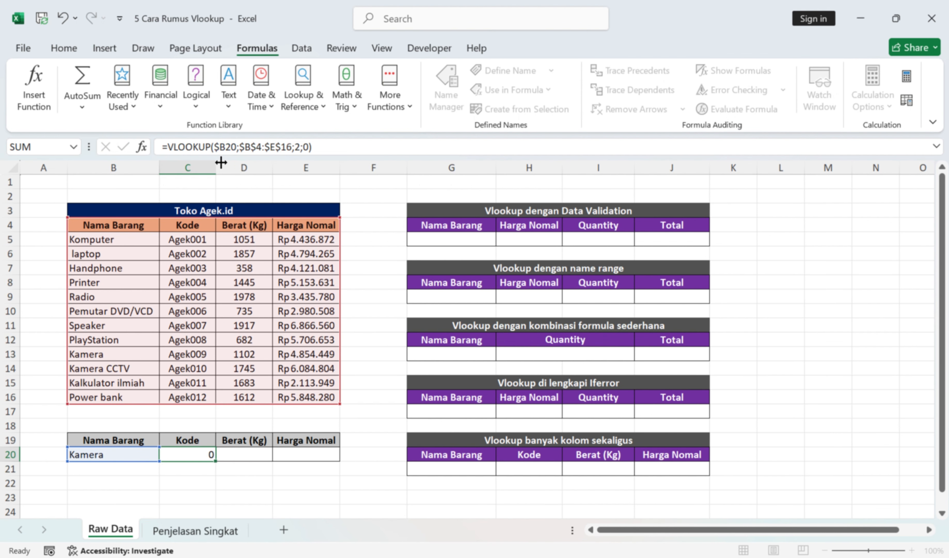
click(191, 456)
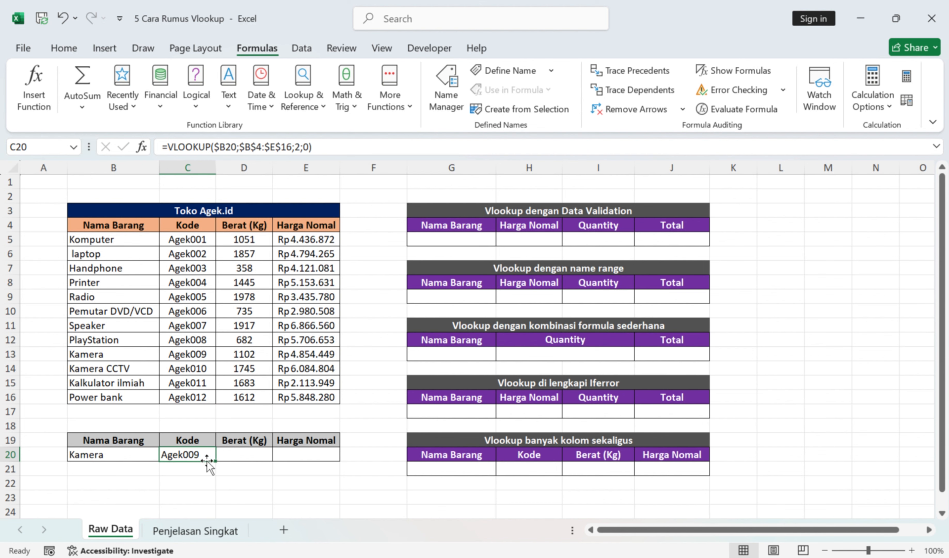
drag(215, 462, 314, 462)
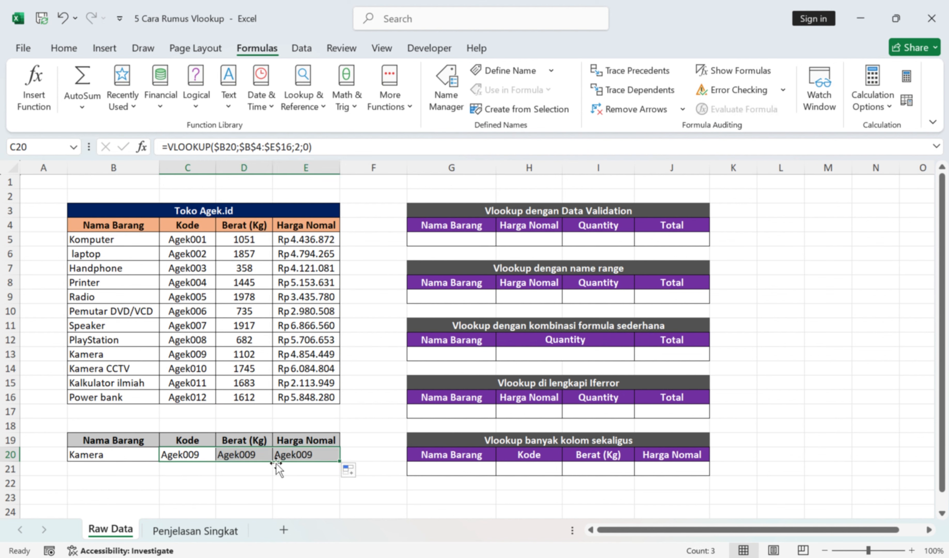
Step: Set the column index of the Berat (Kg) formula in D20 to 3
click(239, 454)
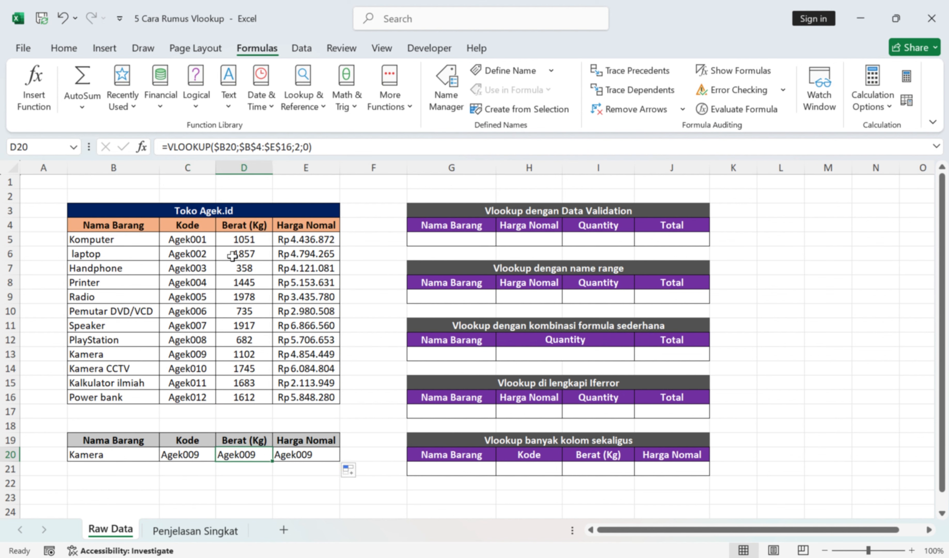
double_click(244, 455)
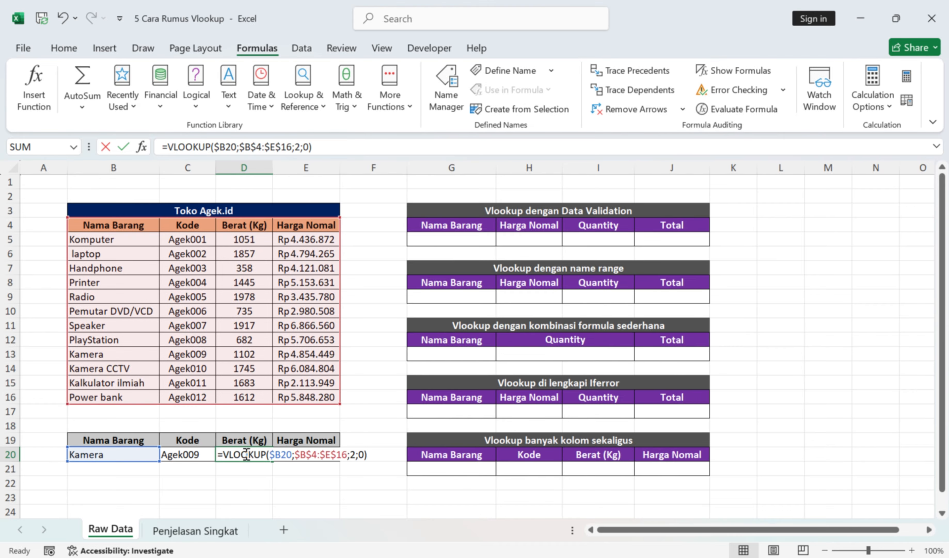
double_click(354, 454)
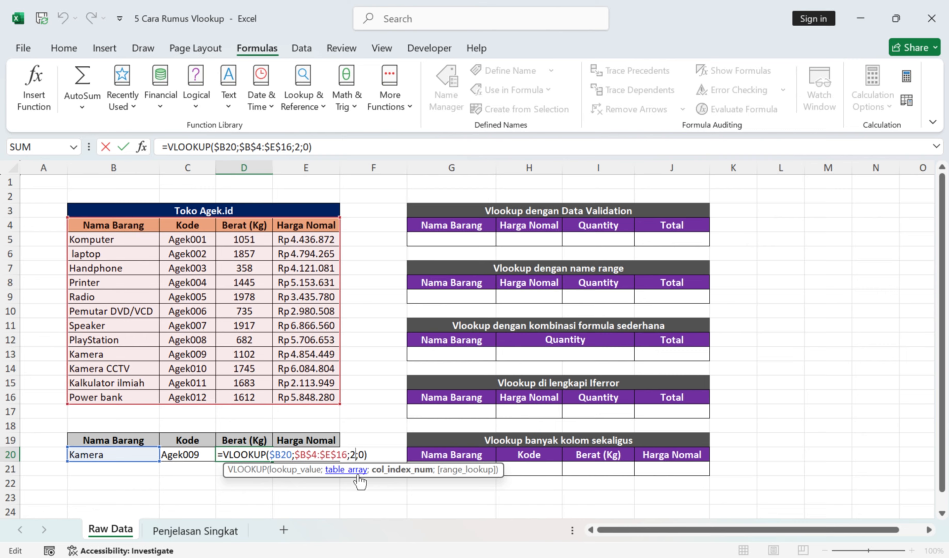
key(BackSpace)
text(3)
key(Return)
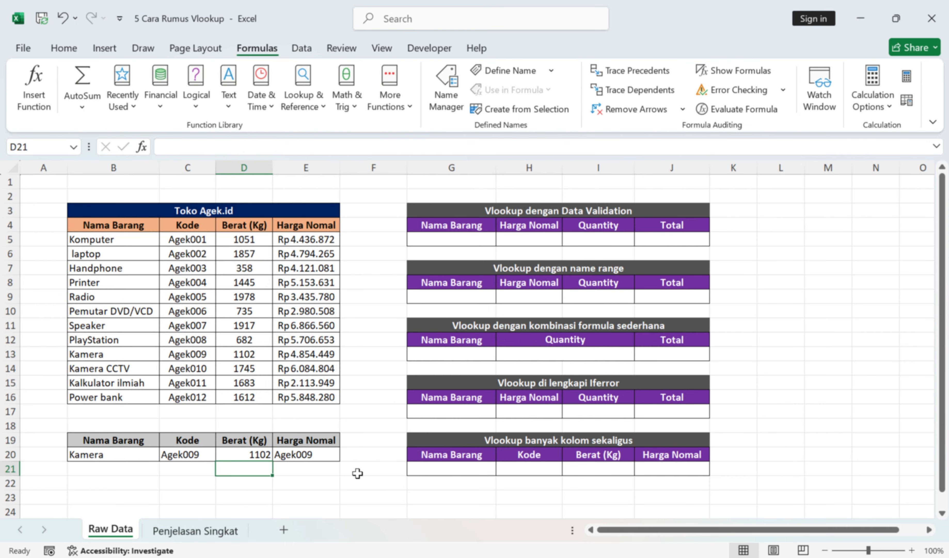
Step: Set the column index of the Harga Nomal formula in E20 to 4
double_click(301, 454)
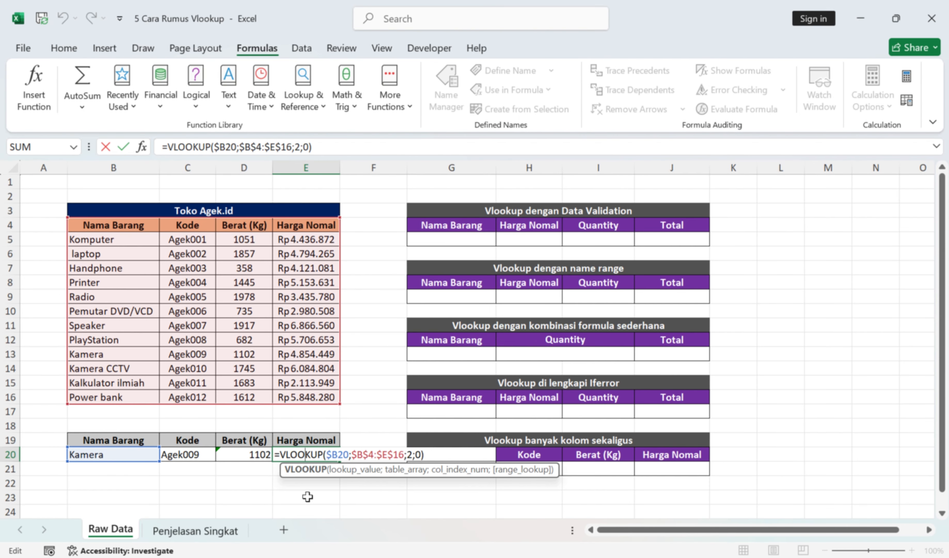
double_click(413, 455)
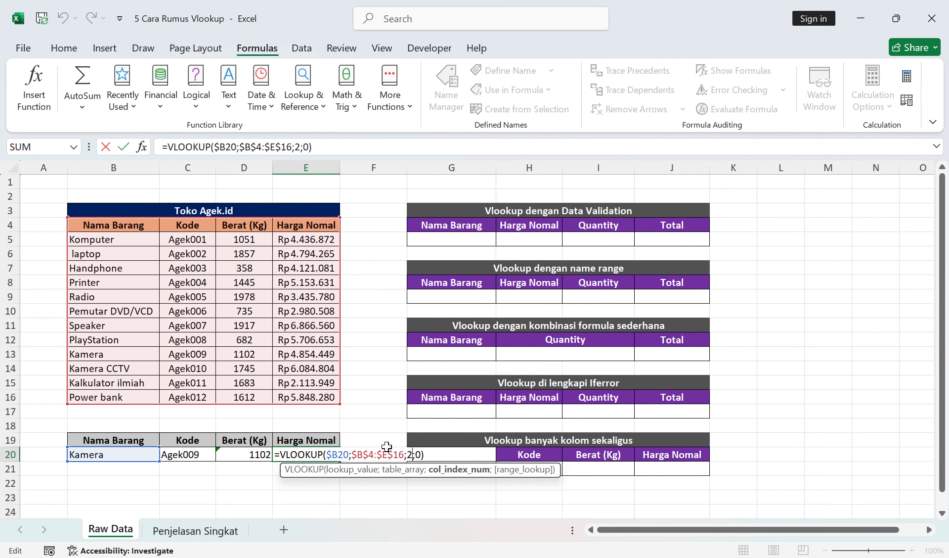
key(BackSpace)
text(4)
key(Return)
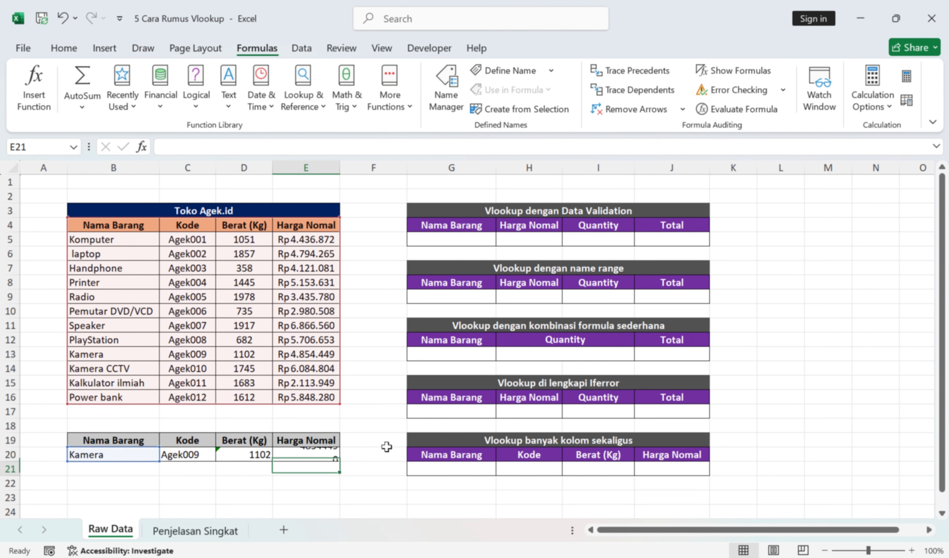
click(332, 454)
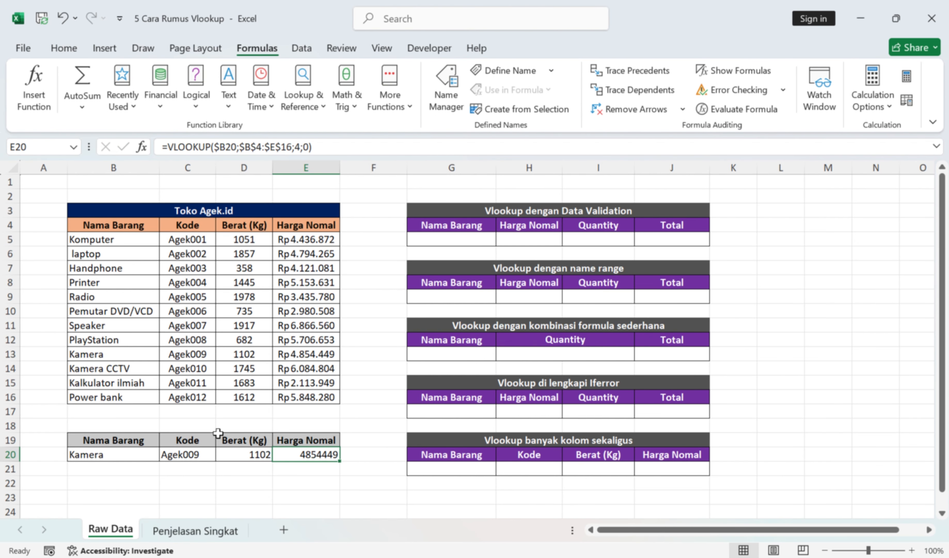
Step: Format the Harga Nomal result in E20 as Accounting with no decimal places
click(73, 47)
click(522, 76)
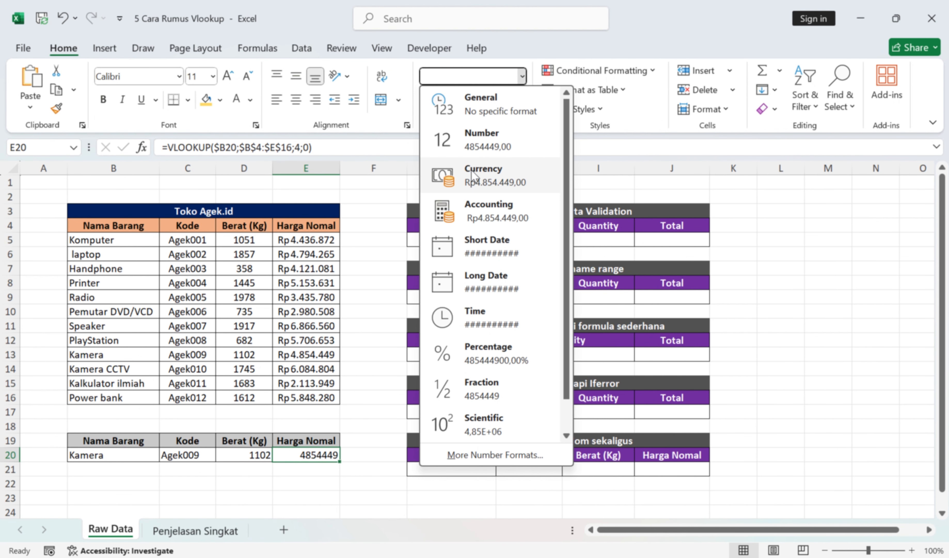
click(483, 214)
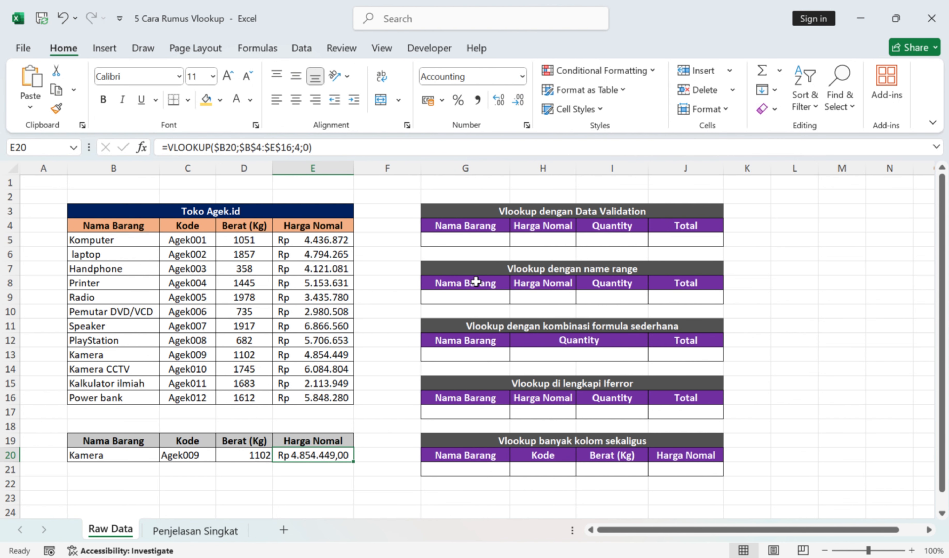
click(519, 102)
click(519, 103)
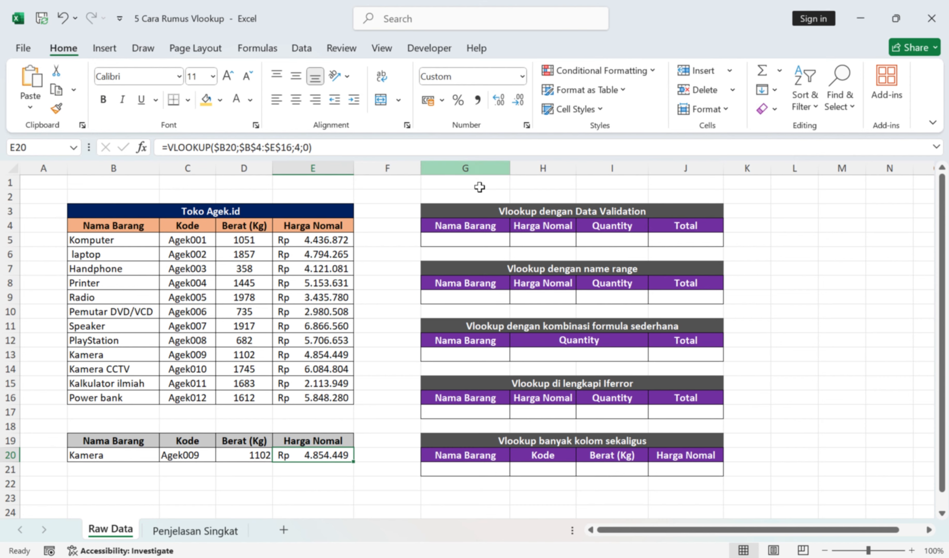
click(392, 444)
click(236, 483)
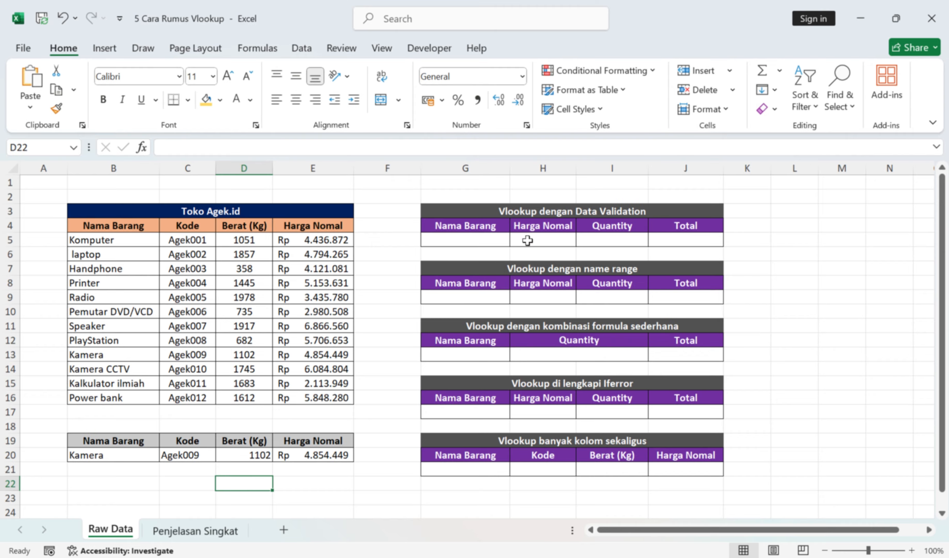
Step: Add list data validation to G5 under Vlookup dengan Data Validation, using =$B$5:$B$16 as the source
click(464, 238)
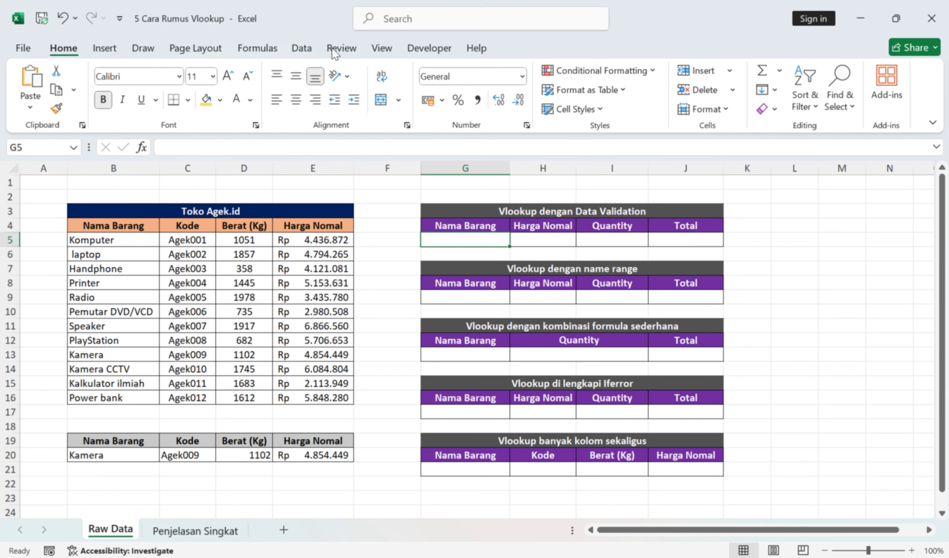
click(309, 52)
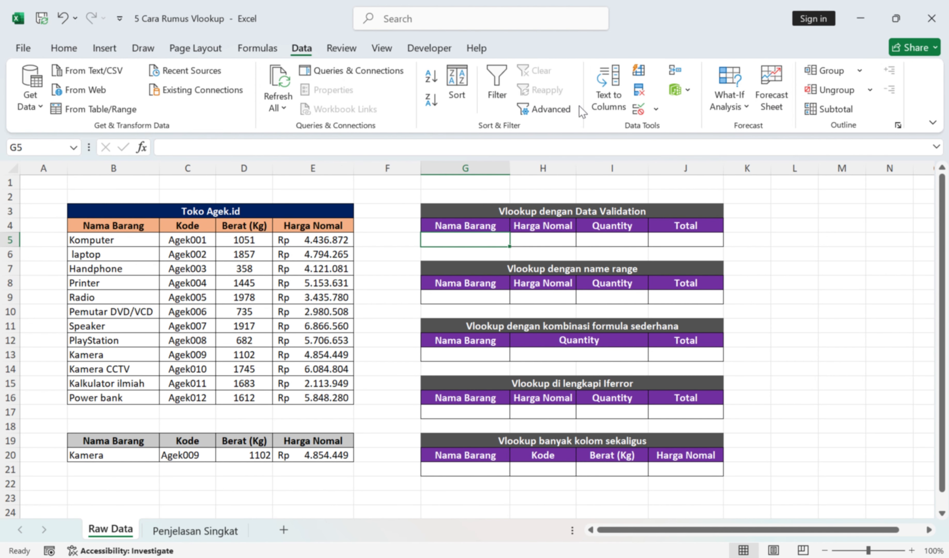
click(655, 110)
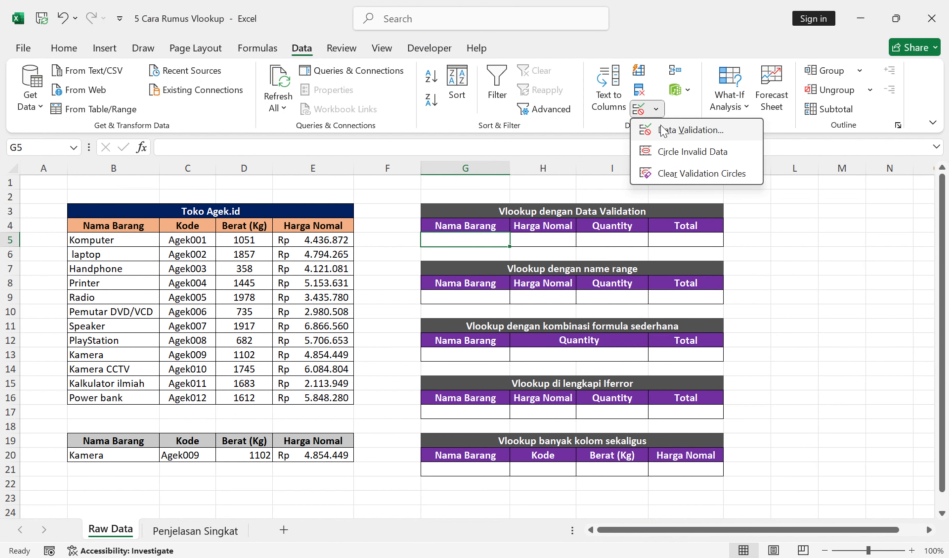
click(669, 132)
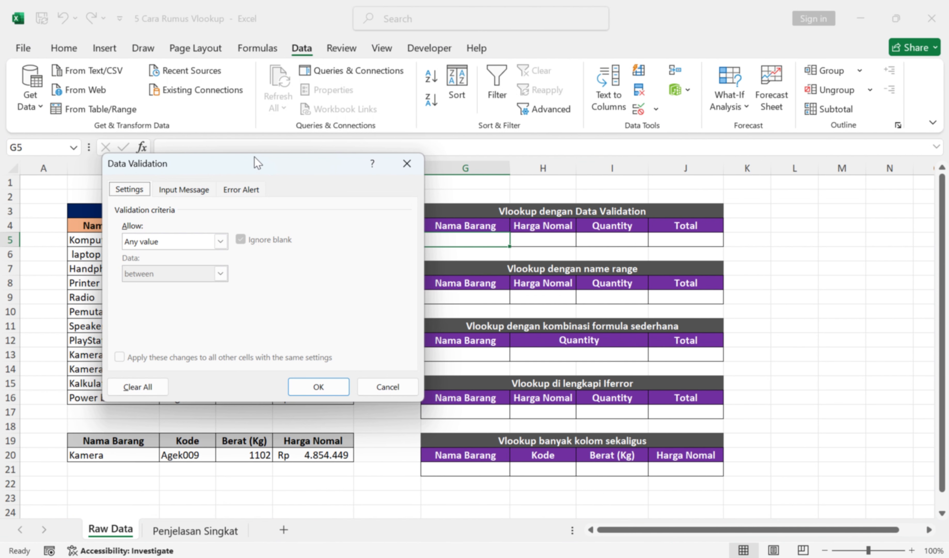
drag(258, 163, 446, 173)
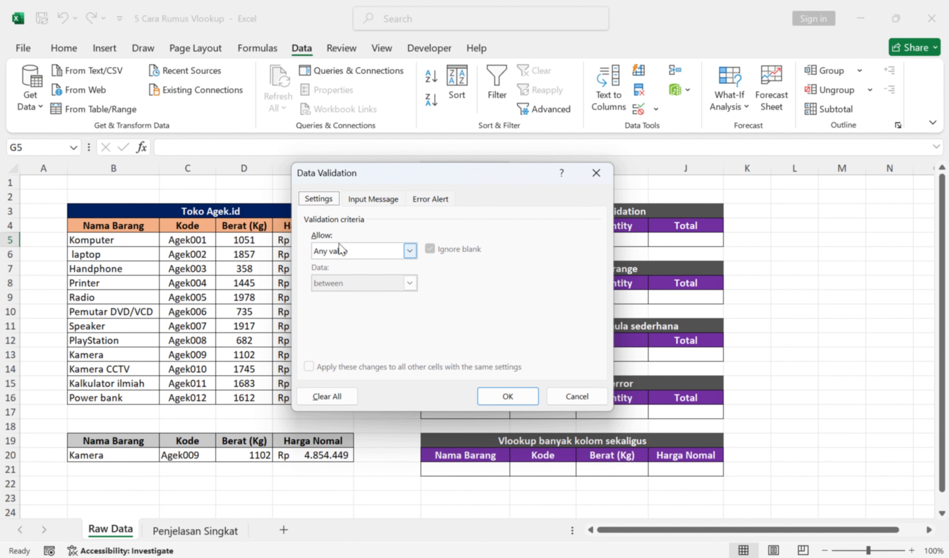
click(409, 252)
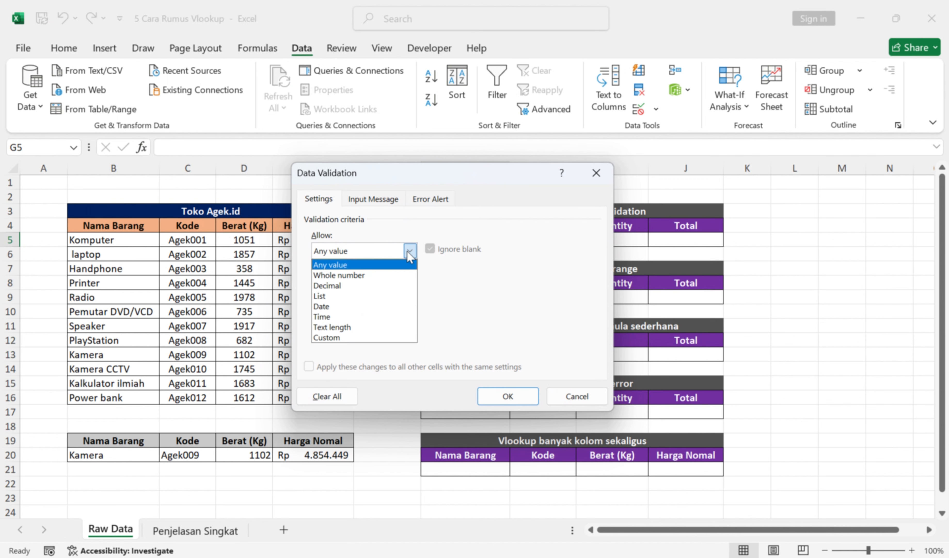
click(347, 300)
click(346, 315)
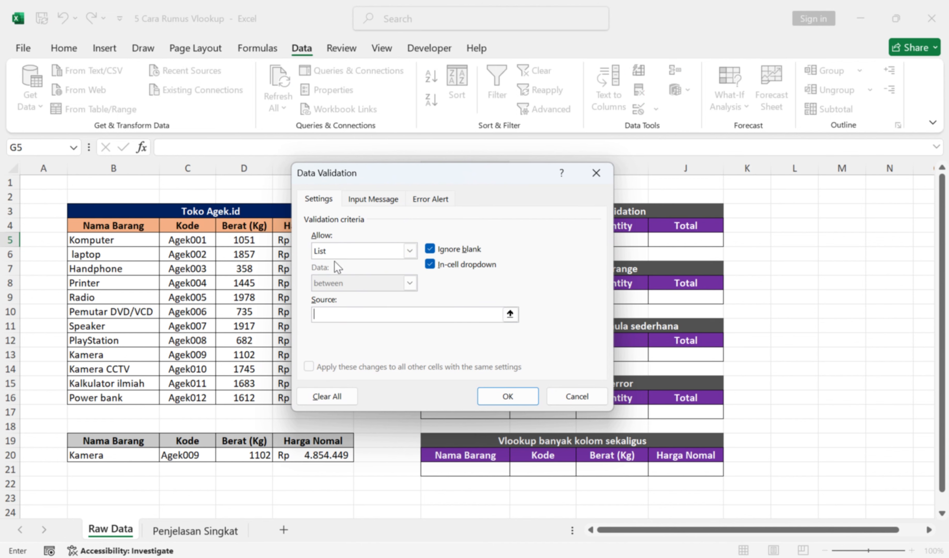
drag(127, 240, 121, 398)
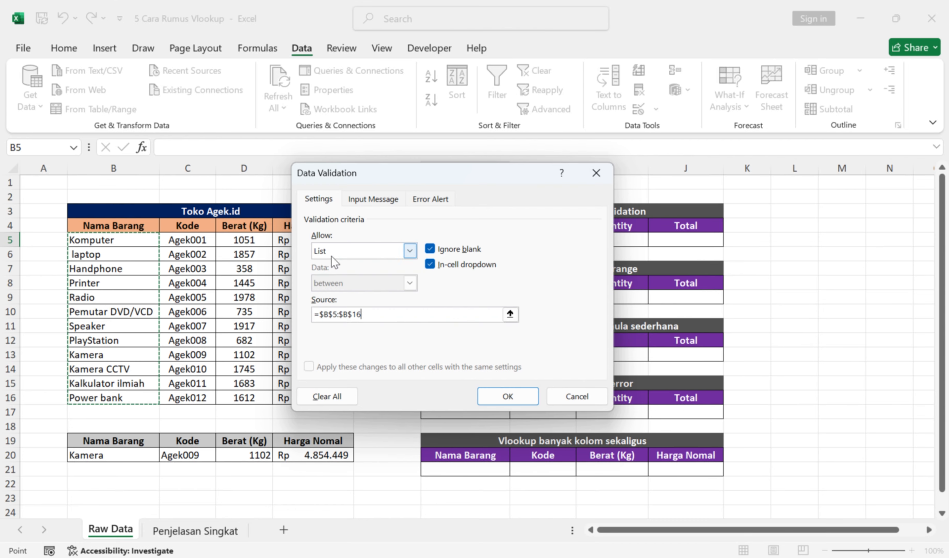
click(508, 397)
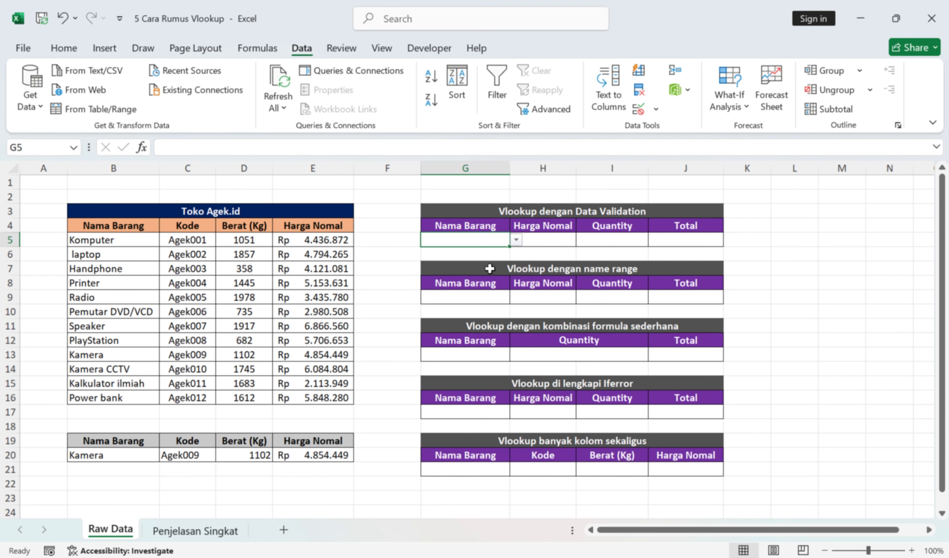
Step: Try the G5 dropdown list with Radio and Kalkulator ilmiah, and settle on Speaker
click(516, 240)
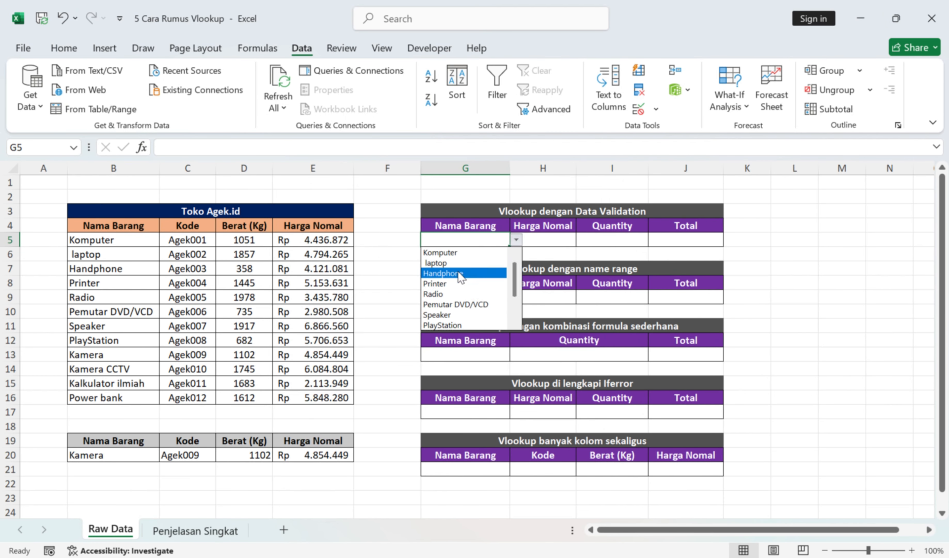
click(438, 293)
click(516, 240)
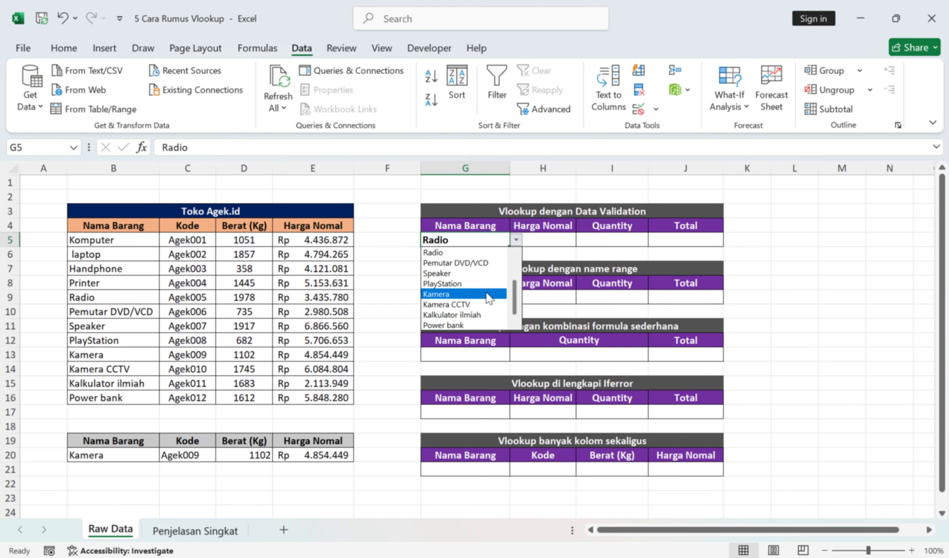
click(460, 314)
click(516, 241)
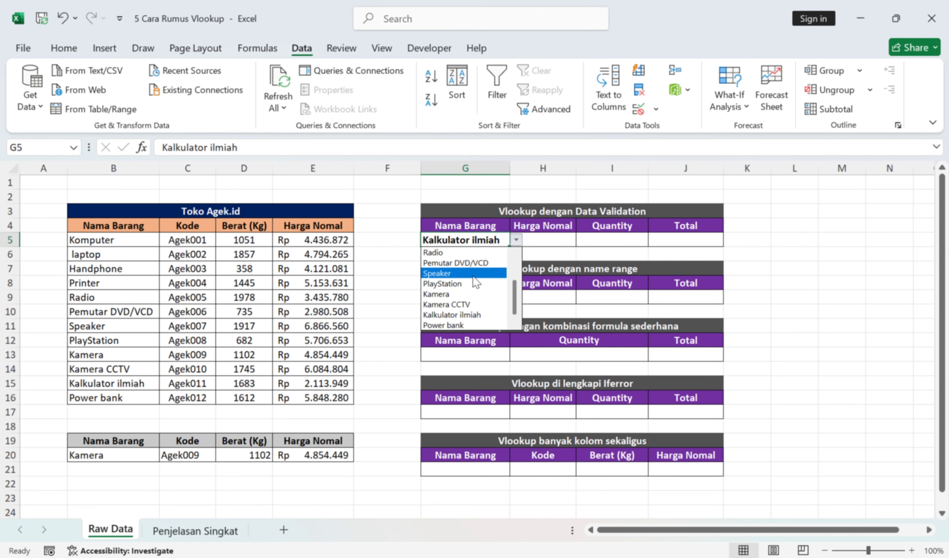
click(452, 275)
Step: Enter =VLOOKUP(G5;B4:E16;4;0) as the Harga Nomal formula in H5 and autofit the width of column H
click(543, 242)
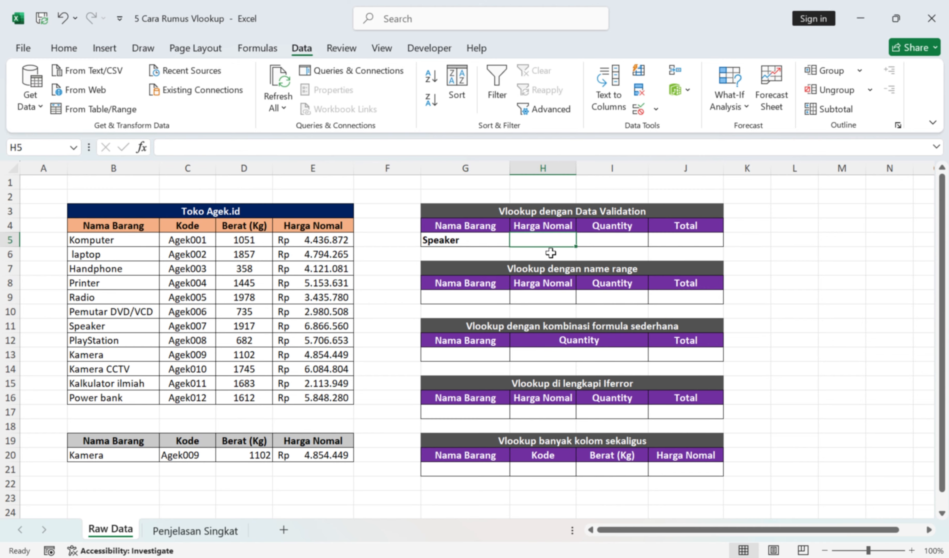
text(=vlo)
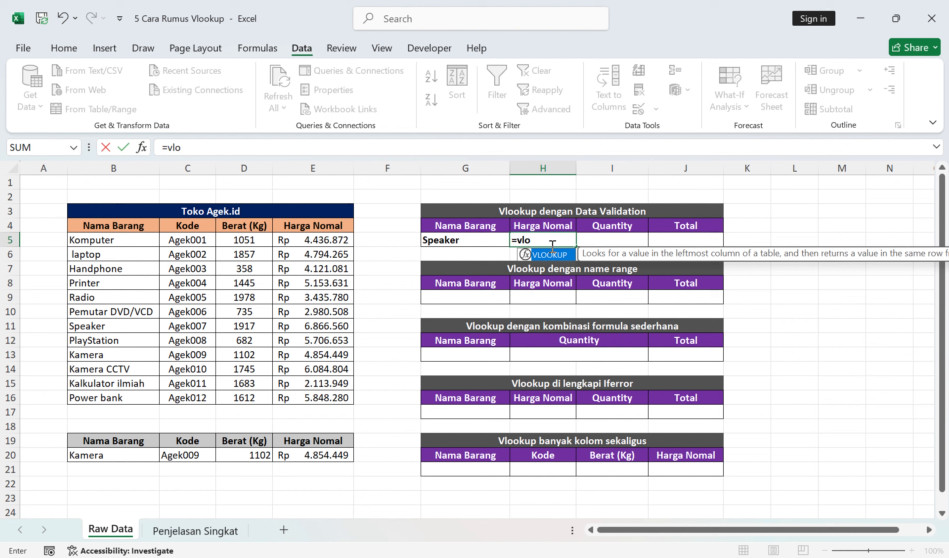
double_click(554, 255)
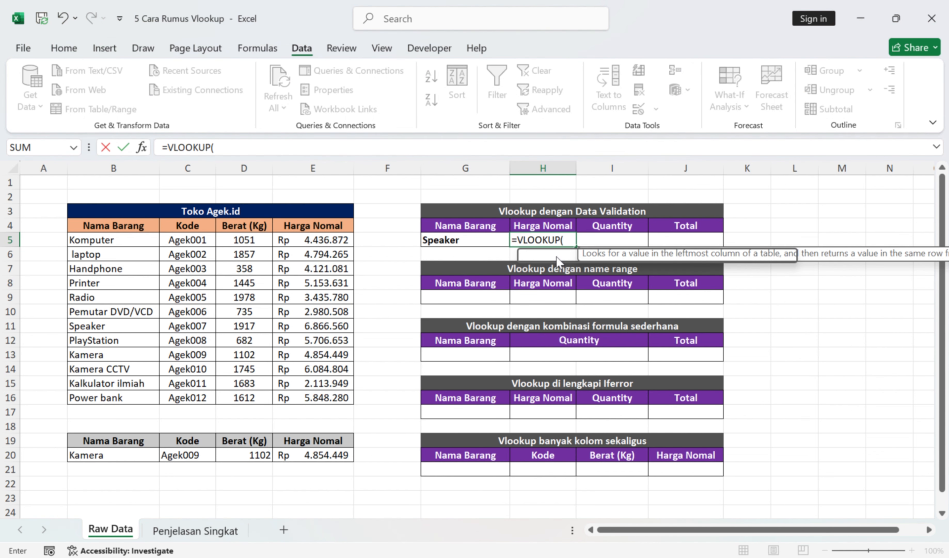
click(453, 239)
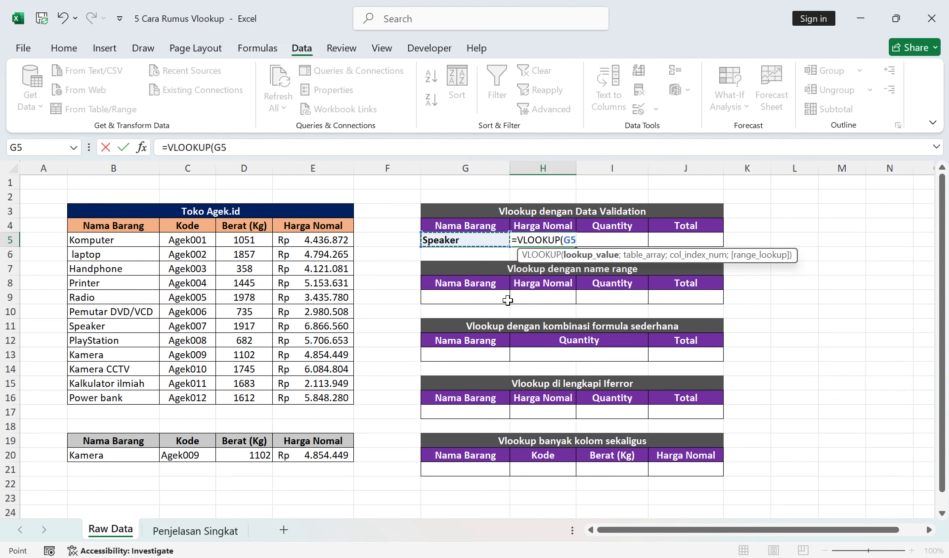
text(;)
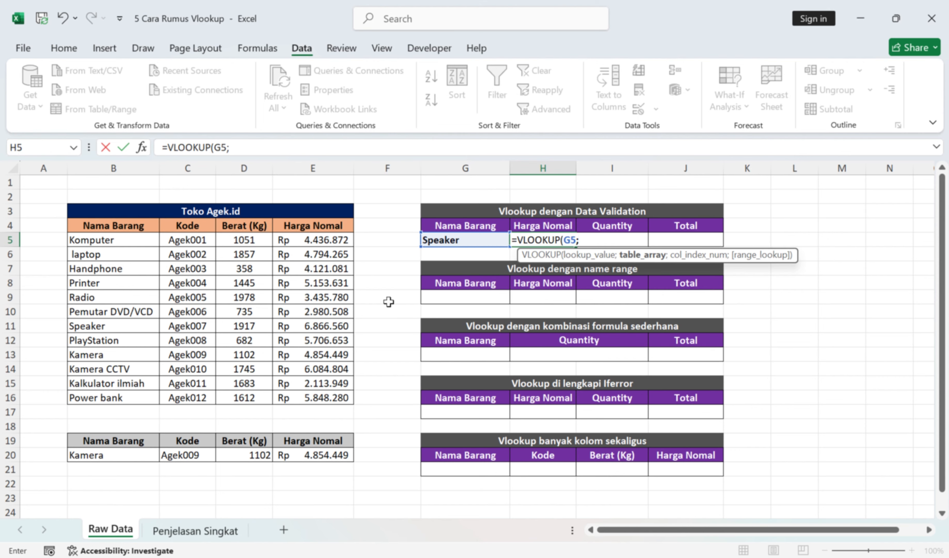
drag(87, 226, 314, 397)
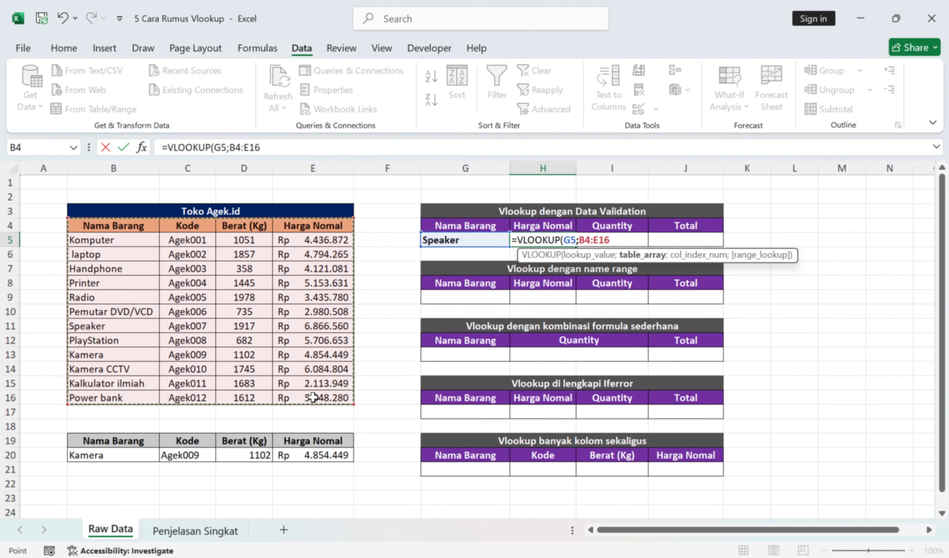
text(;)
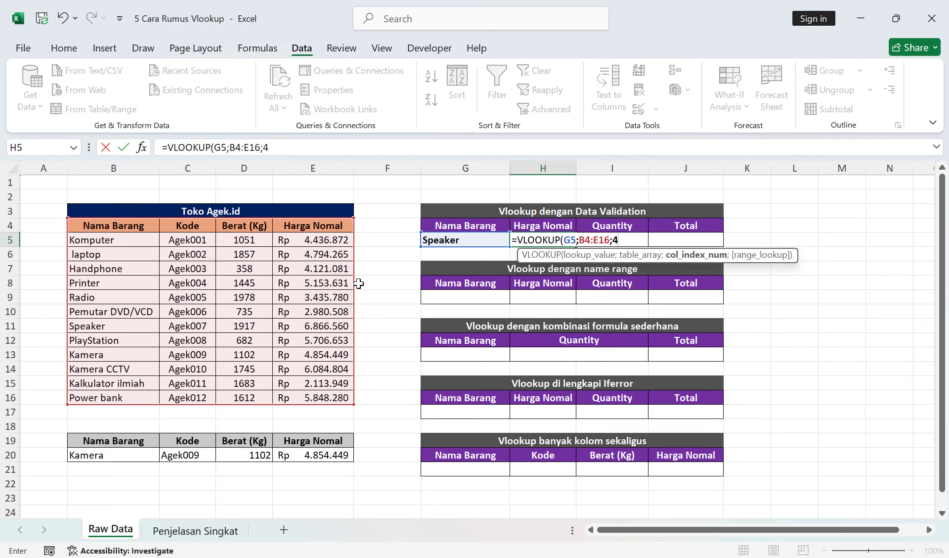
text(4;)
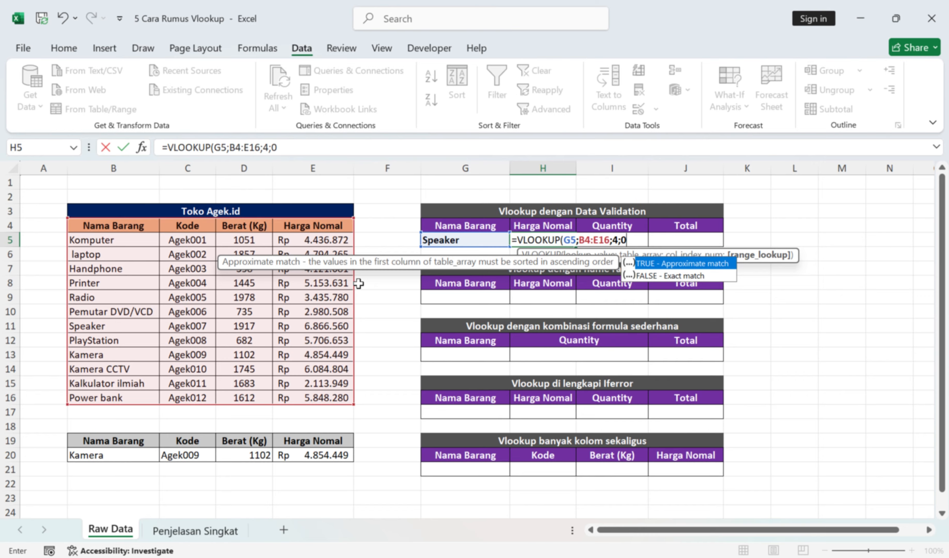
text(0))
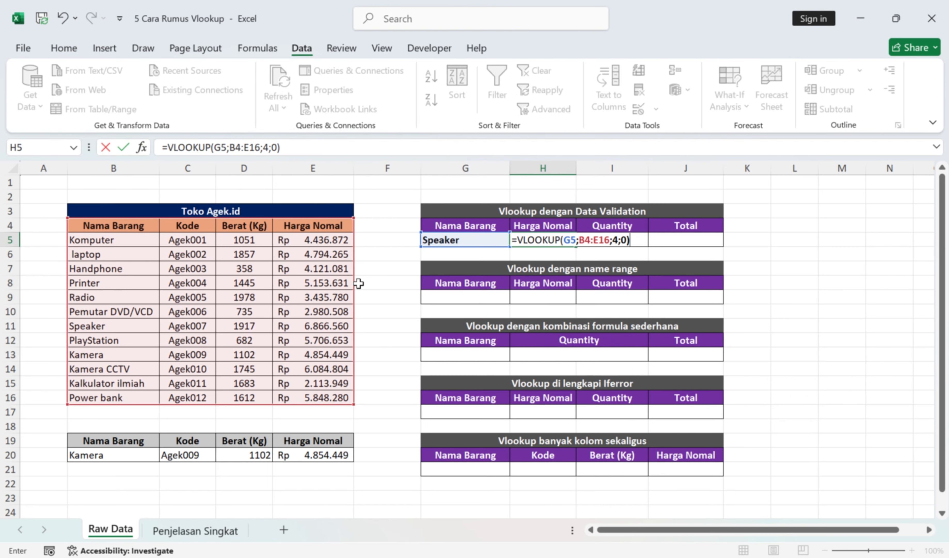
key(Return)
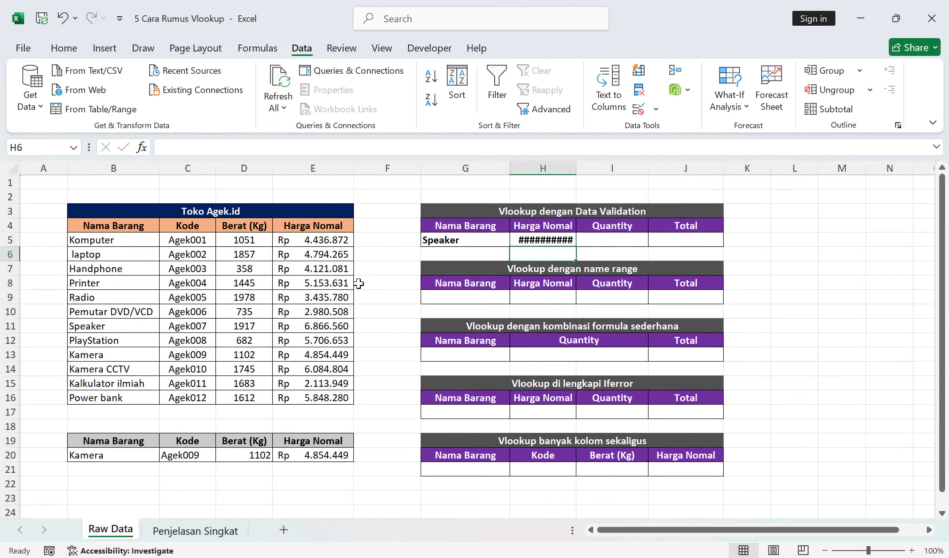
double_click(578, 165)
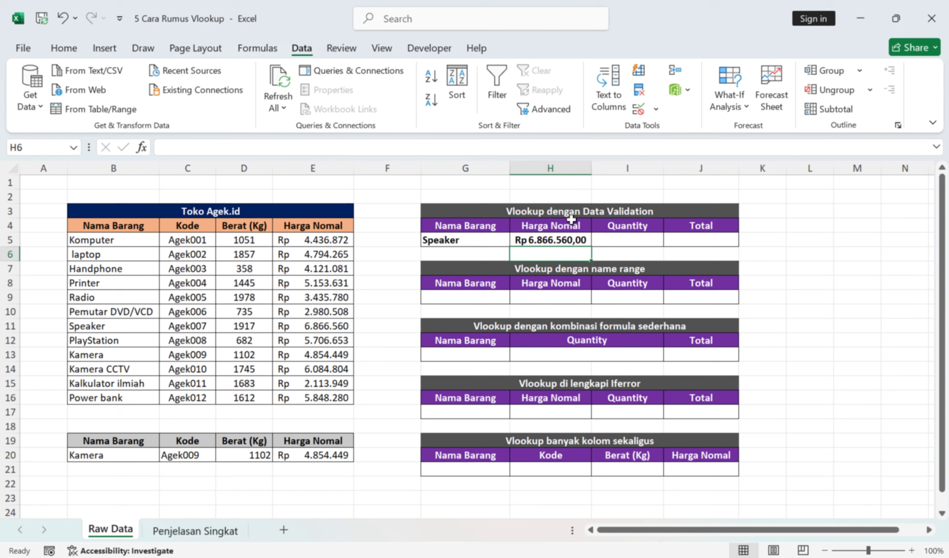
click(568, 237)
Step: Enter a Total formula in J5 that multiplies Harga Nomal in H5 by Quantity in I5
click(626, 241)
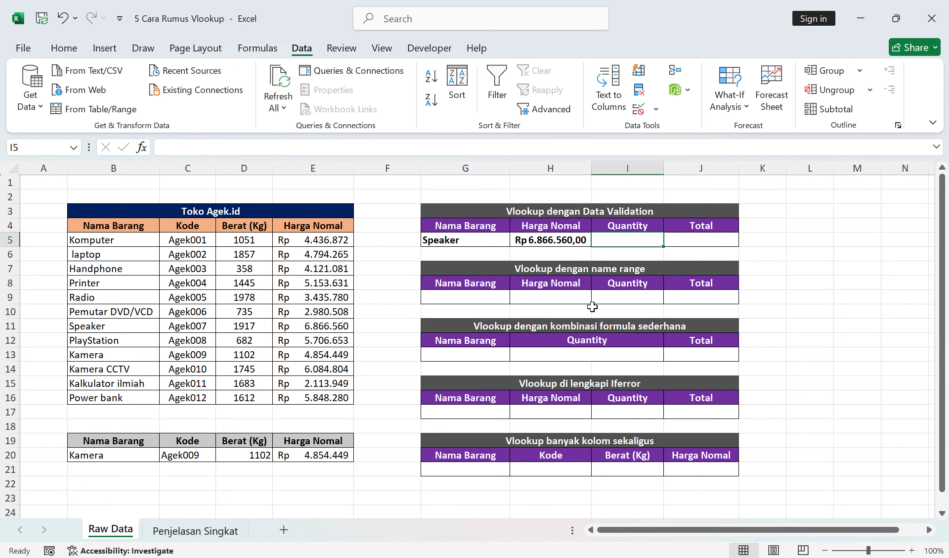
click(691, 245)
text(=)
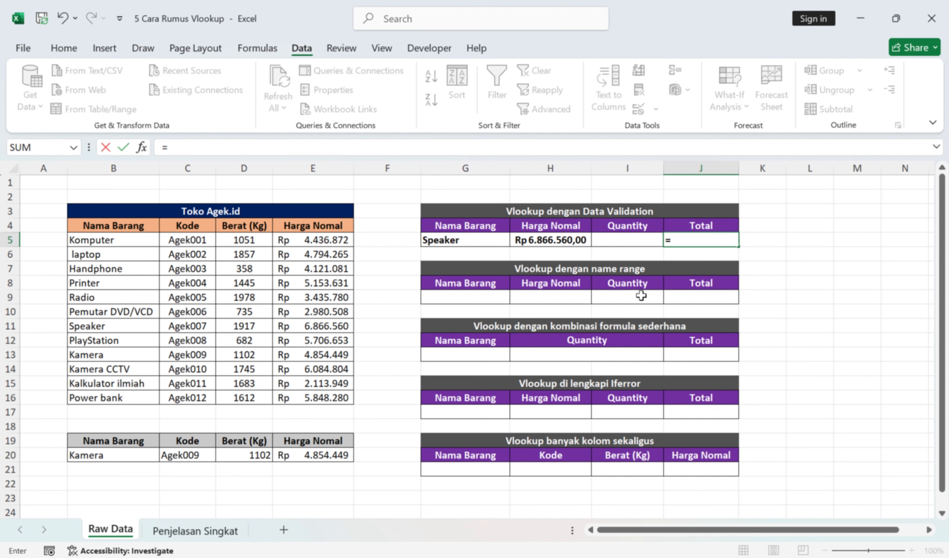
click(575, 240)
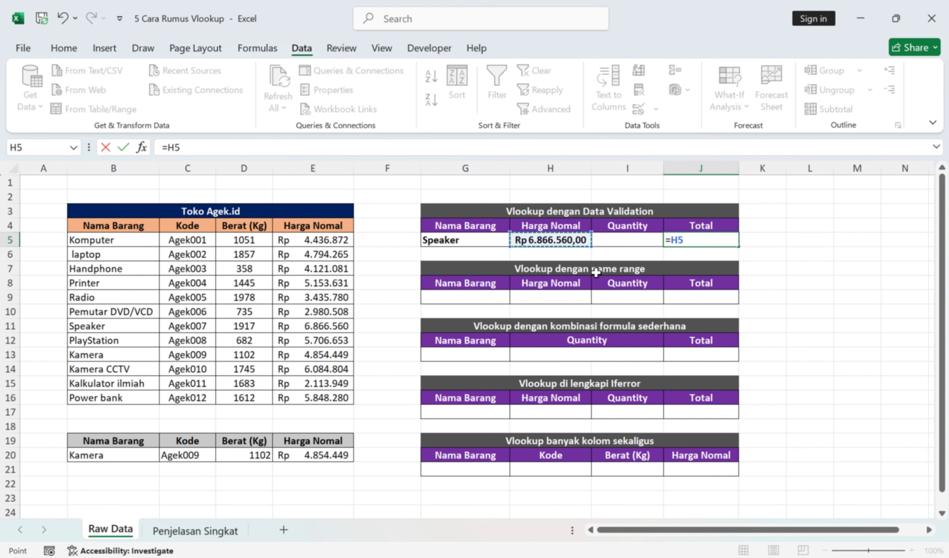
text(*)
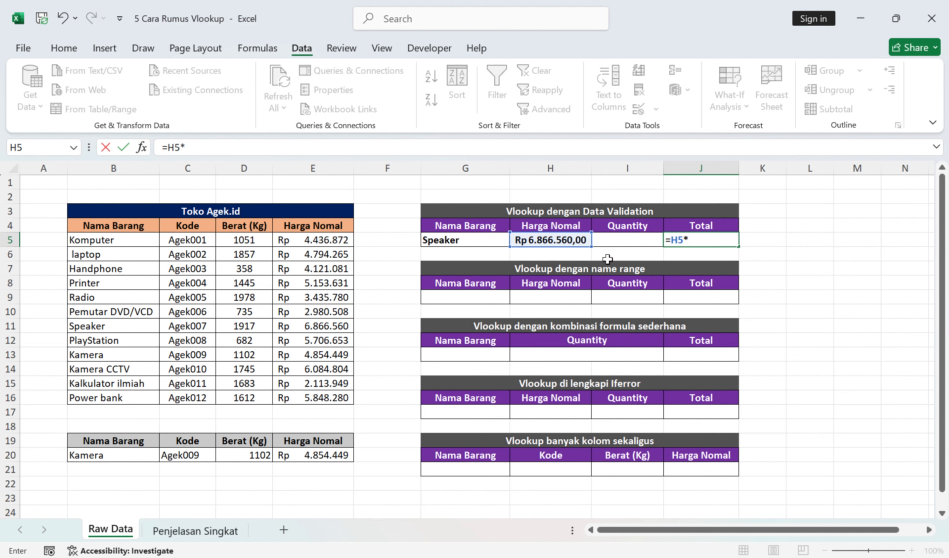
click(625, 240)
key(Return)
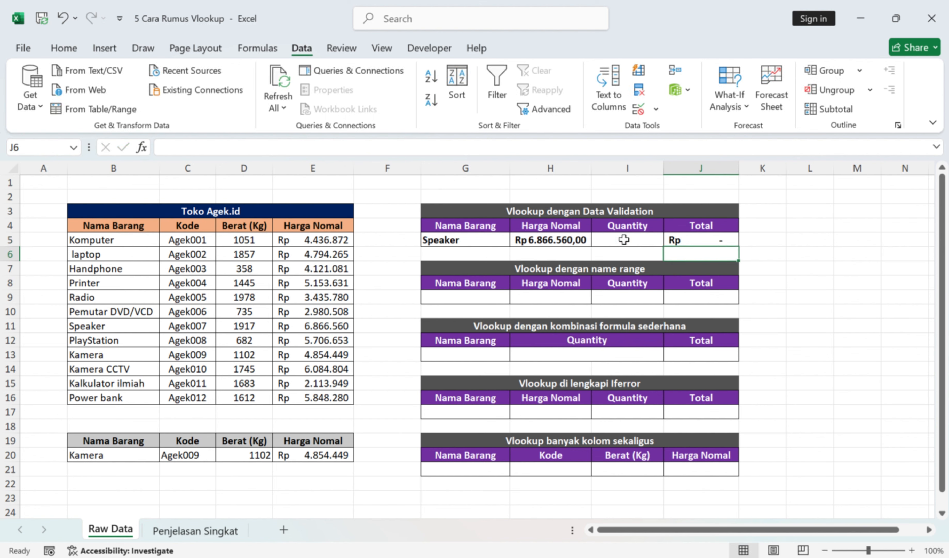
Step: Set the Quantity in I5 to 4
click(629, 242)
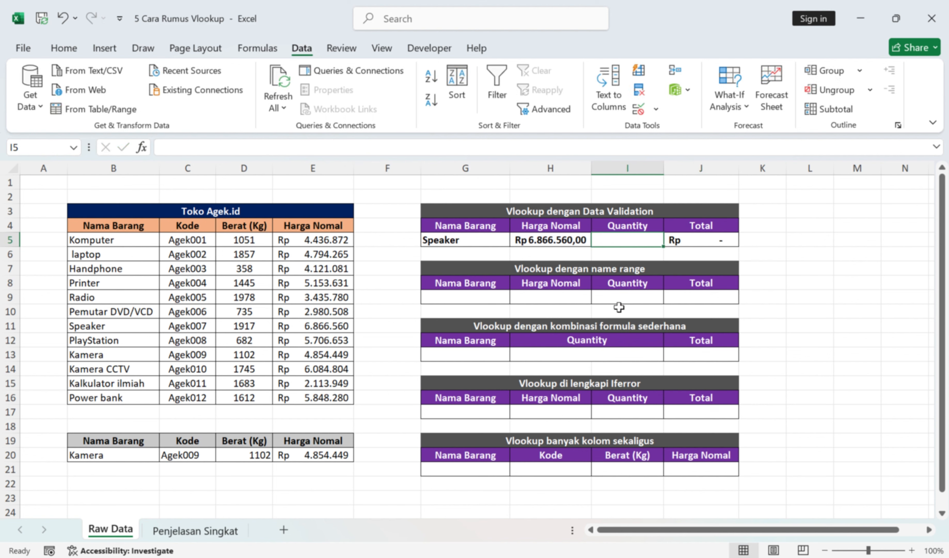
text(4)
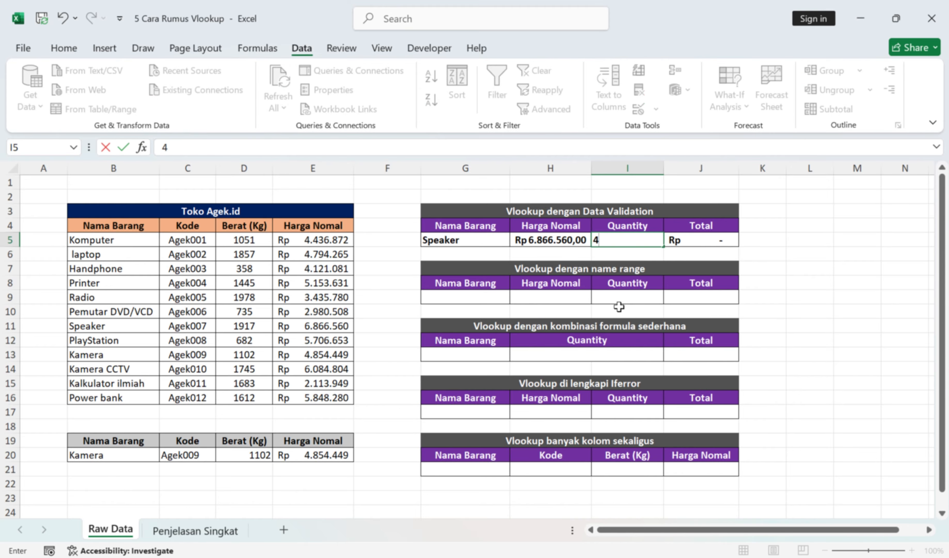
key(Return)
key(Return)
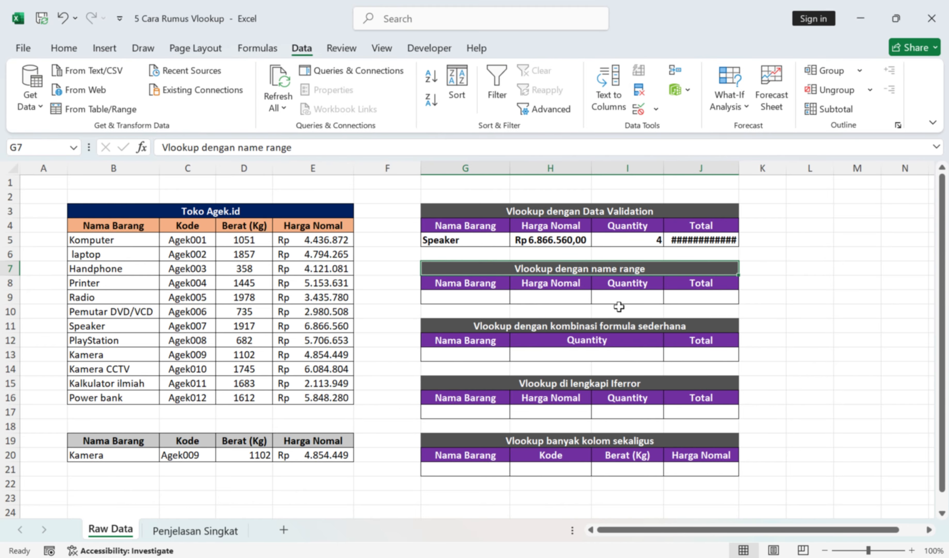
Step: Autofit the width of column J so the Total amount fits
double_click(738, 169)
click(631, 240)
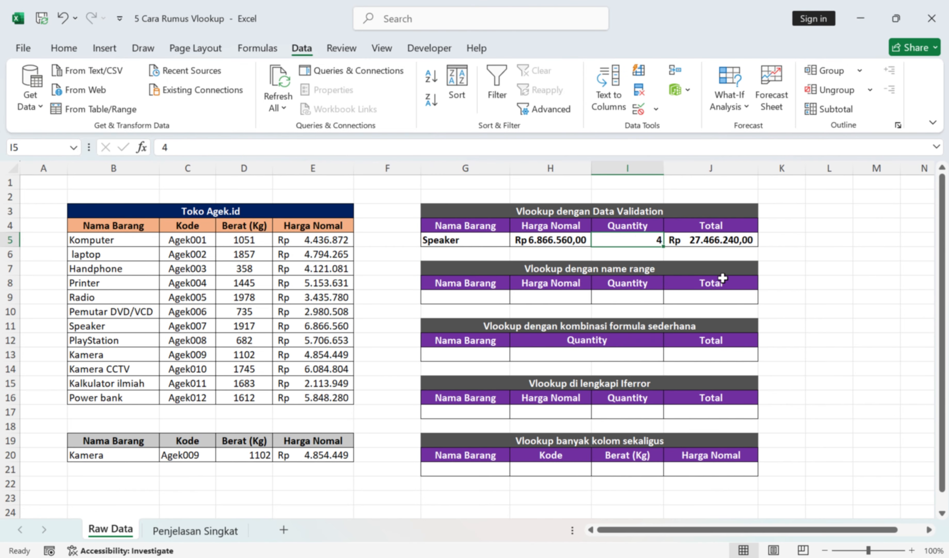
click(803, 249)
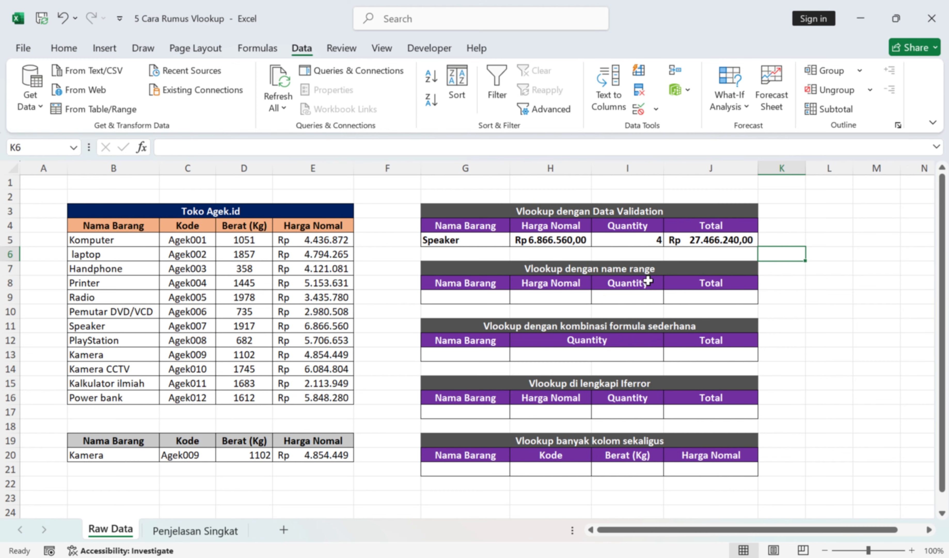
Step: Examine the table range argument in the H5 VLOOKUP formula without changing it
click(471, 296)
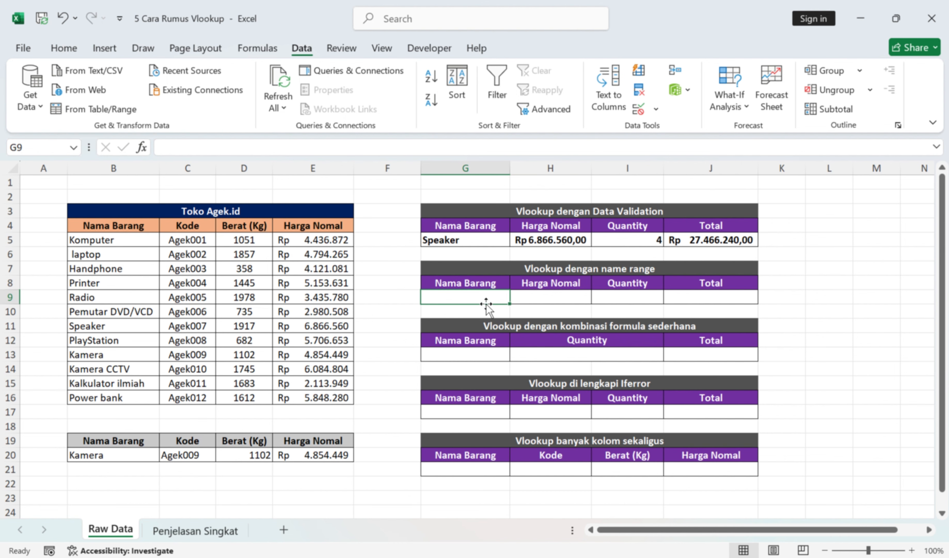
double_click(582, 240)
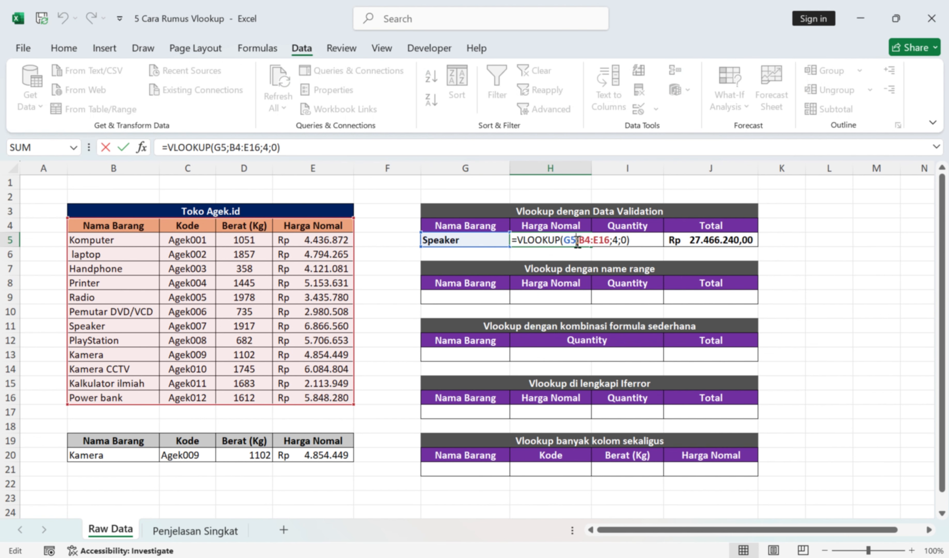
double_click(583, 240)
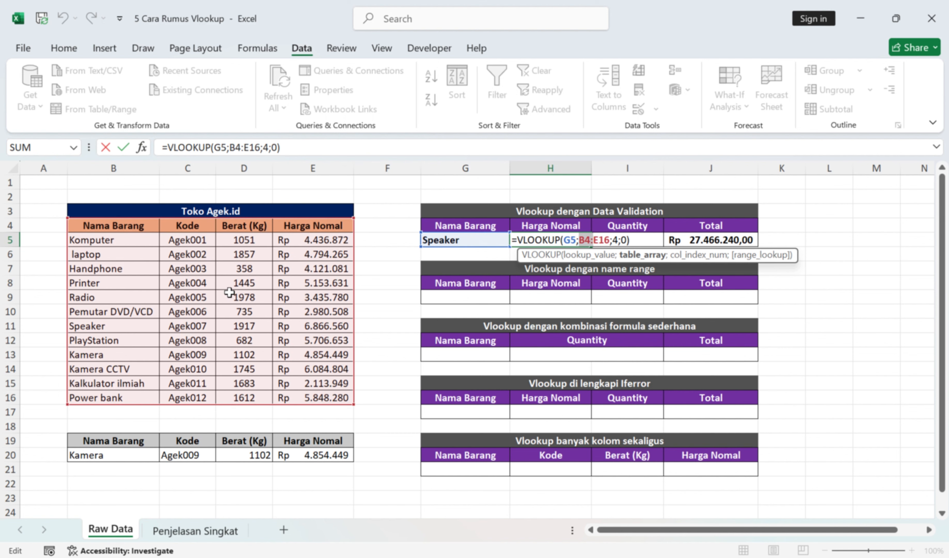
key(Return)
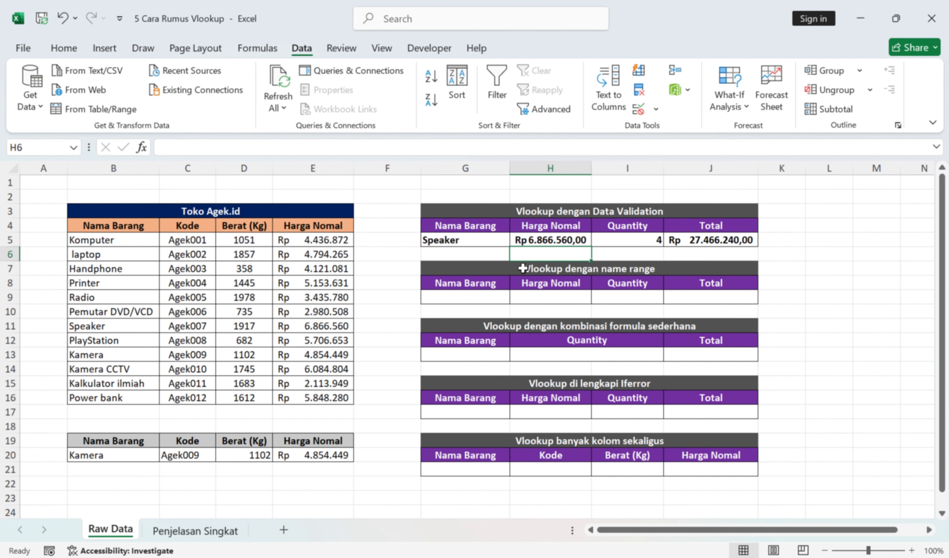
Step: Name the range B4:E16 of the Toko Agek.id table Tabelku and check it in the list of defined names
drag(108, 226, 313, 396)
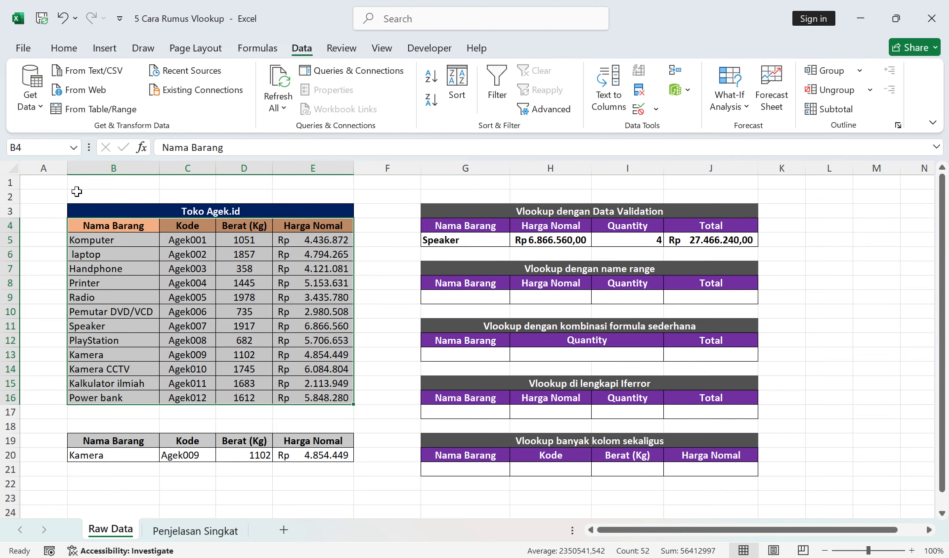
click(22, 147)
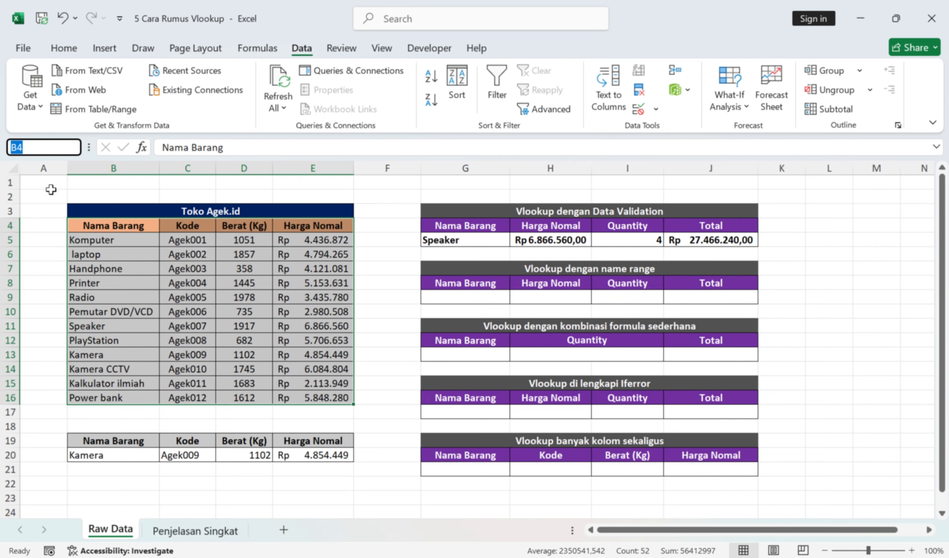
text(Tabelku)
key(Return)
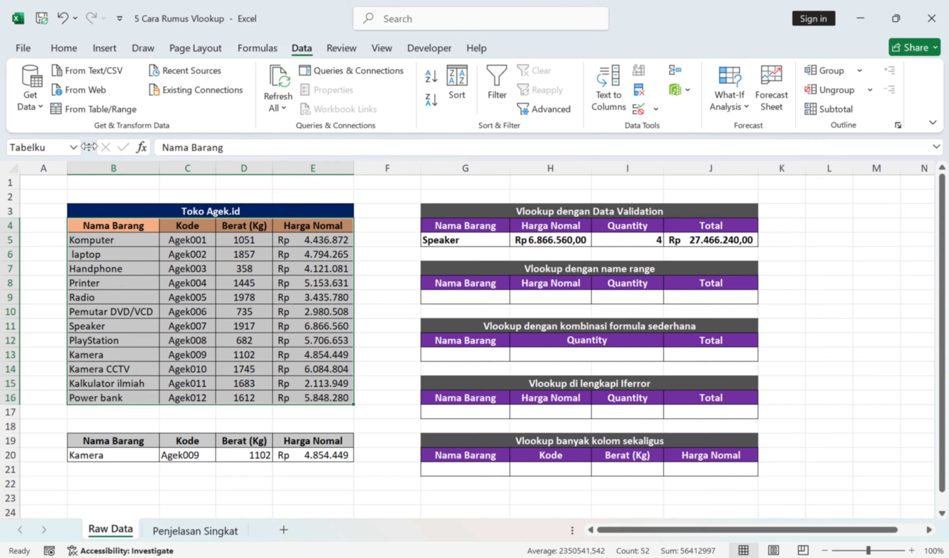
click(73, 147)
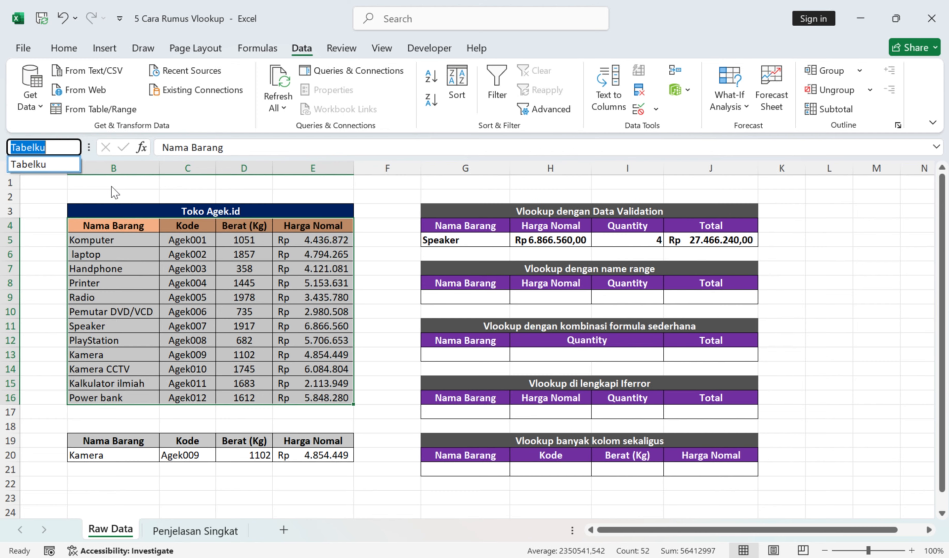
click(459, 298)
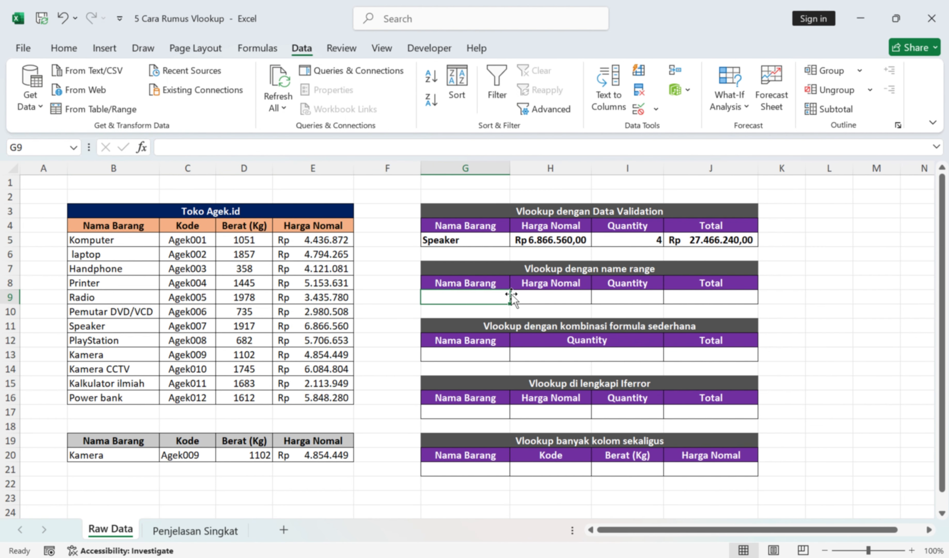
Step: Copy the dropdown cell G5 to G9 in the Vlookup dengan name range table and choose PlayStation
click(477, 240)
key(ctrl+c)
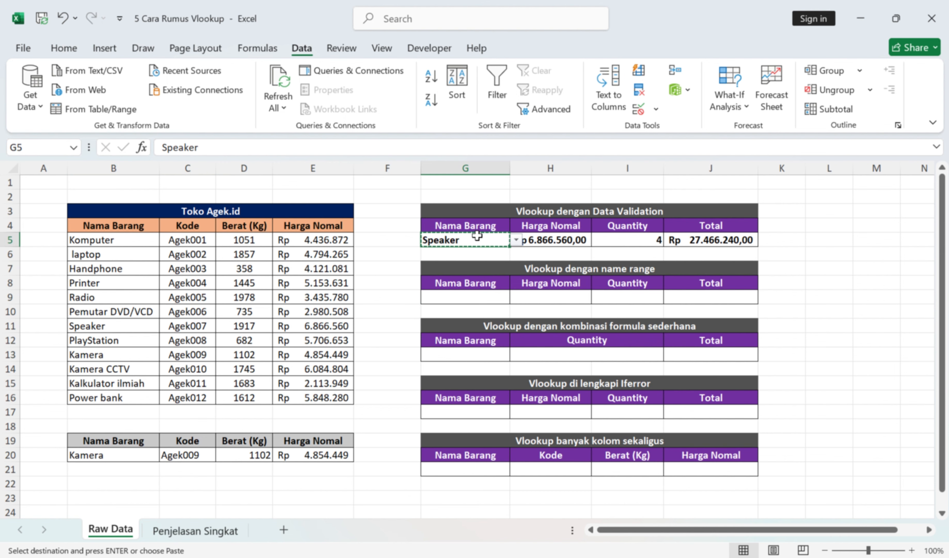
click(473, 296)
key(ctrl+v)
click(516, 296)
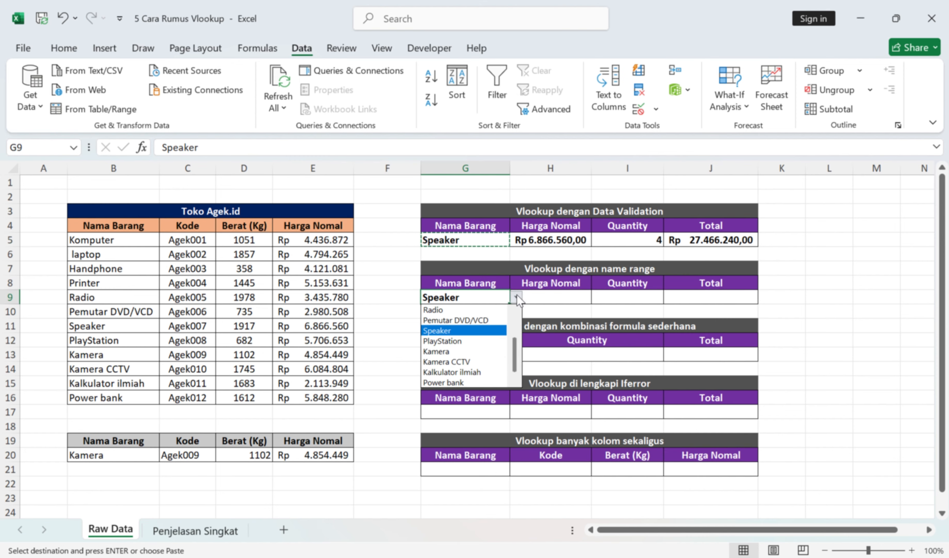
click(463, 340)
Step: Enter =VLOOKUP(G9;Tabelku;4;0) as the Harga Nomal formula in H9
click(537, 298)
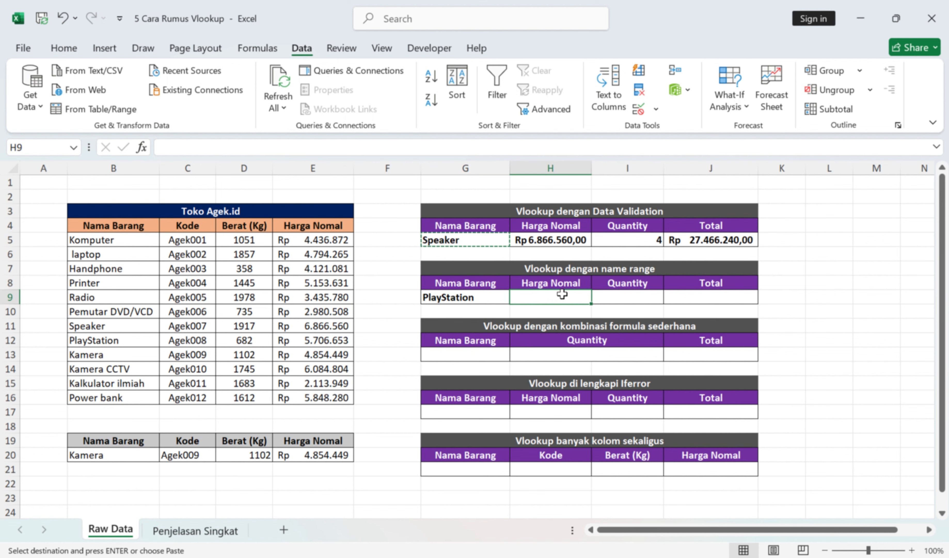
text(=vl)
double_click(554, 312)
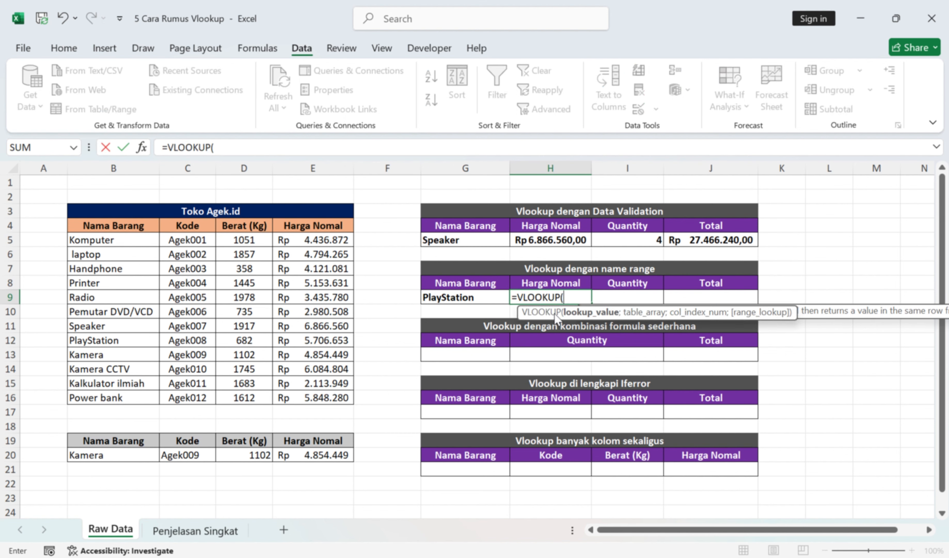
click(479, 296)
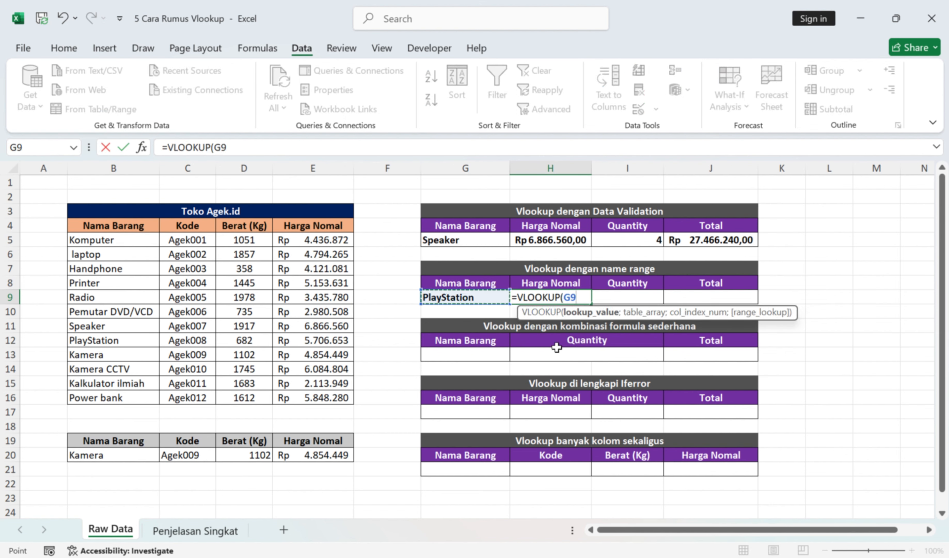
text(;tabel)
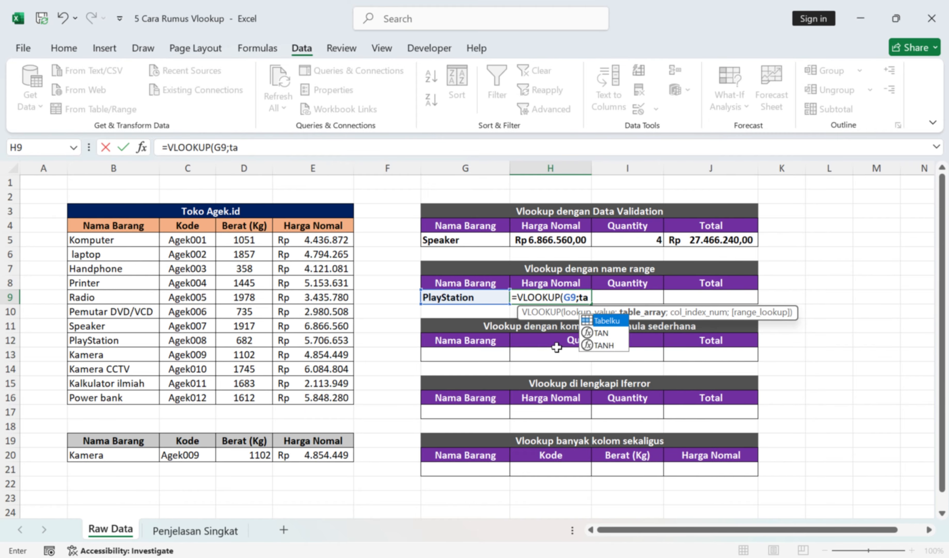
double_click(608, 321)
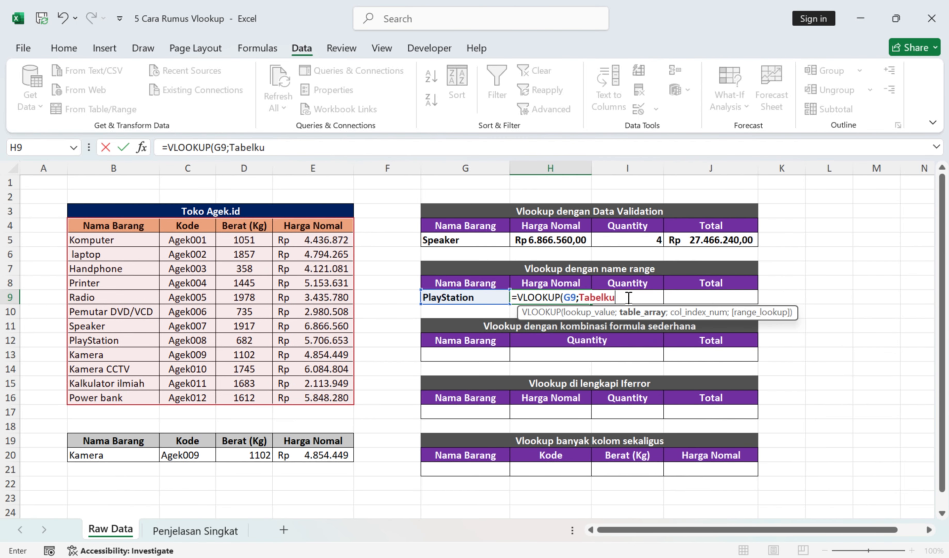
text(;4)
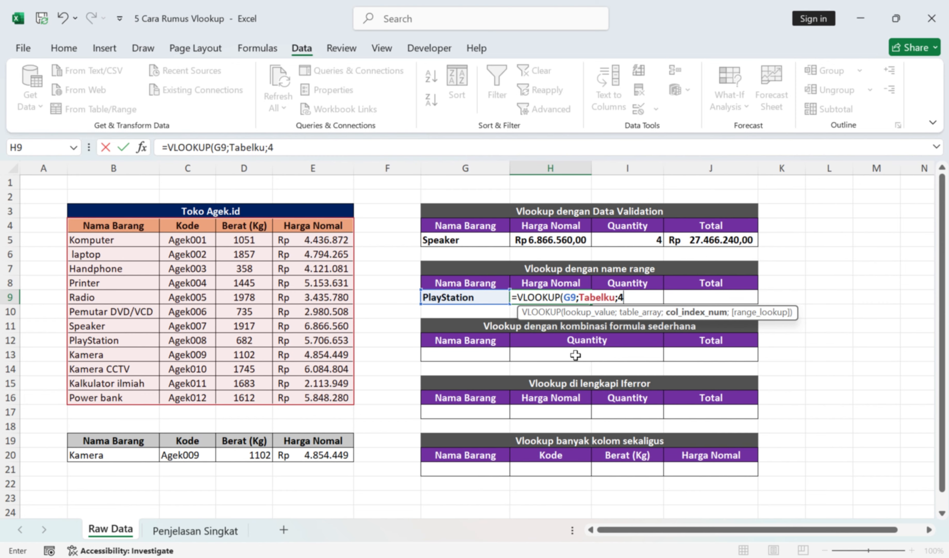
text(;0)
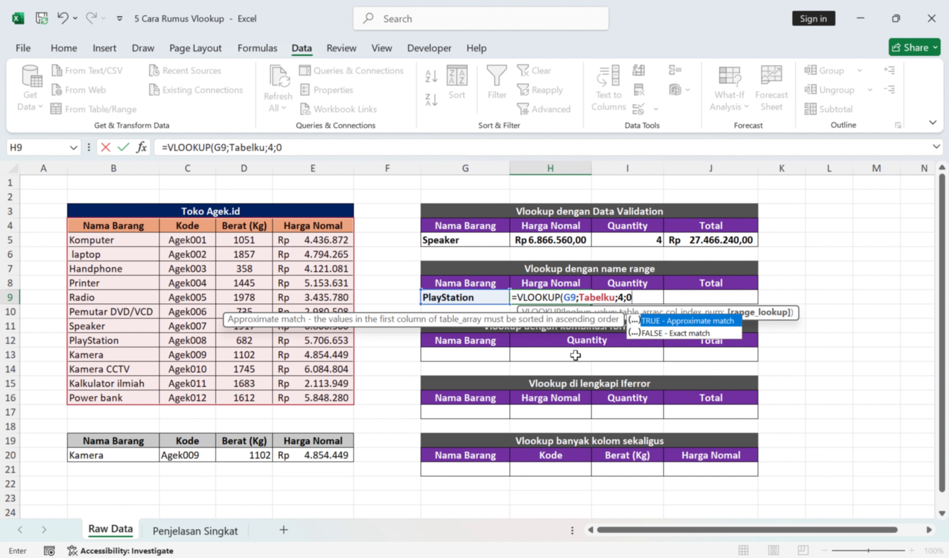
text())
key(Return)
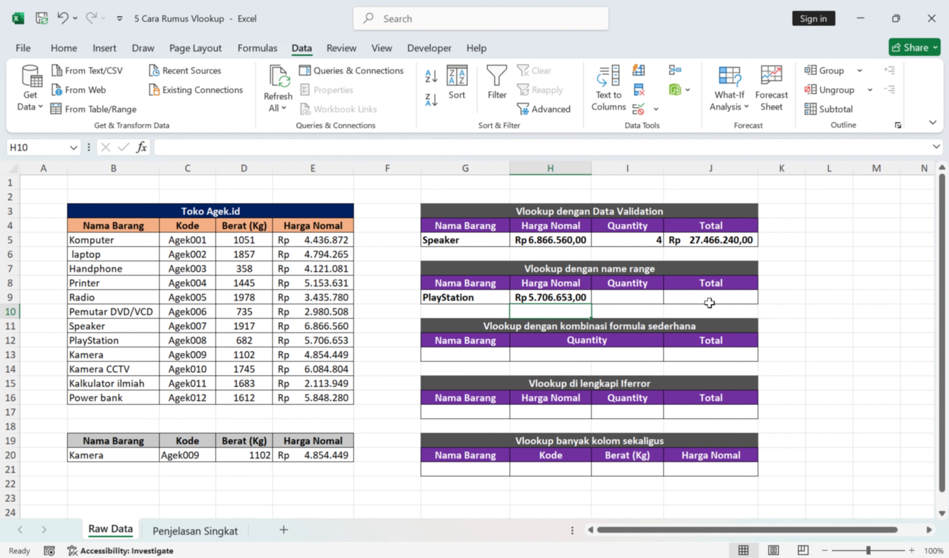
Step: Enter =H9*I9 as the Total formula in J9
click(631, 296)
click(702, 296)
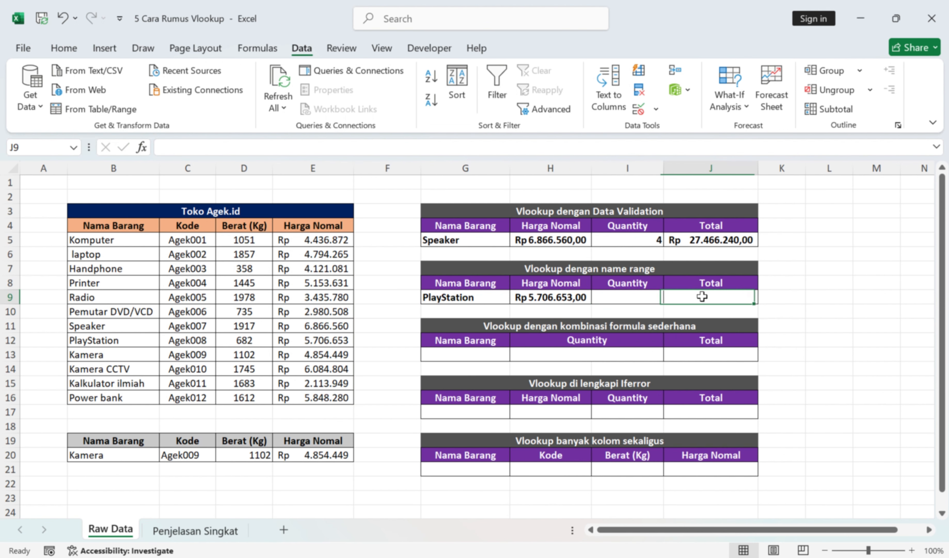
text(=)
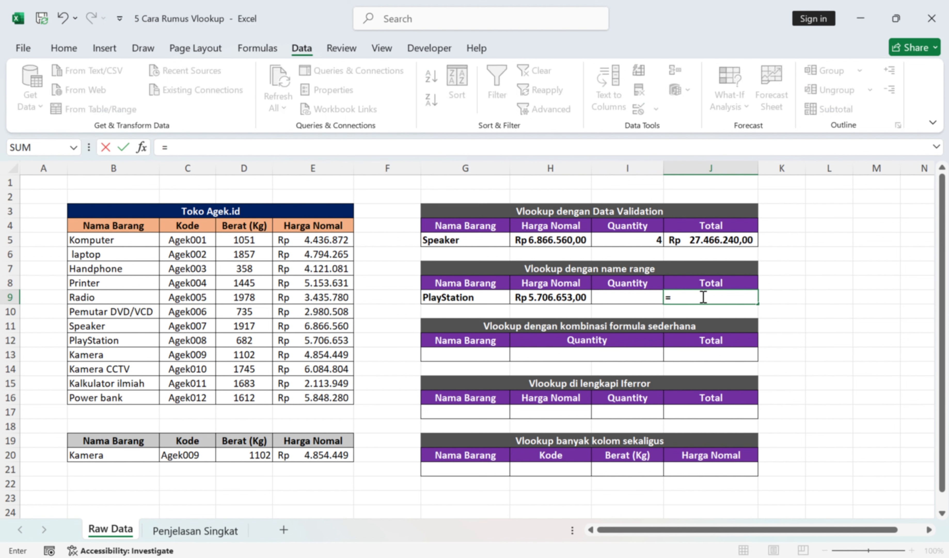
click(577, 302)
text(*)
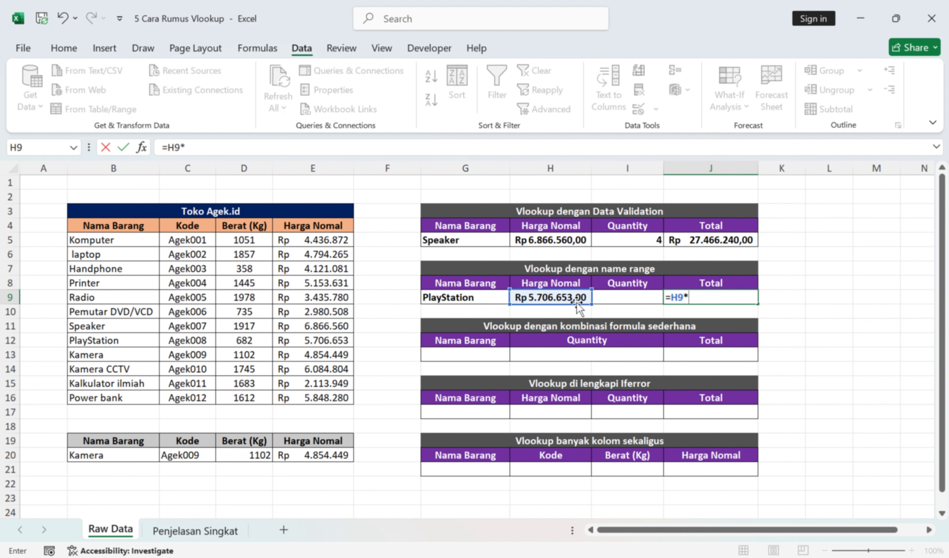
click(617, 295)
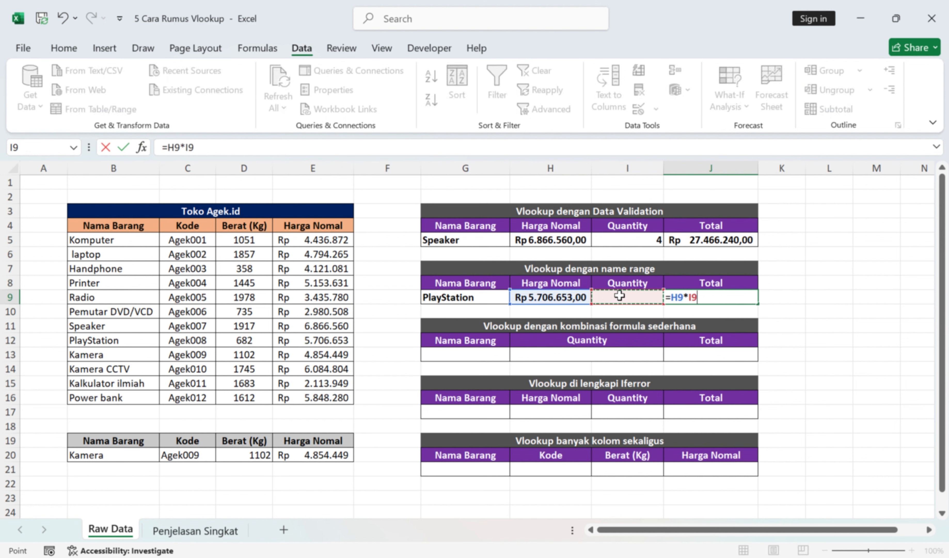
key(Return)
Step: Set the Quantity in I9 to 2
click(620, 295)
text(2)
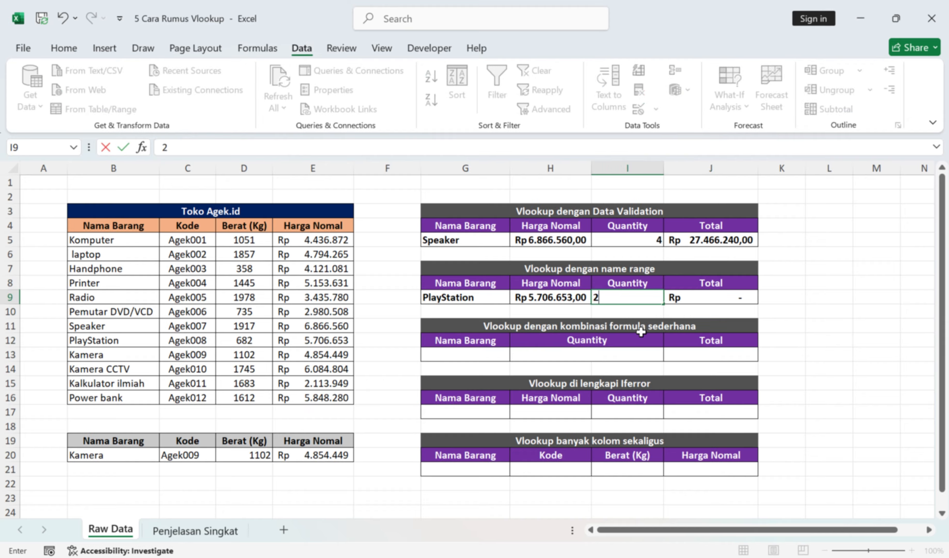
key(Return)
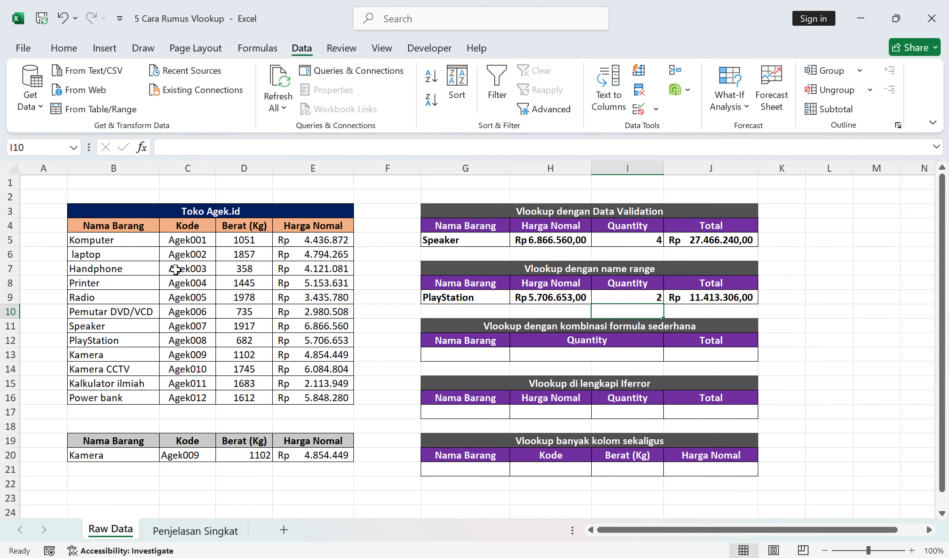
Step: Copy the dropdown cell G9 to G13 in the Vlookup dengan kombinasi formula sederhana table and choose Power bank
click(485, 350)
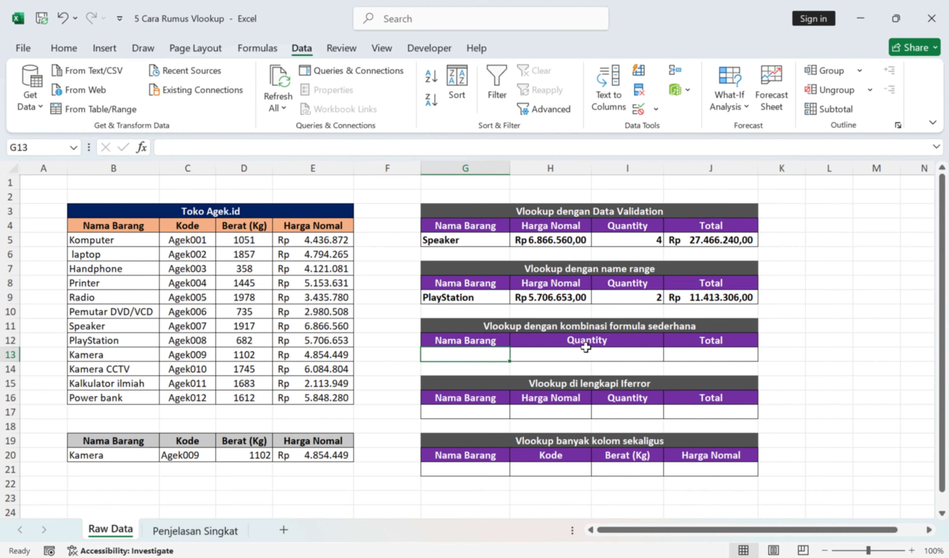
click(542, 355)
click(496, 303)
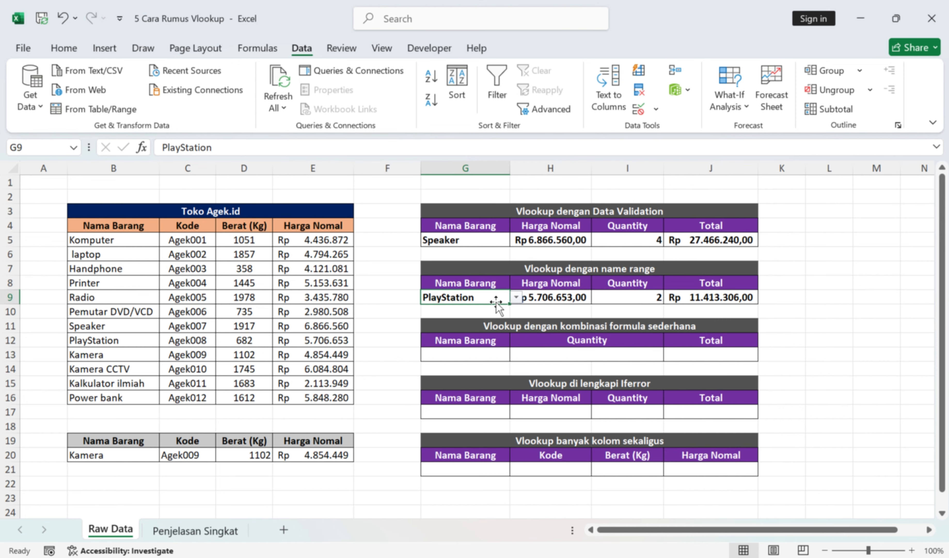
key(ctrl+c)
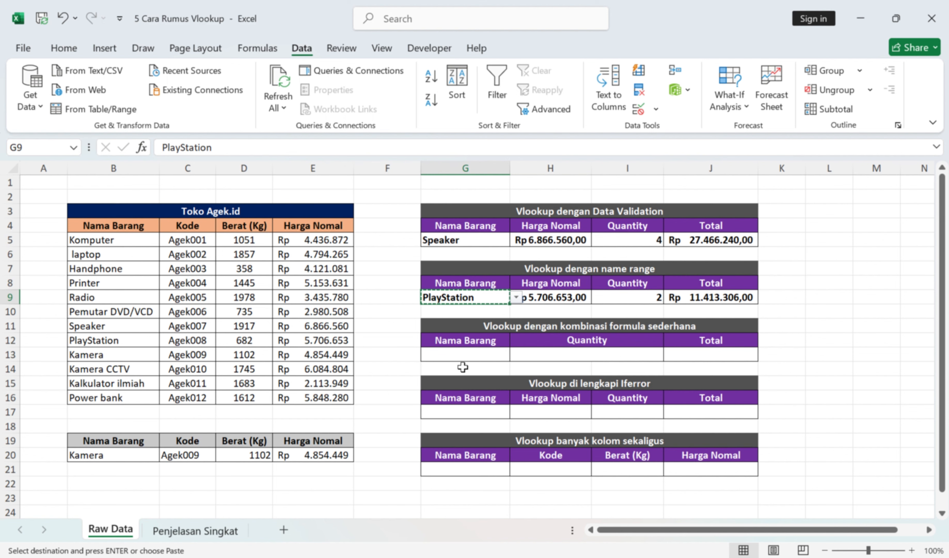
click(470, 355)
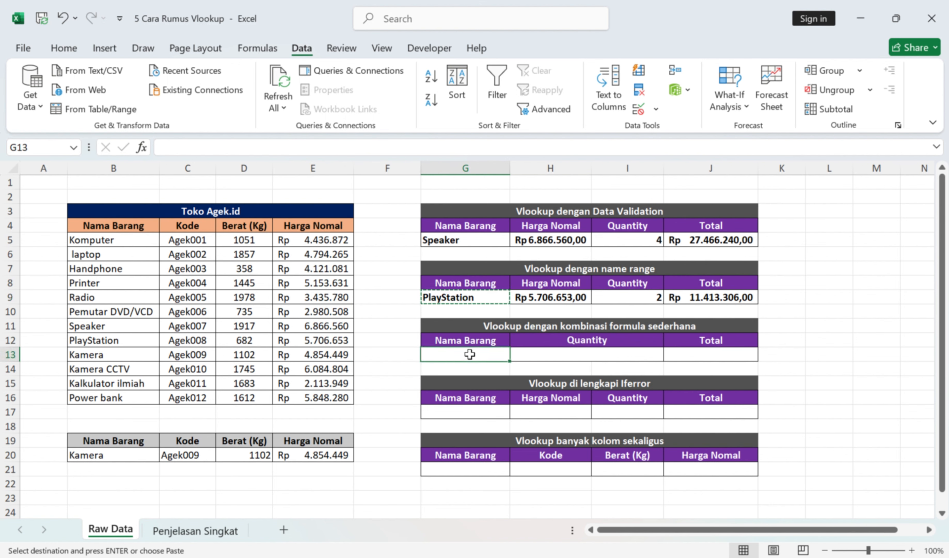
key(ctrl+v)
click(516, 355)
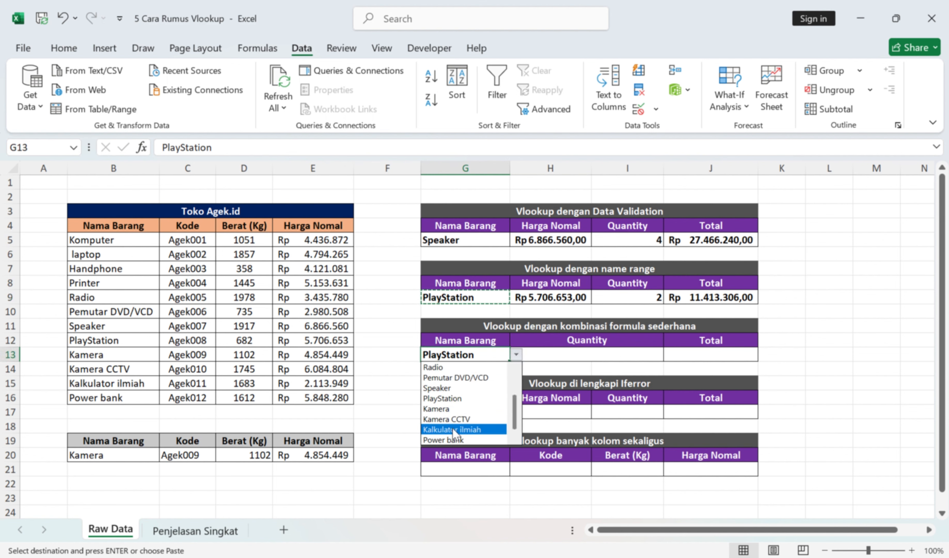
click(454, 440)
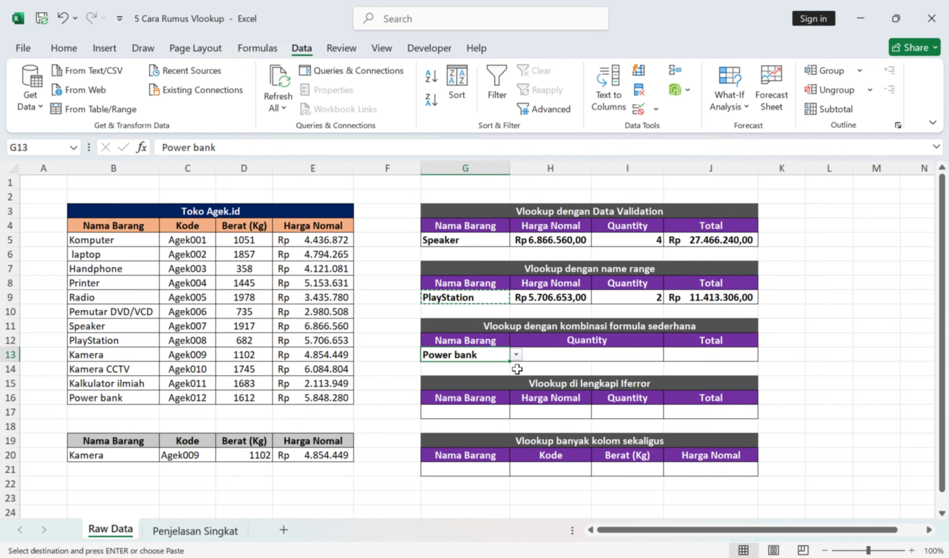
Step: Enter =VLOOKUP(G13;Tabelku;4;0)*H13 as the Total formula in J13
click(563, 355)
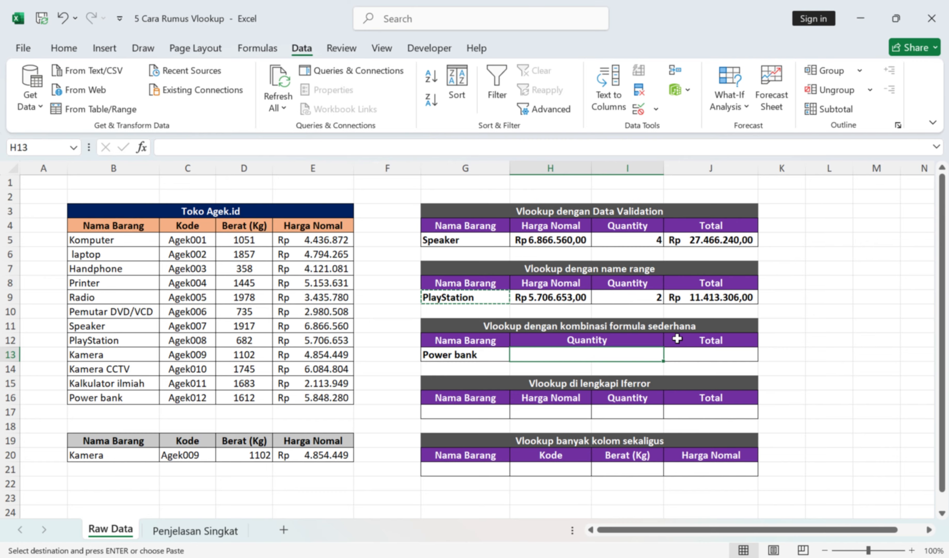
click(695, 359)
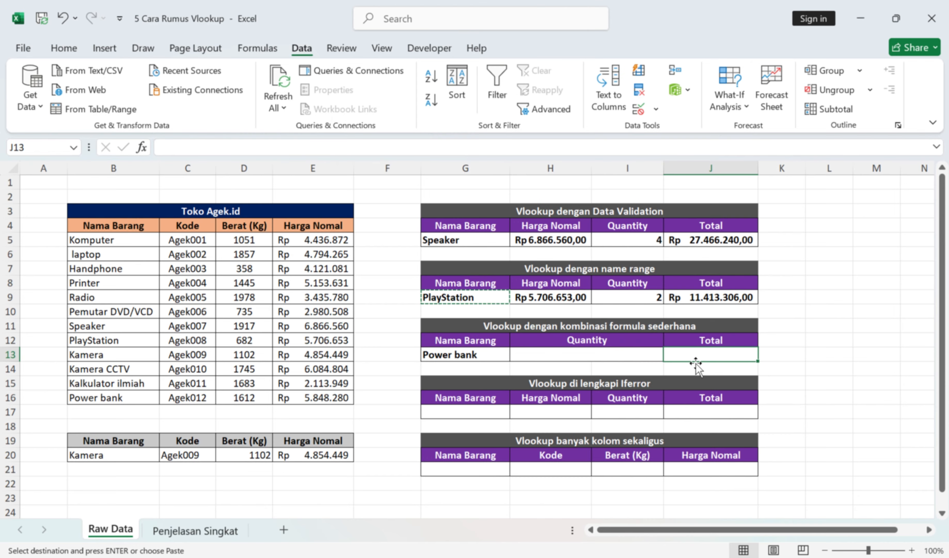
key(Escape)
text(=vl)
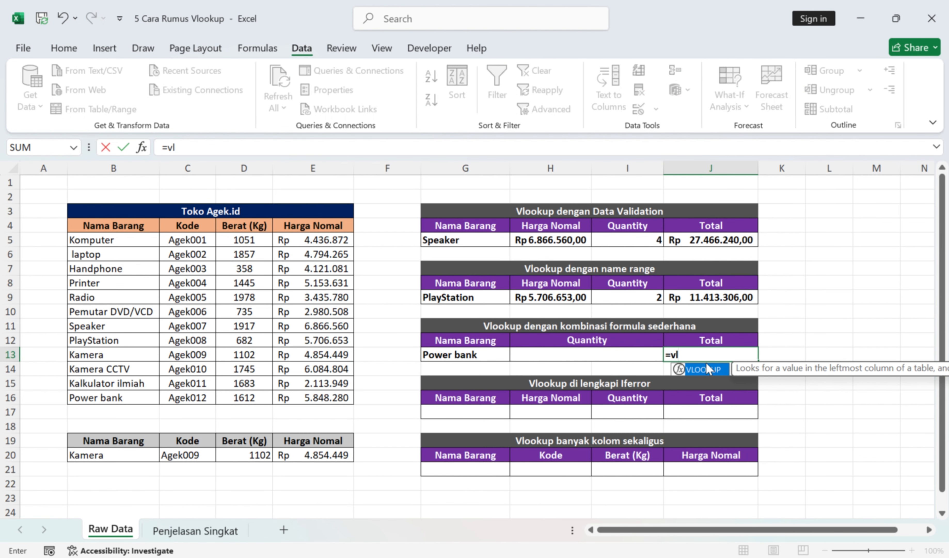
double_click(707, 368)
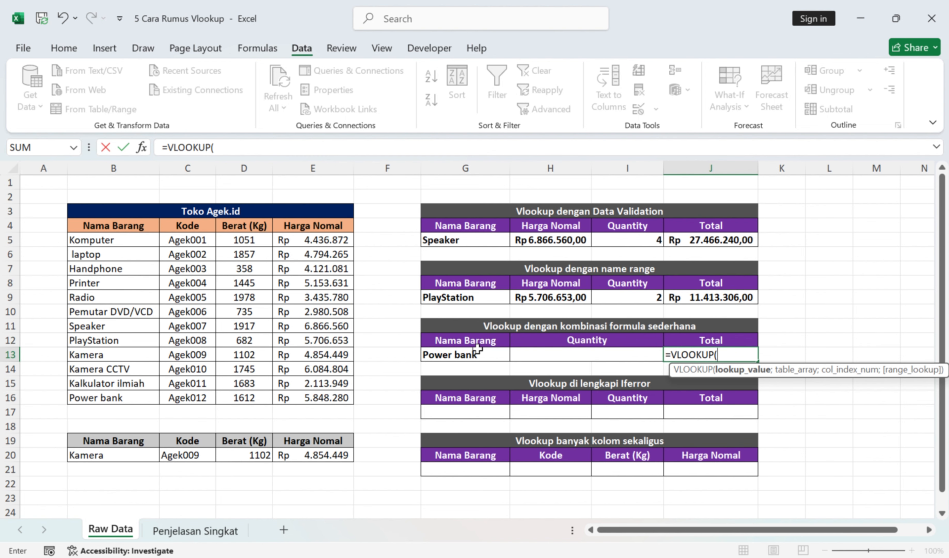
click(462, 353)
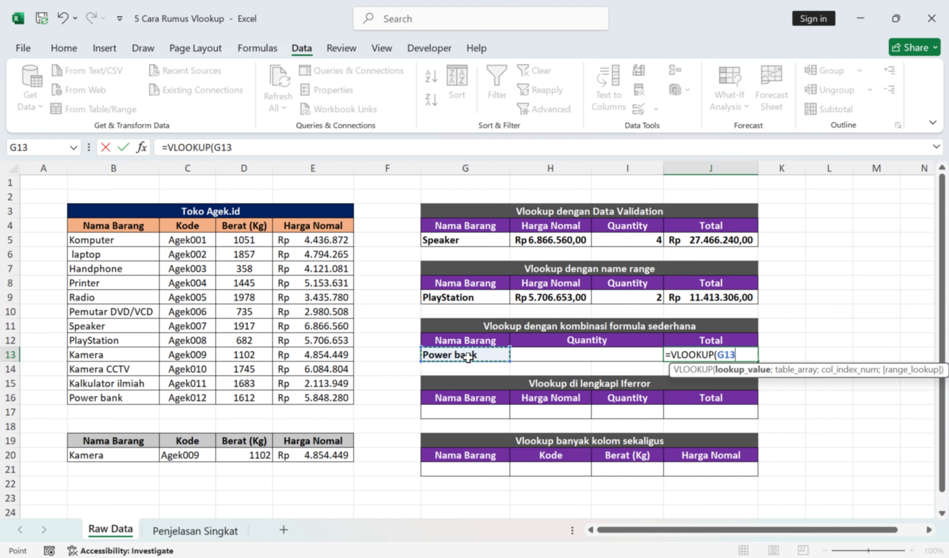
text(;)
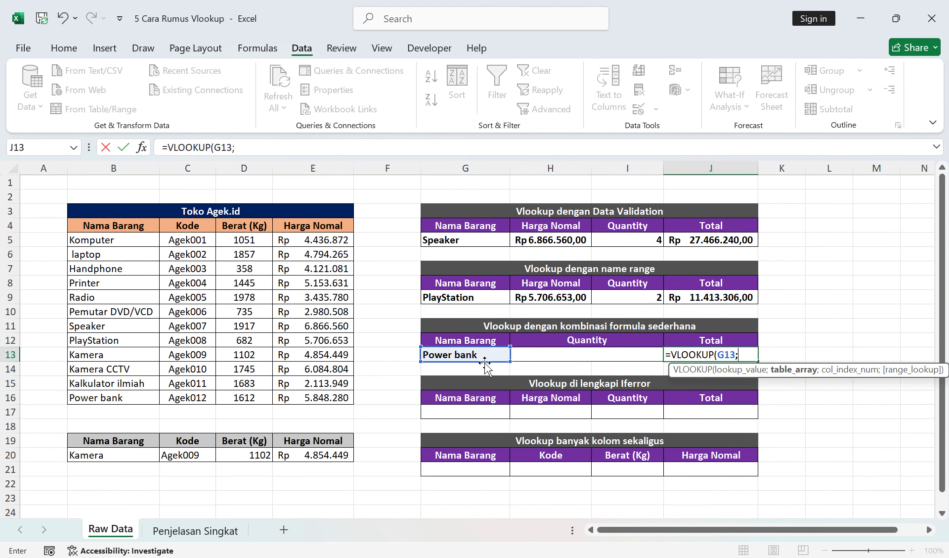
text(t)
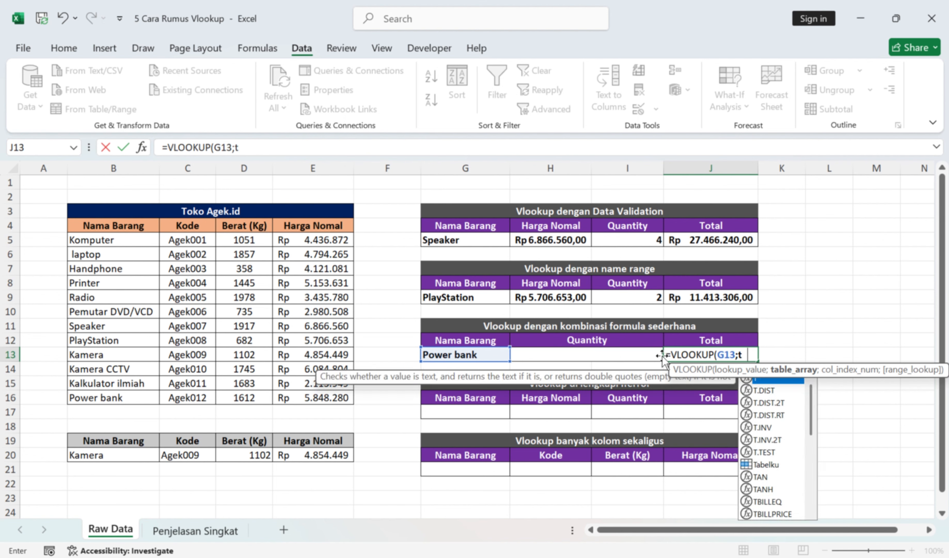
text(abe)
double_click(761, 377)
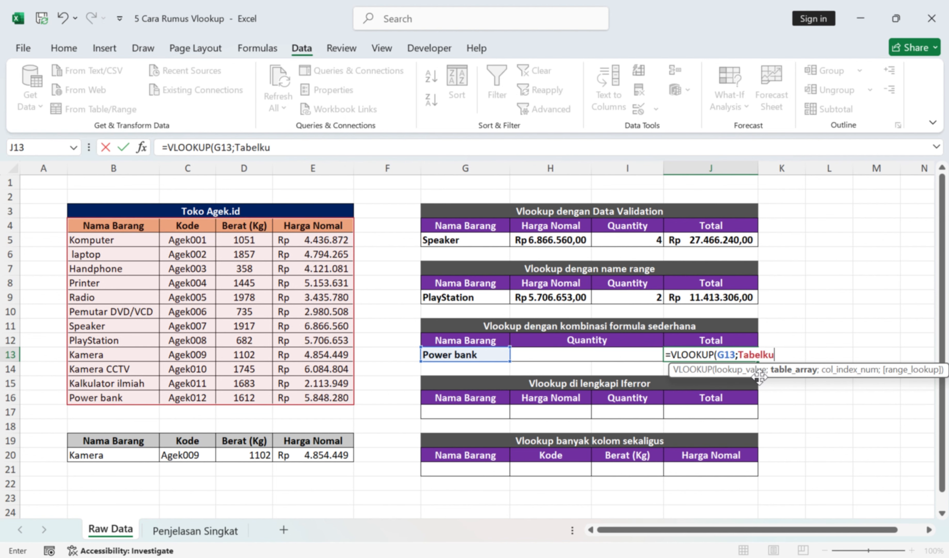
text(;)
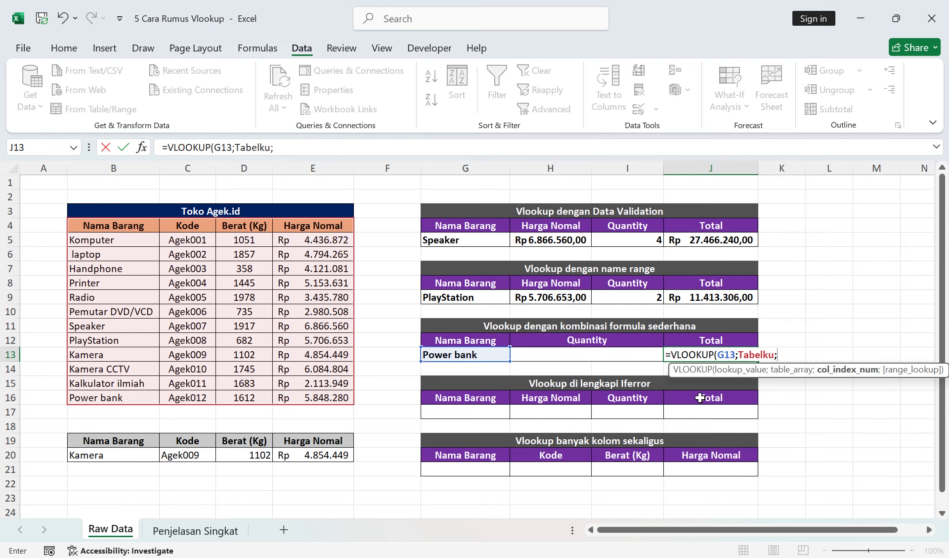
text(4;0)
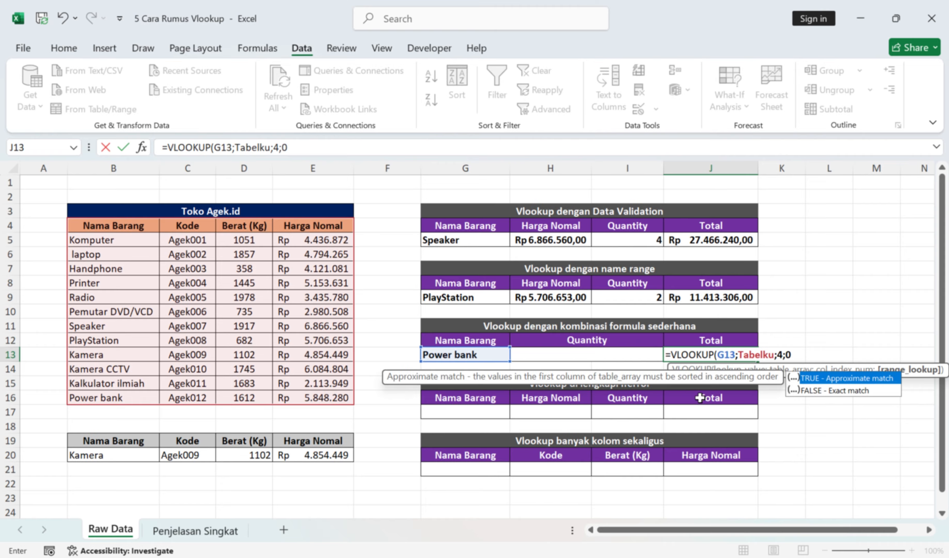
text())
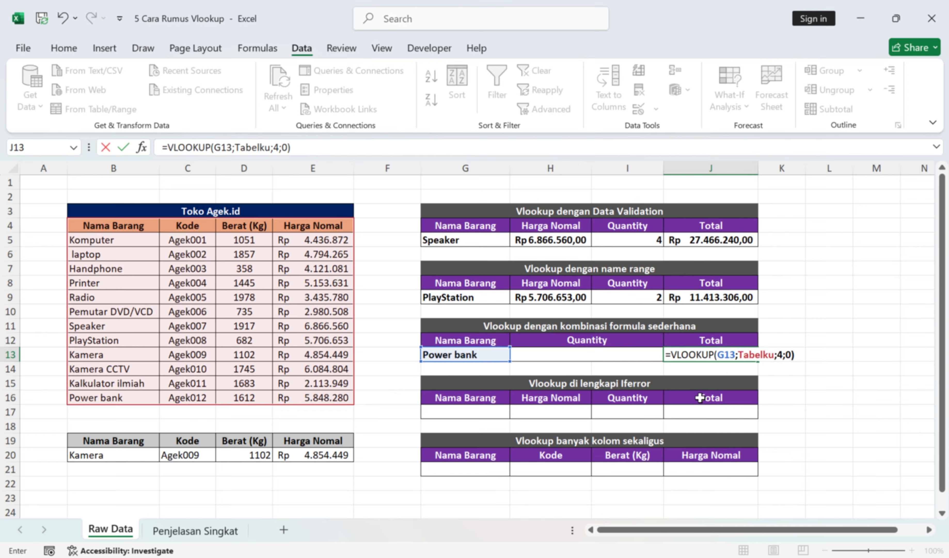
text(*)
click(575, 352)
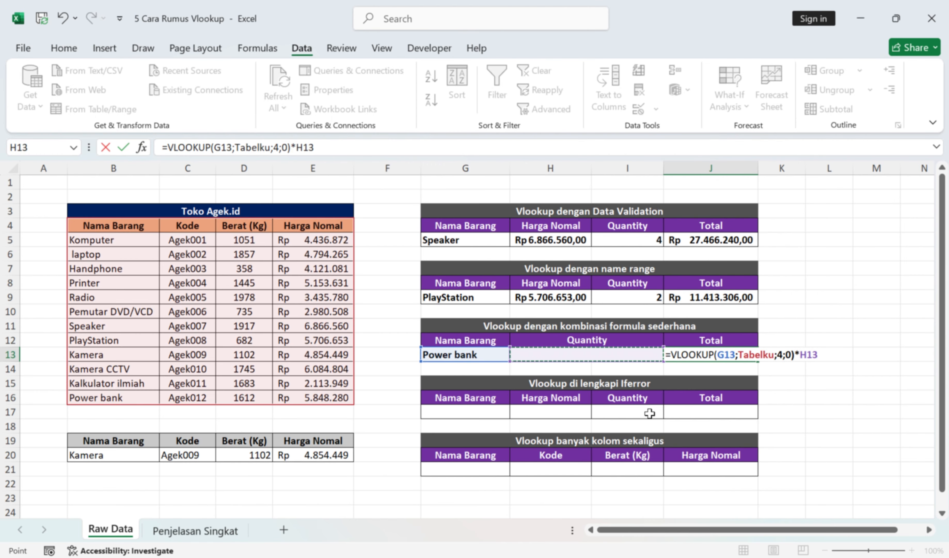
key(Return)
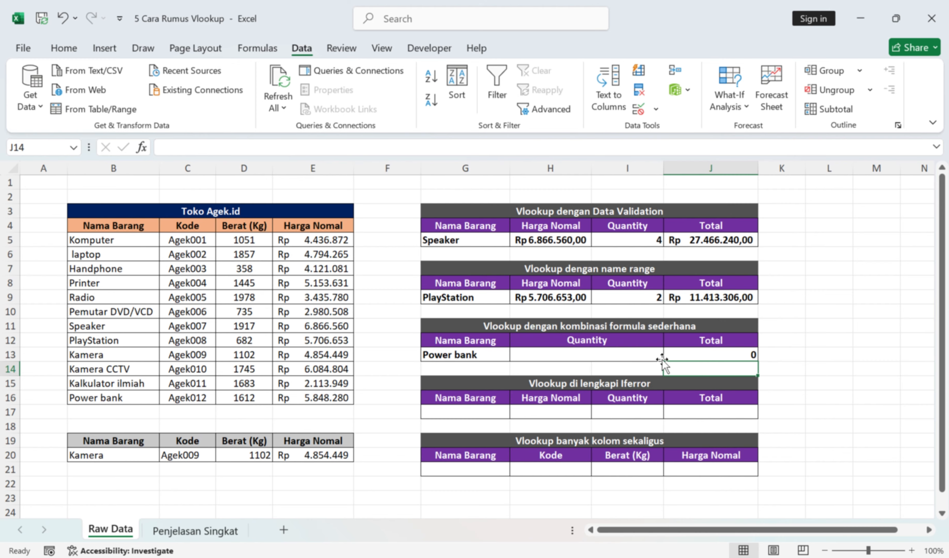
Step: Set the Quantity in the merged cell H13 to 5
click(627, 356)
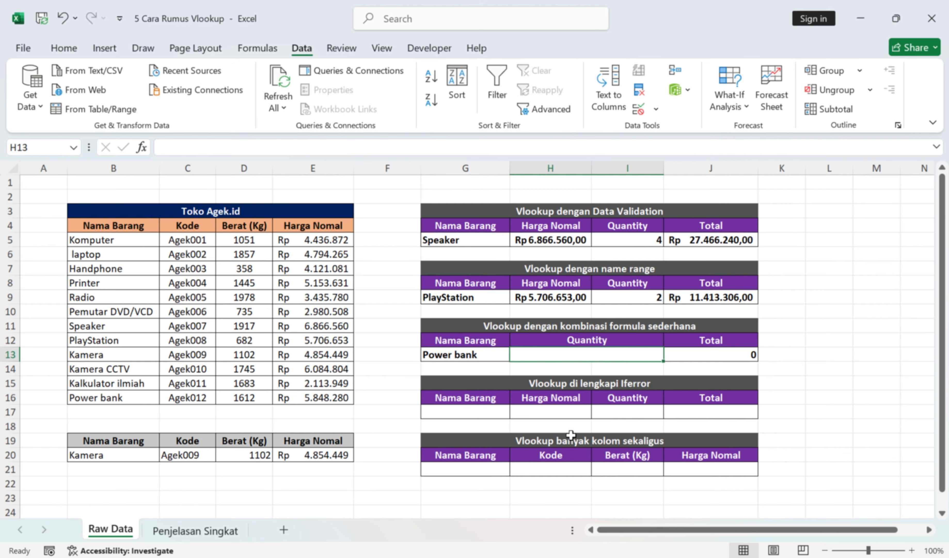
text(5)
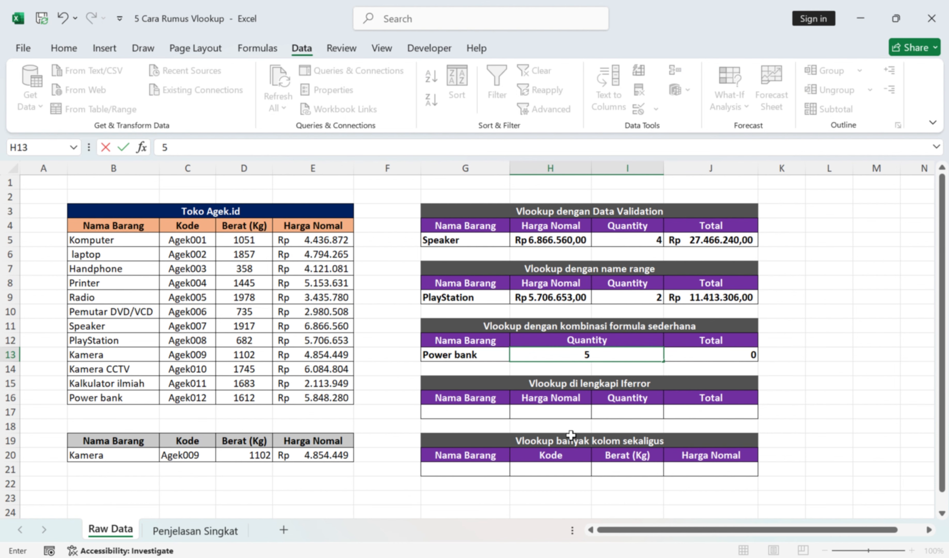
key(Return)
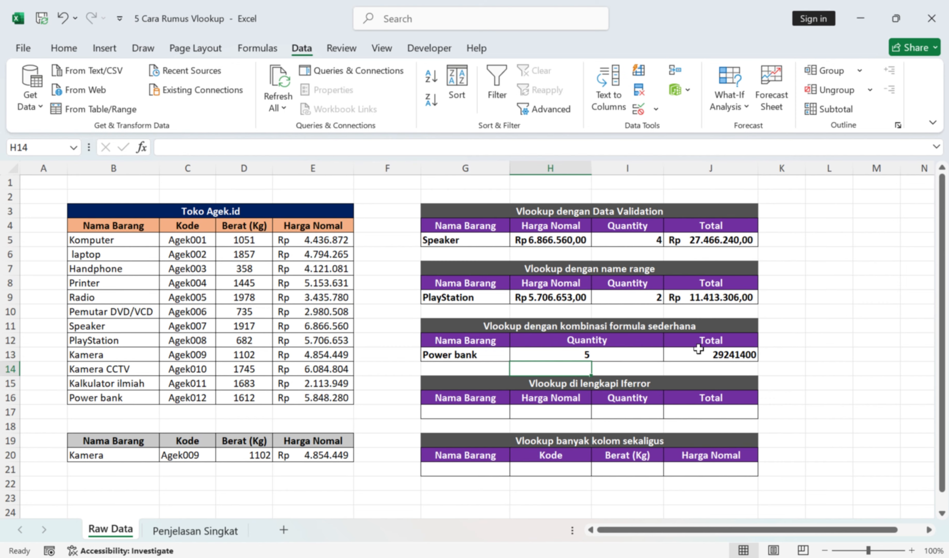
Step: Apply the Accounting number format to the Total in J13
click(715, 355)
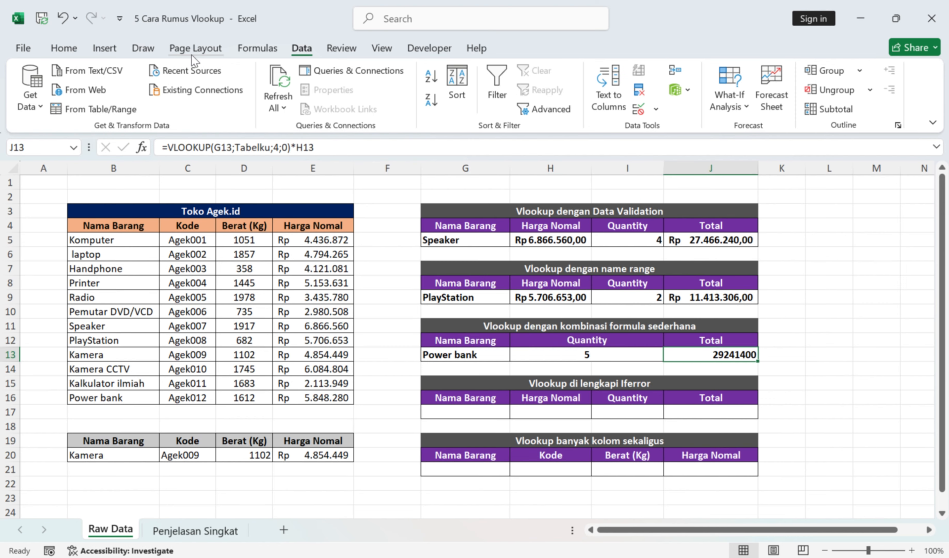
click(63, 47)
click(522, 77)
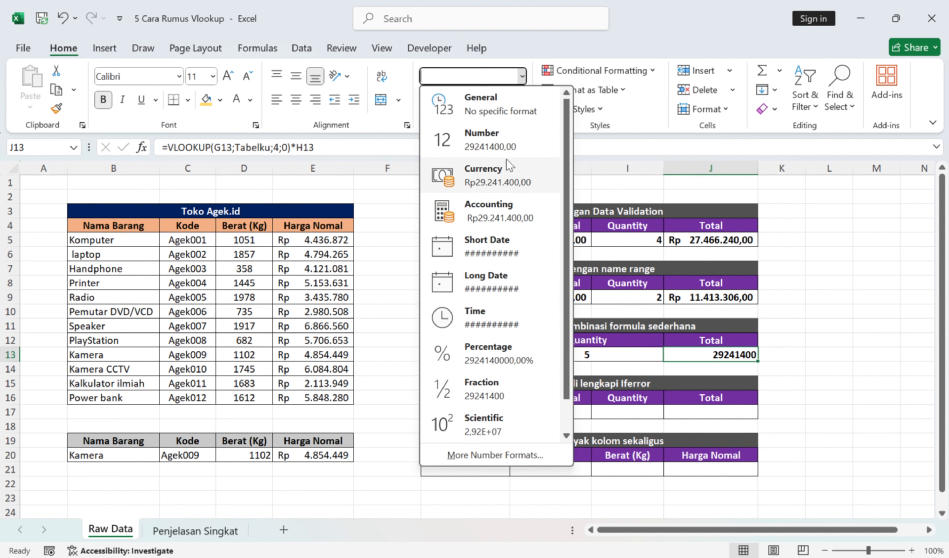
click(503, 216)
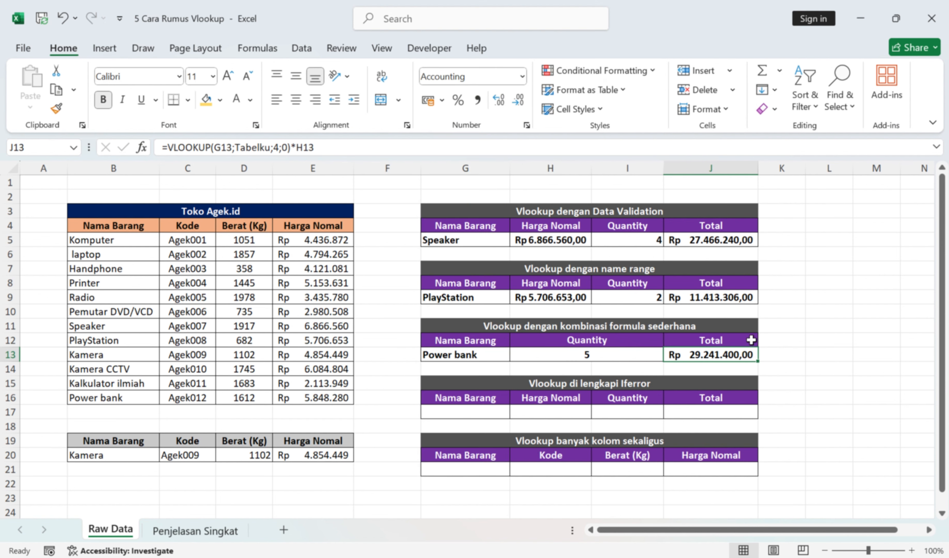
click(813, 315)
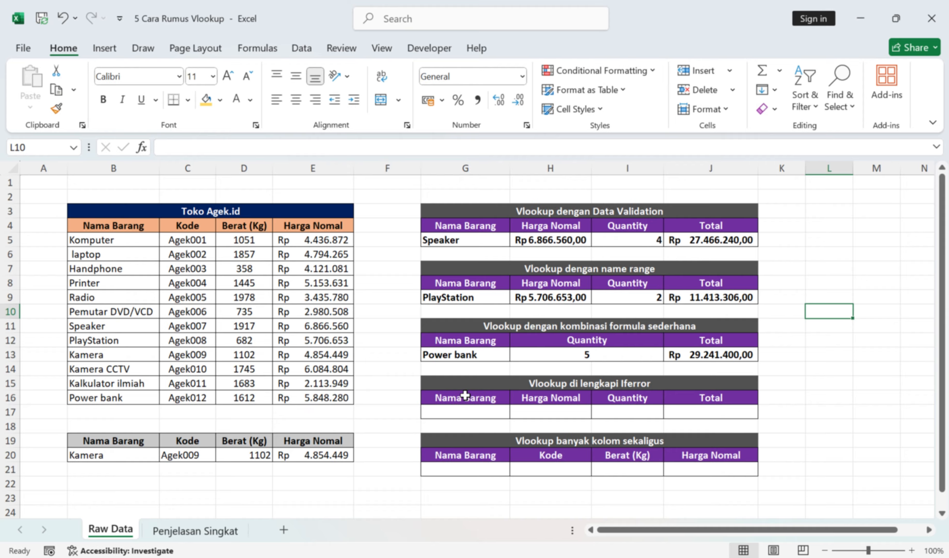
Step: Copy the dropdown cell G13 to G17 in the Vlookup di lengkapi Iferror table and choose Kamera CCTV
click(457, 410)
click(487, 352)
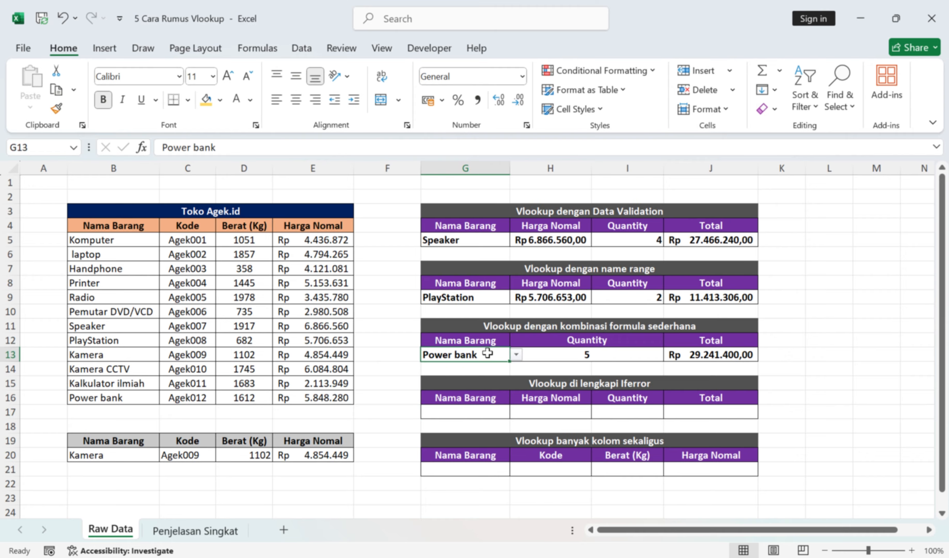
key(ctrl+c)
click(478, 409)
key(ctrl+v)
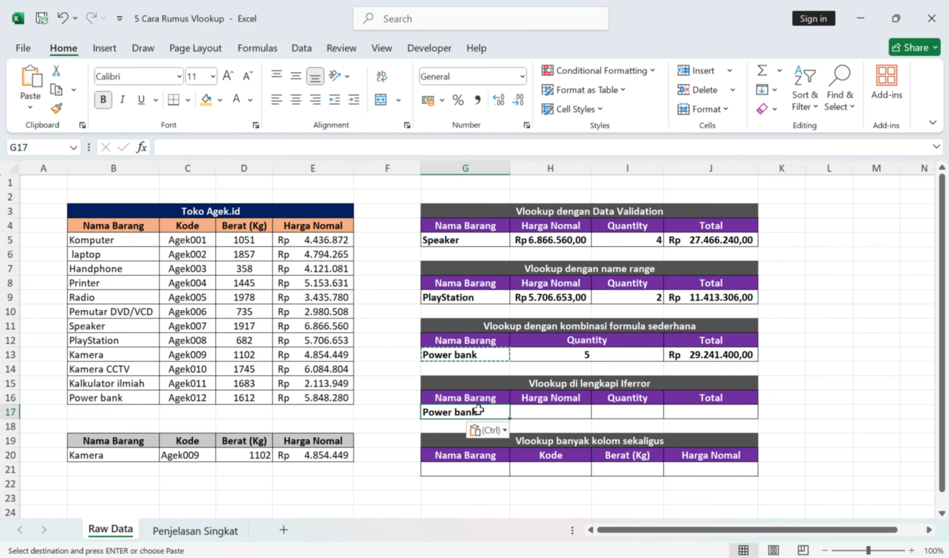
click(517, 411)
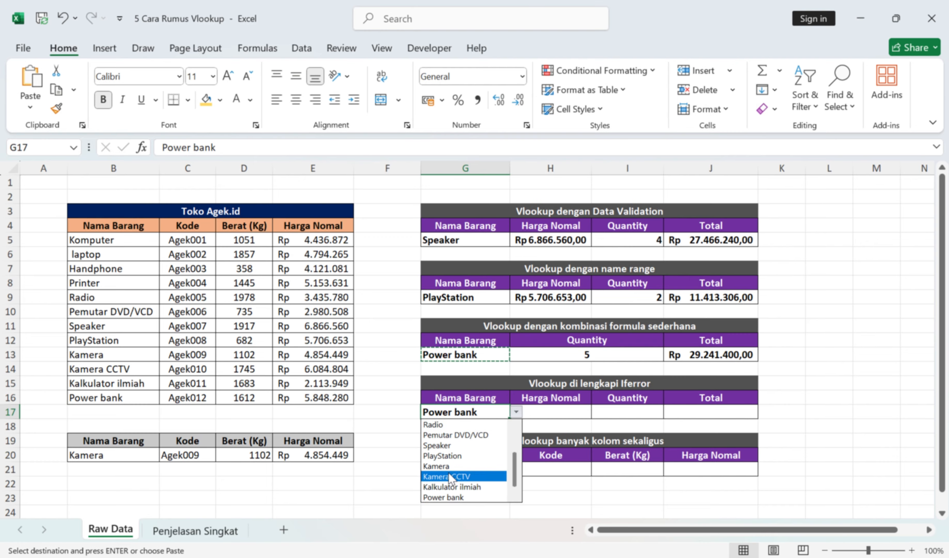
key(Escape)
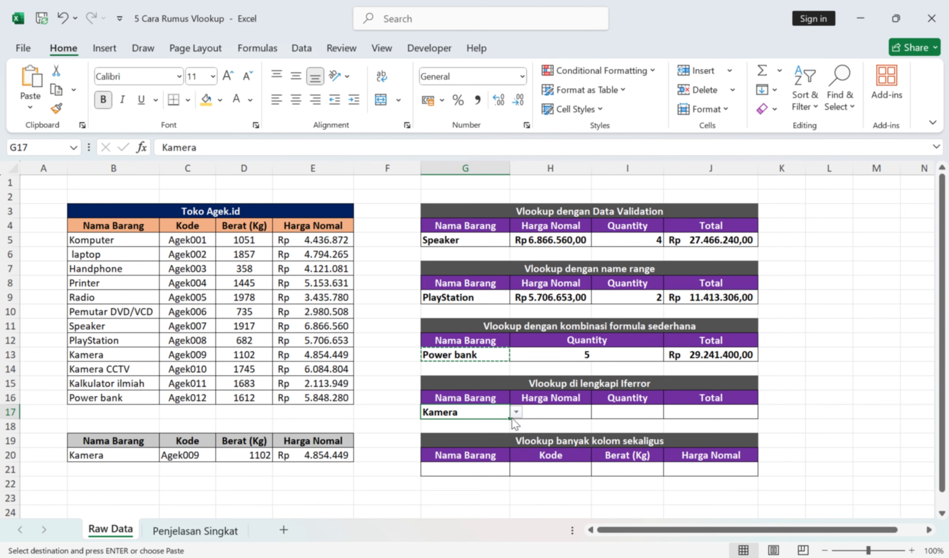
click(517, 413)
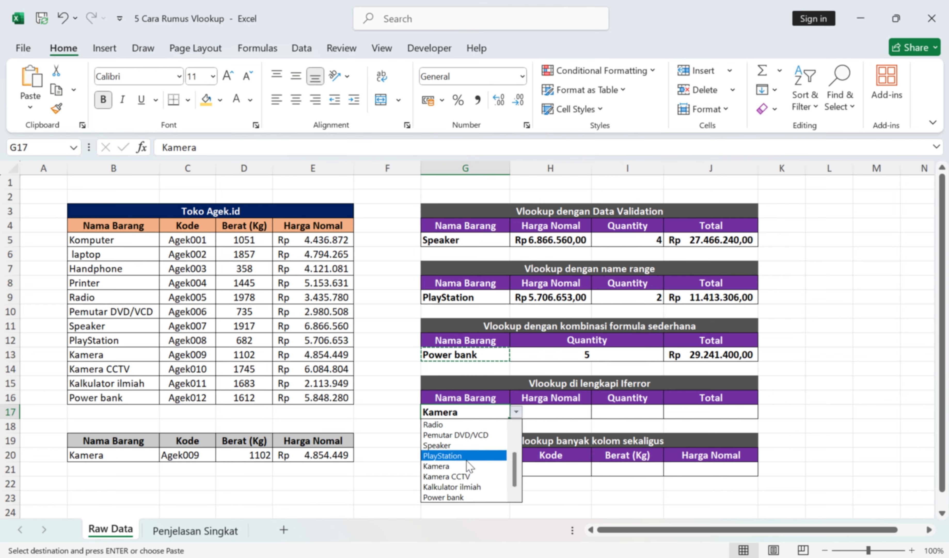
click(455, 482)
Step: Enter =VLOOKUP(G17;Tabelku;4;0) as the Harga Nomal formula in H17
click(551, 417)
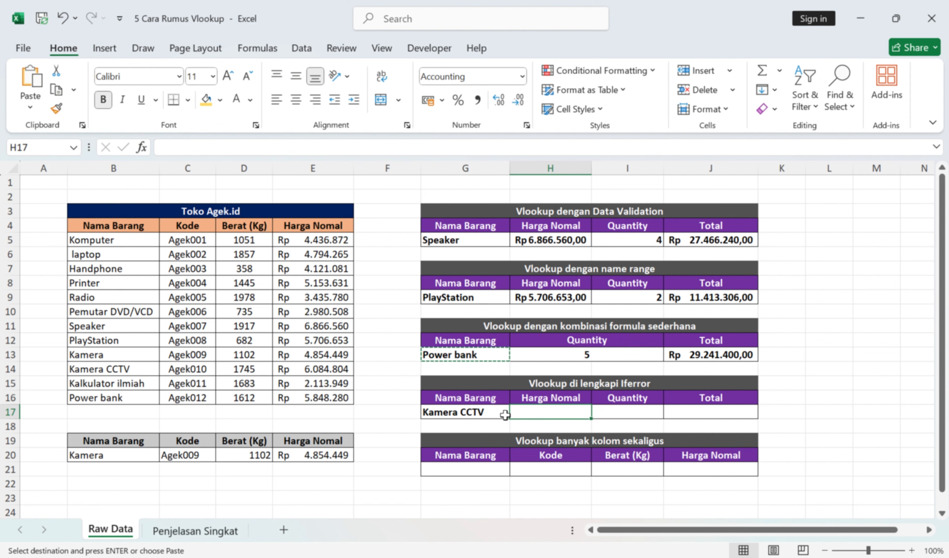
text(=vlo)
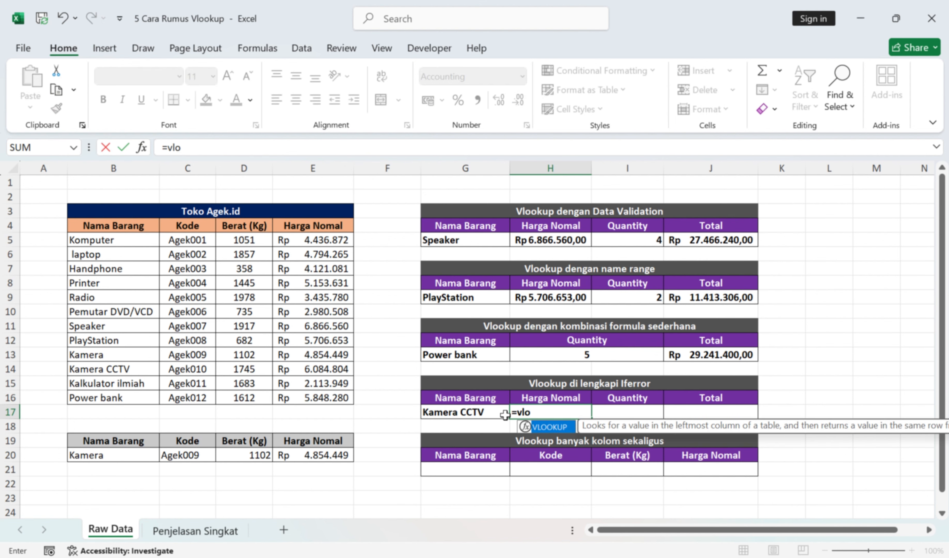
double_click(544, 427)
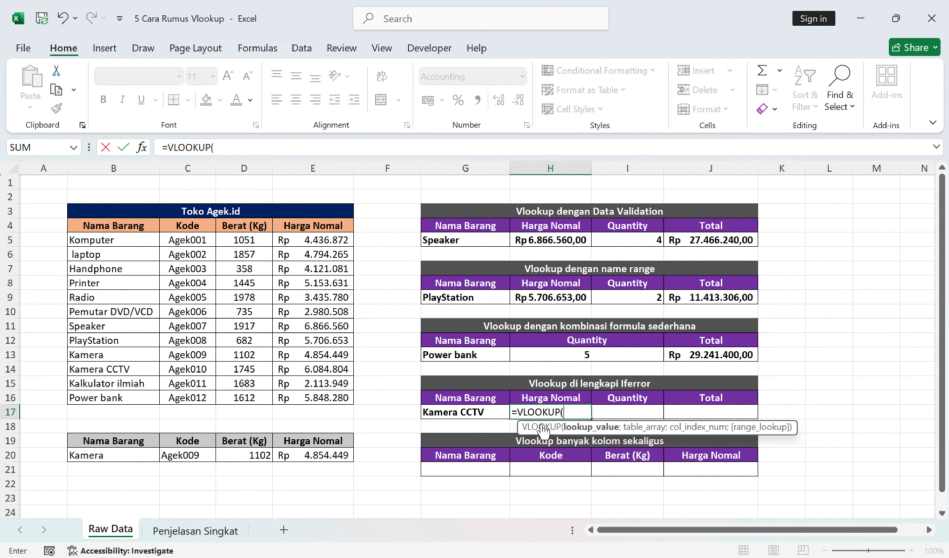
click(498, 411)
text(;tabe)
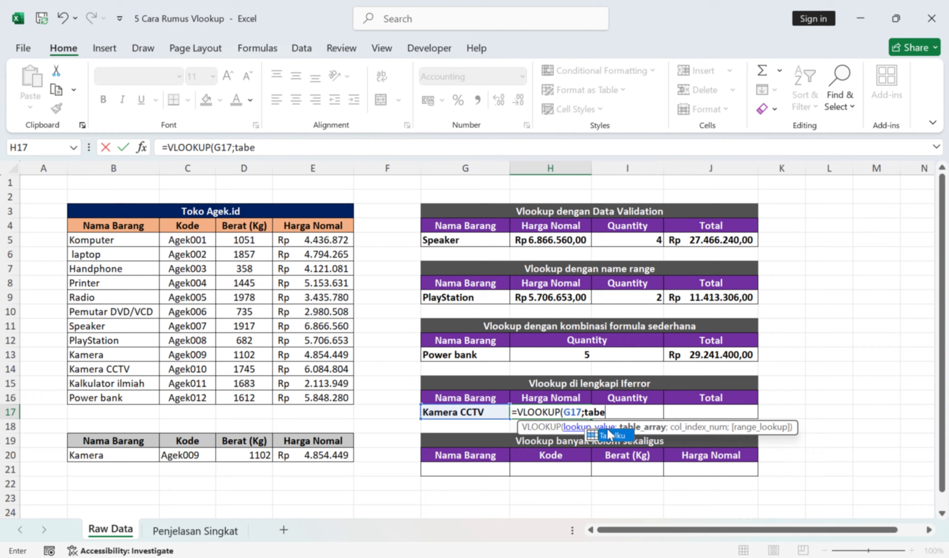
double_click(609, 434)
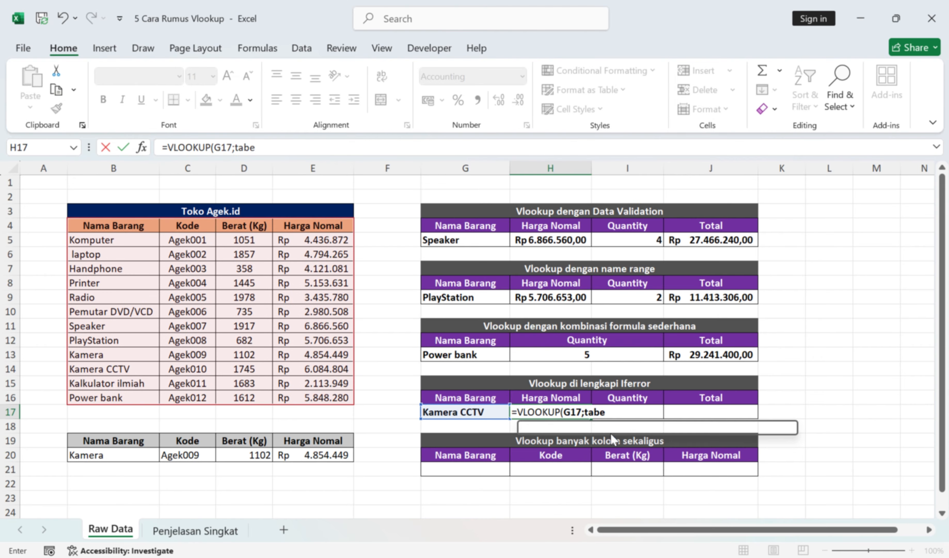
text(;)
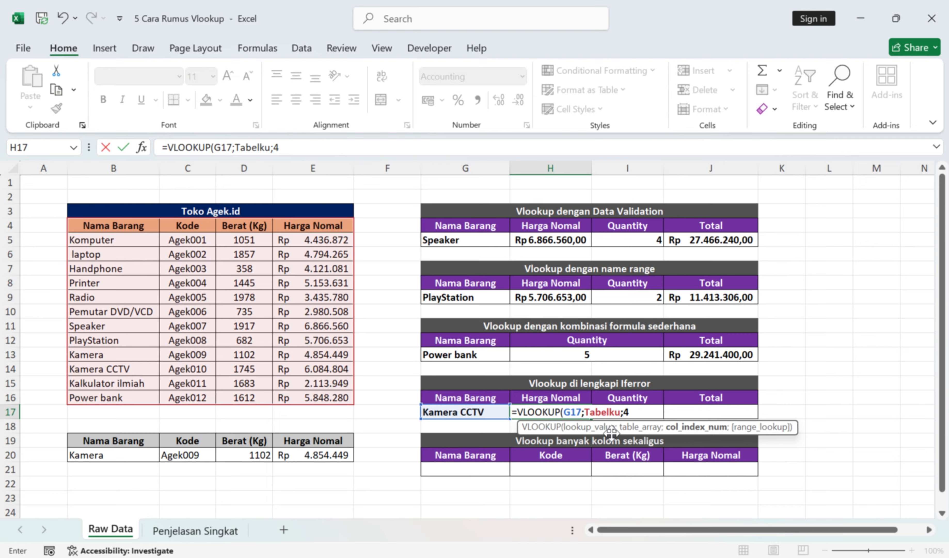
text(4;0))
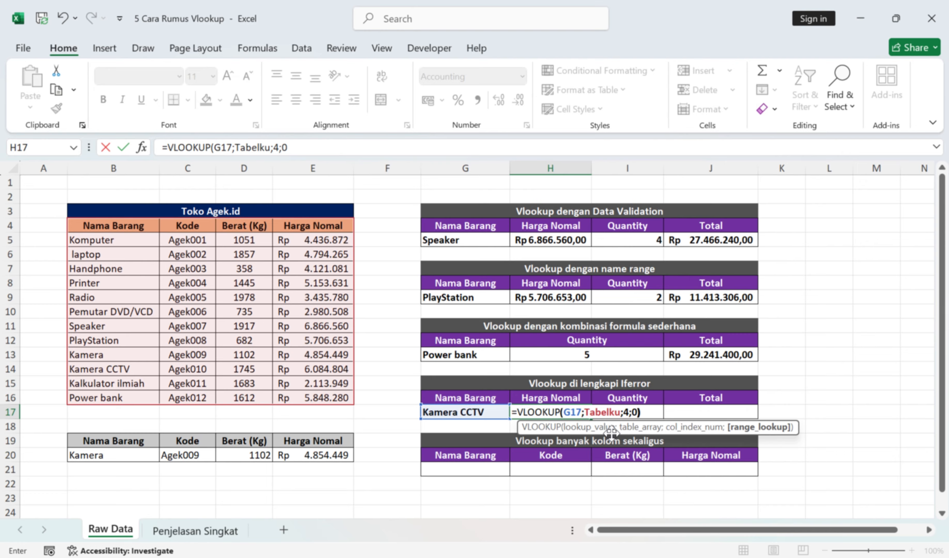
key(Return)
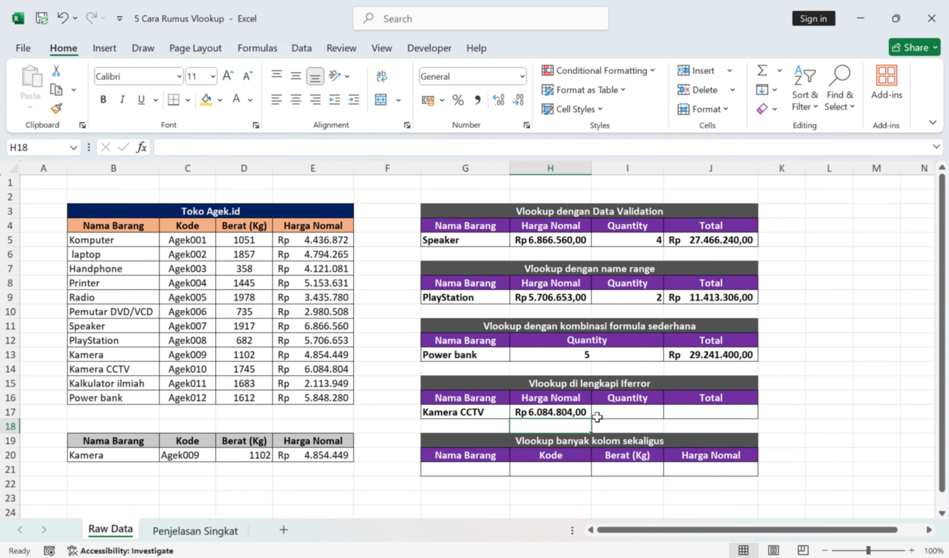
Step: Enter =H17*I17 as the Total formula in J17 of the Vlookup di lengkapi Iferror table
click(612, 413)
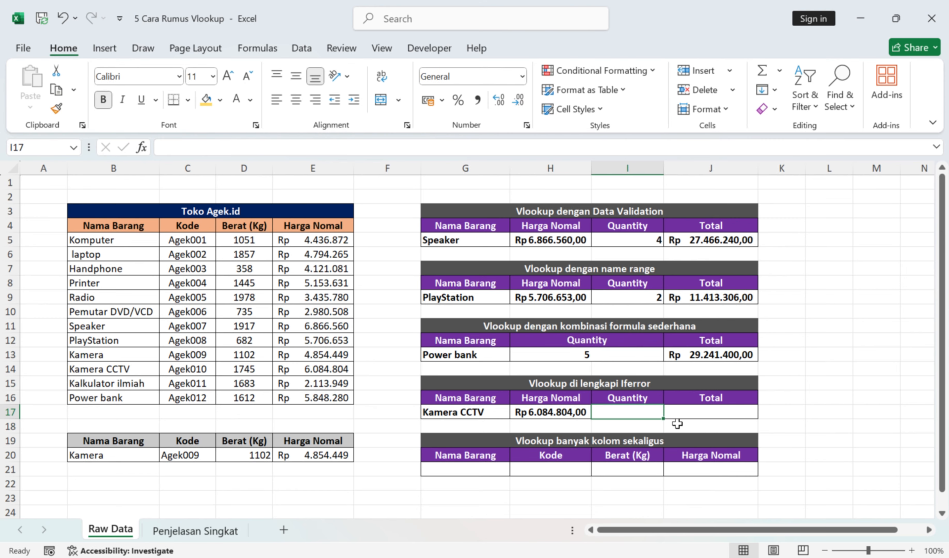
click(700, 413)
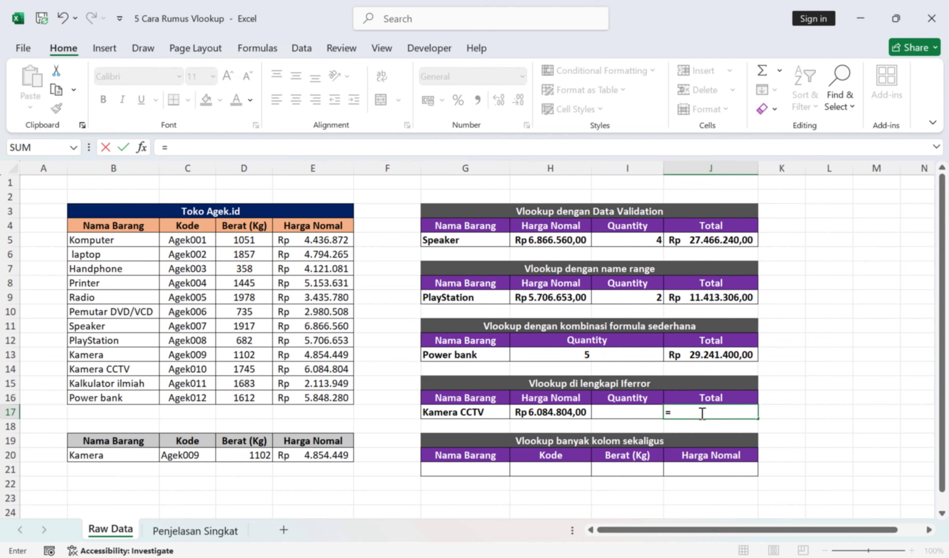
click(576, 420)
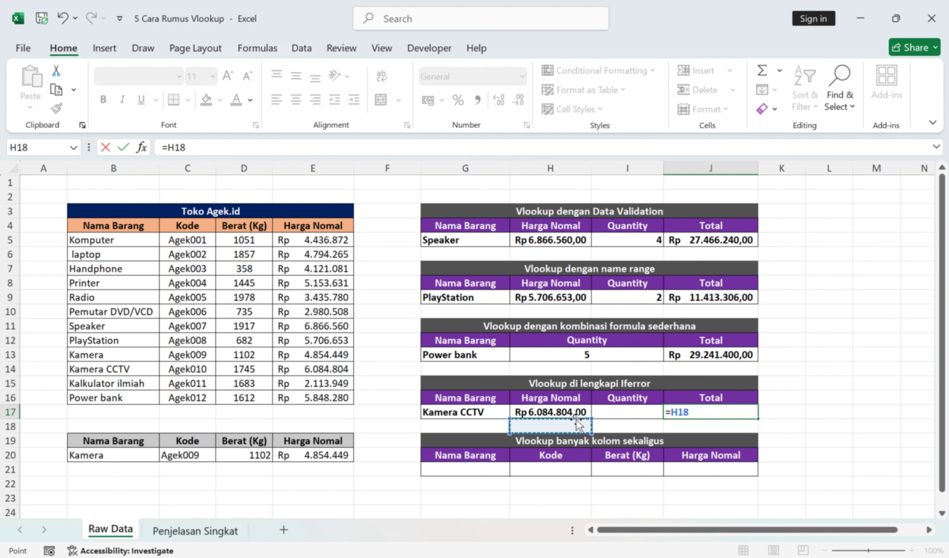
click(571, 411)
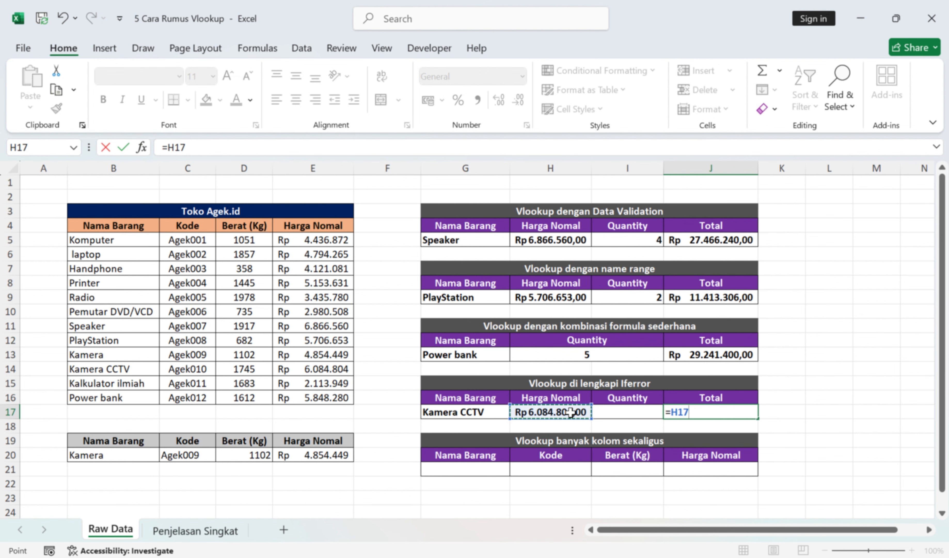
text(*)
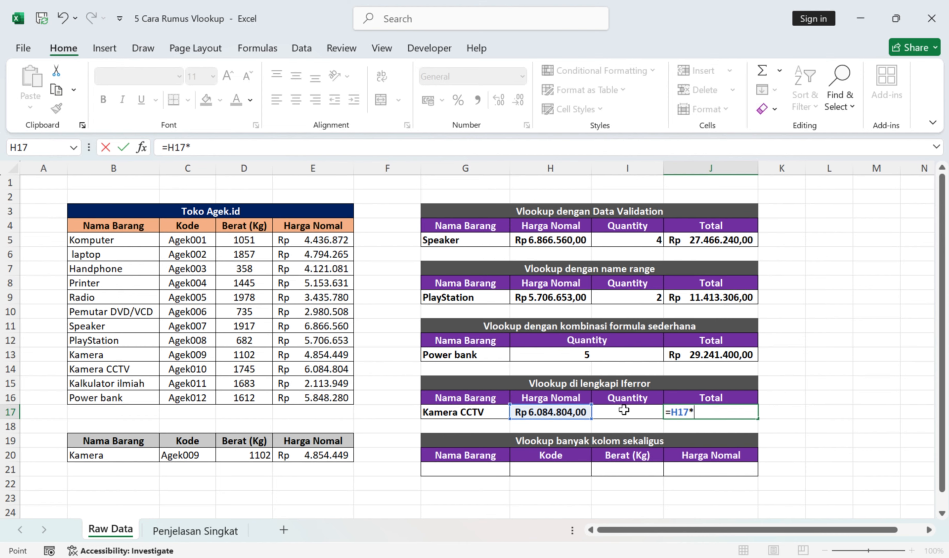
click(624, 410)
key(Return)
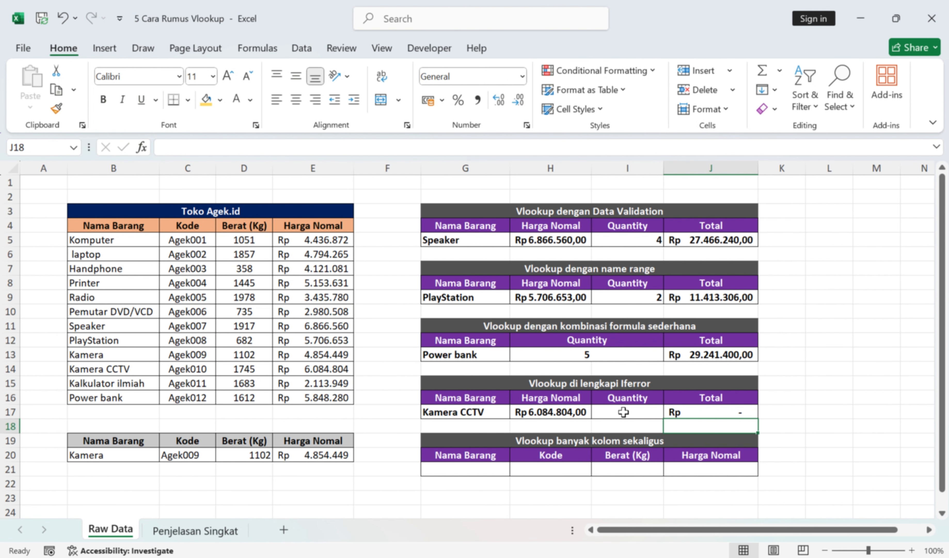
Step: Clear the chosen item name from the Nama Barang cell G17
click(475, 416)
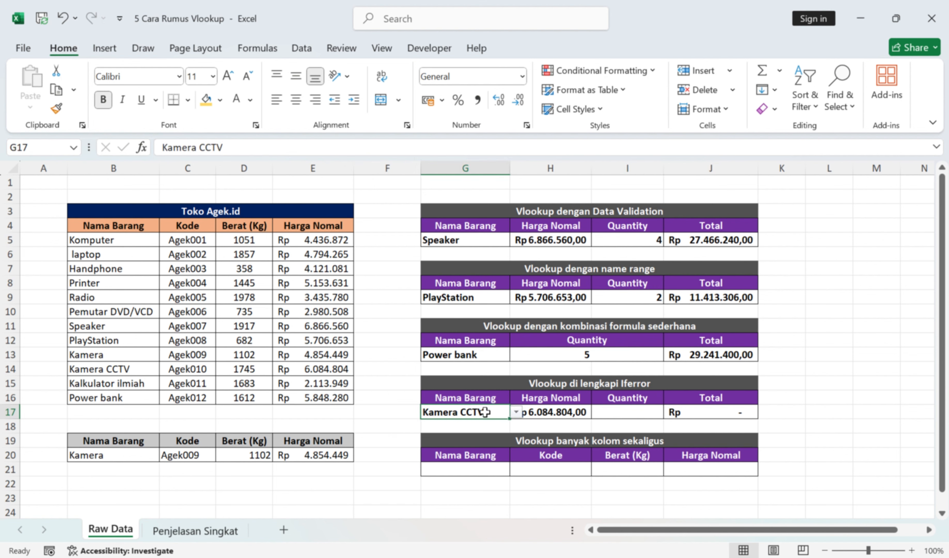
key(Delete)
click(393, 383)
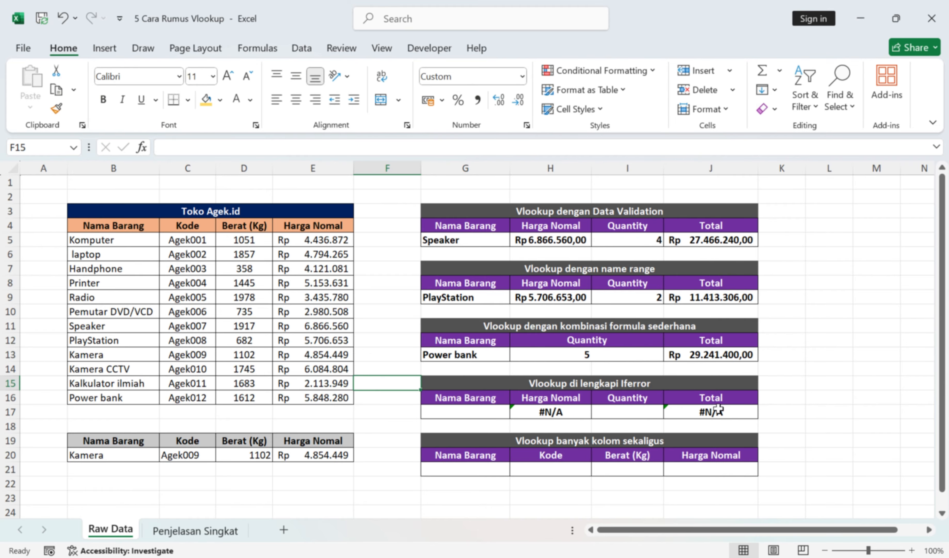
Step: Try to enter the unlisted item age in the Nama Barang dropdown cell G17
click(475, 412)
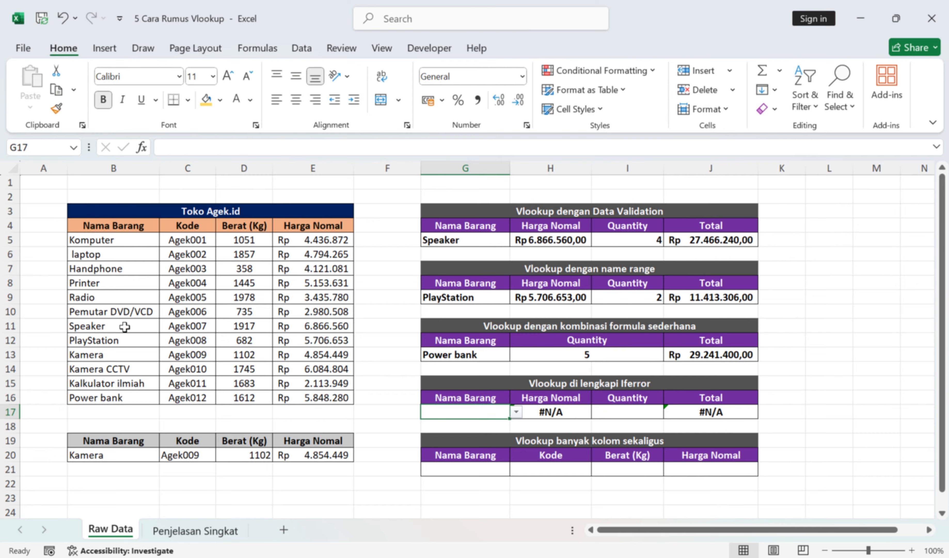
text(ag)
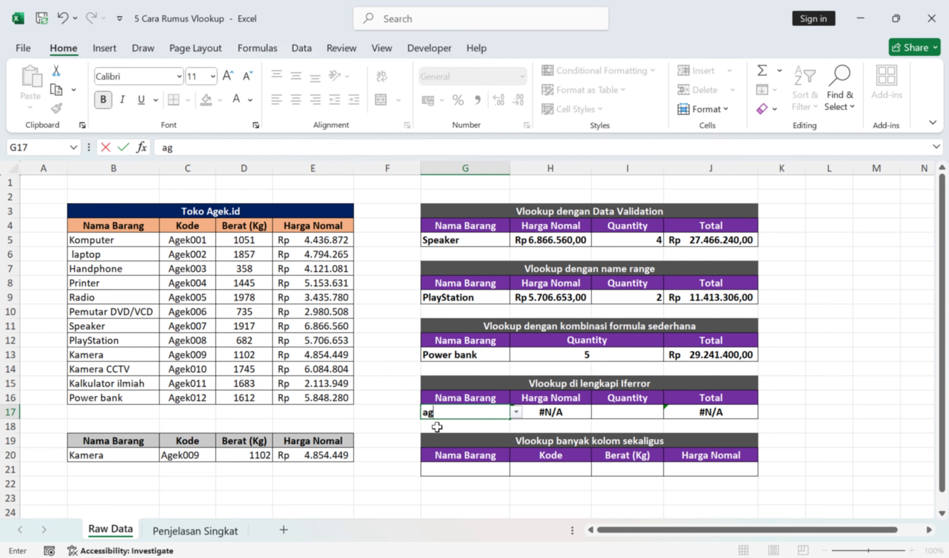
text(e)
key(Return)
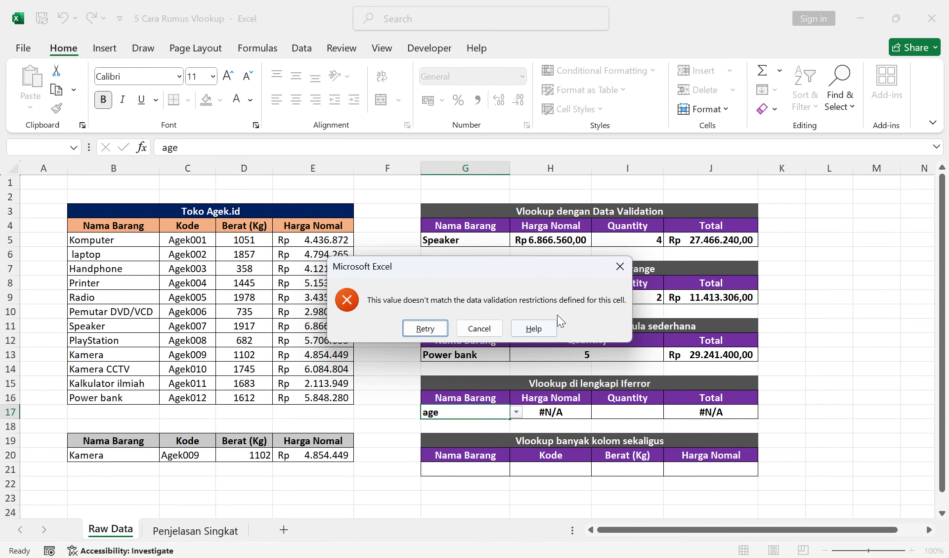
click(619, 266)
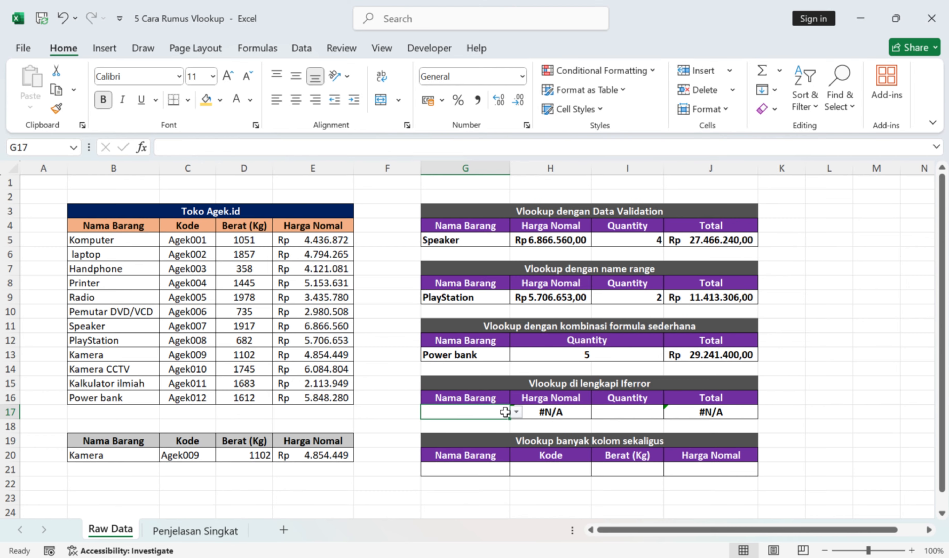
Step: Remove the dropdown from G17 by copying the blank Nama Barang cell G21 over it
click(516, 412)
click(494, 411)
click(387, 498)
key(ctrl+c)
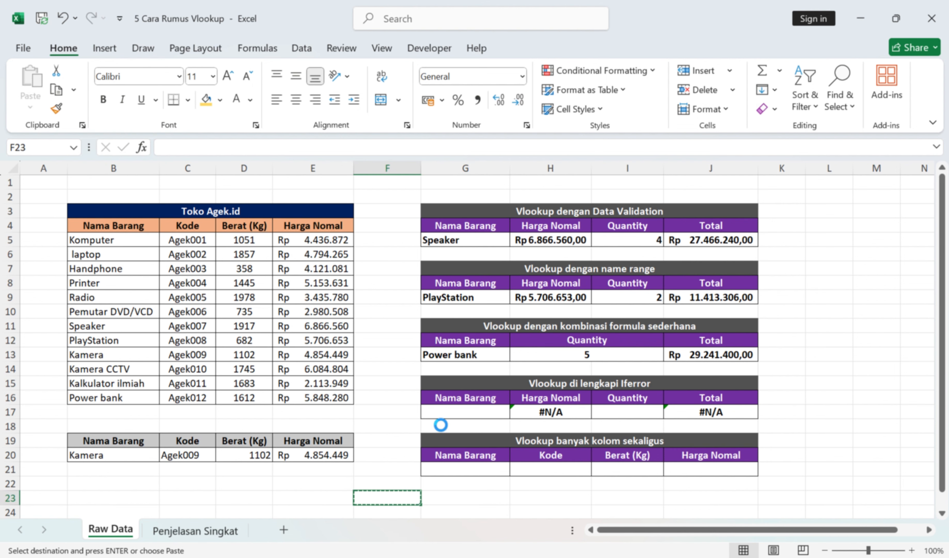
click(457, 470)
key(ctrl+c)
click(483, 410)
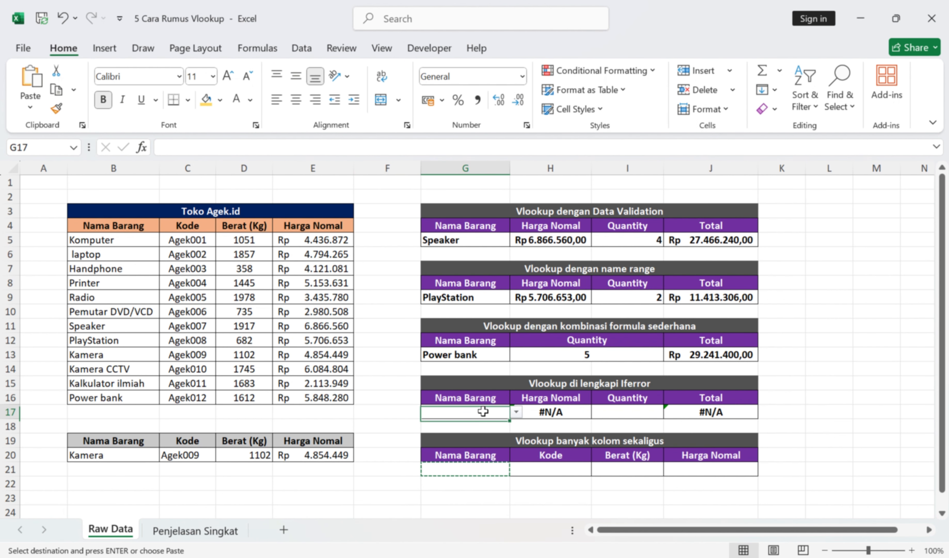
key(ctrl+v)
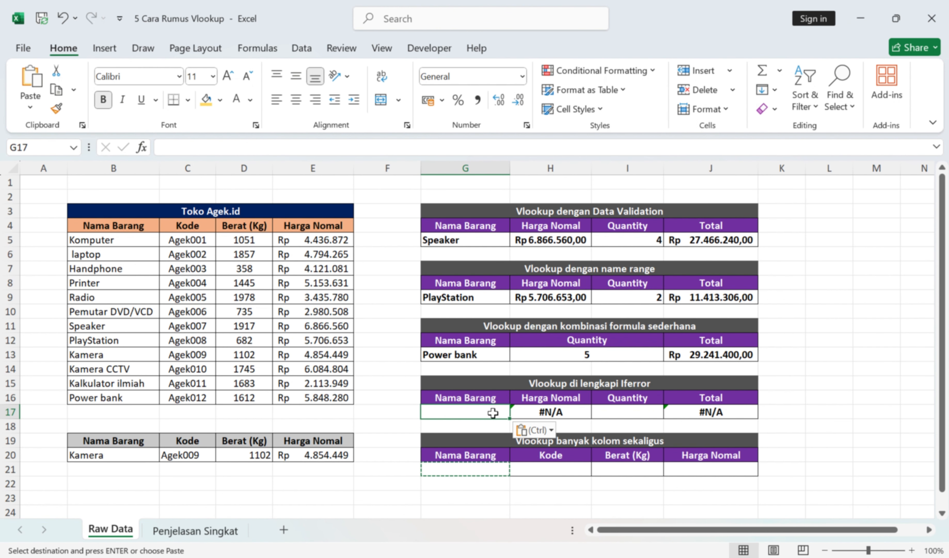
Step: Enter Buku as the Nama Barang in G17
text(age)
key(BackSpace)
key(BackSpace)
key(BackSpace)
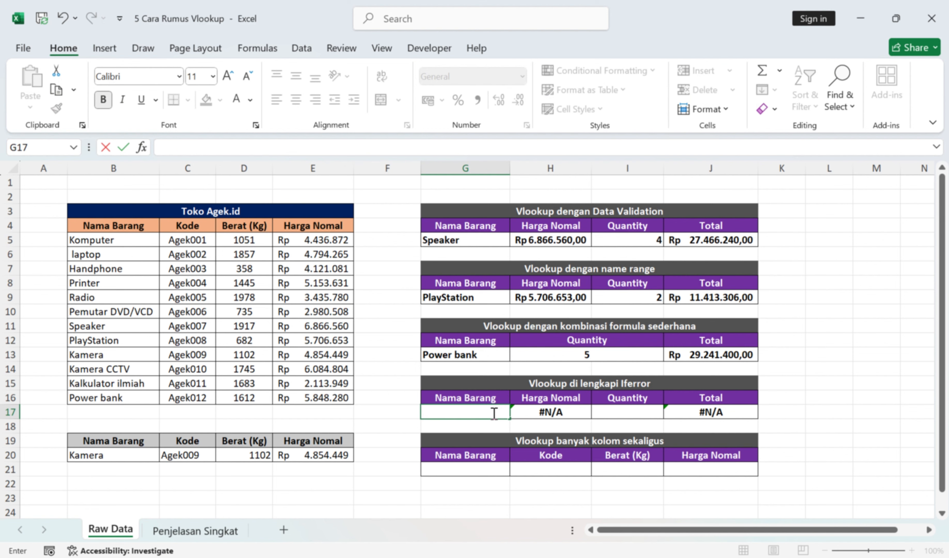
text(Buku)
key(Return)
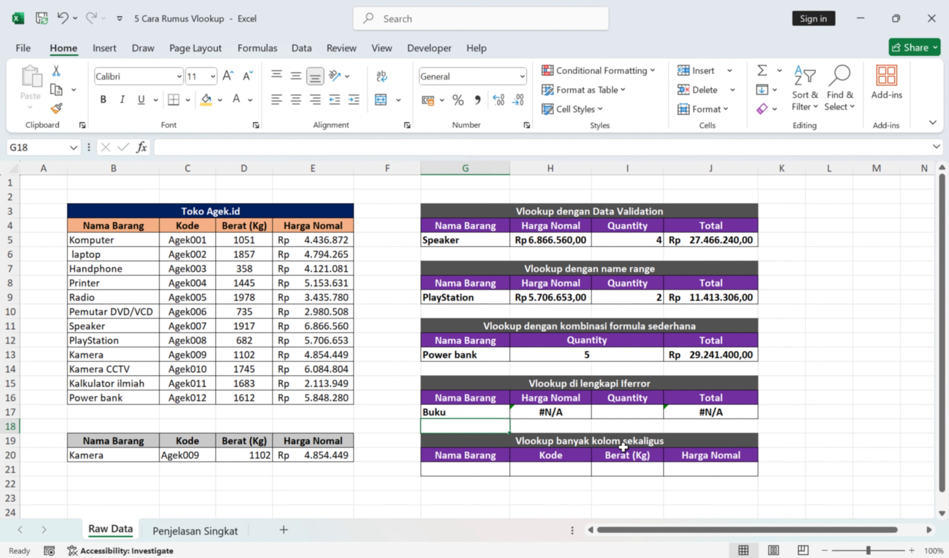
Step: Inspect the VLOOKUP formula behind the Harga Nomal in H17
click(568, 407)
double_click(569, 409)
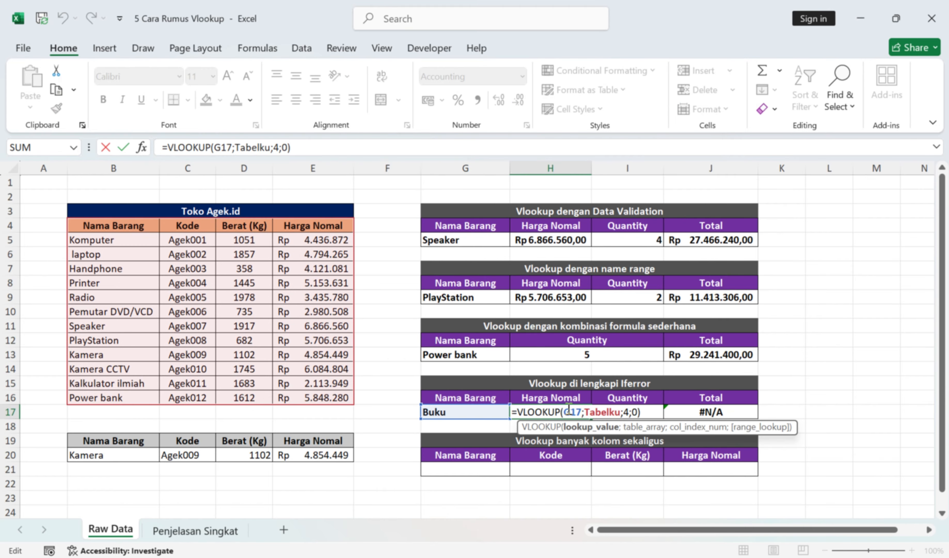
key(Return)
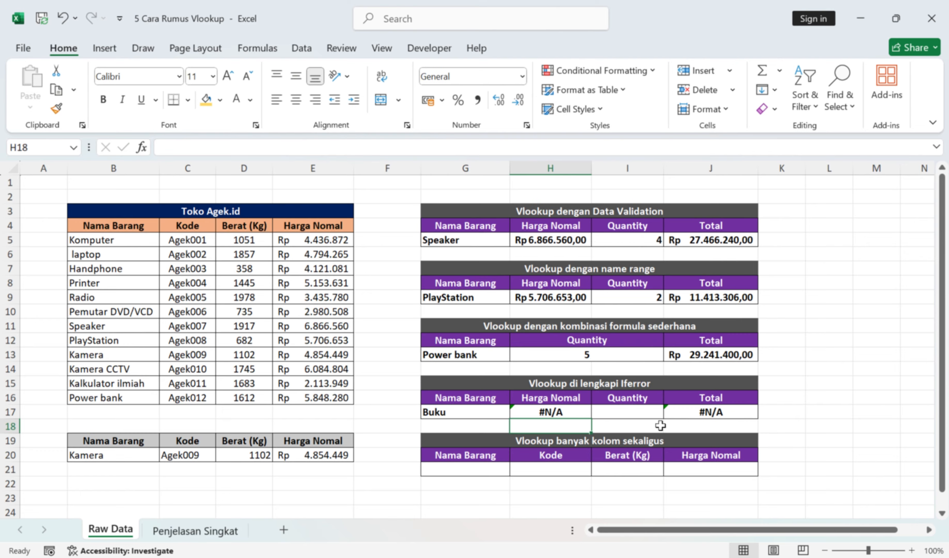
Step: Set the Quantity in I17 to 4
click(620, 411)
text(4)
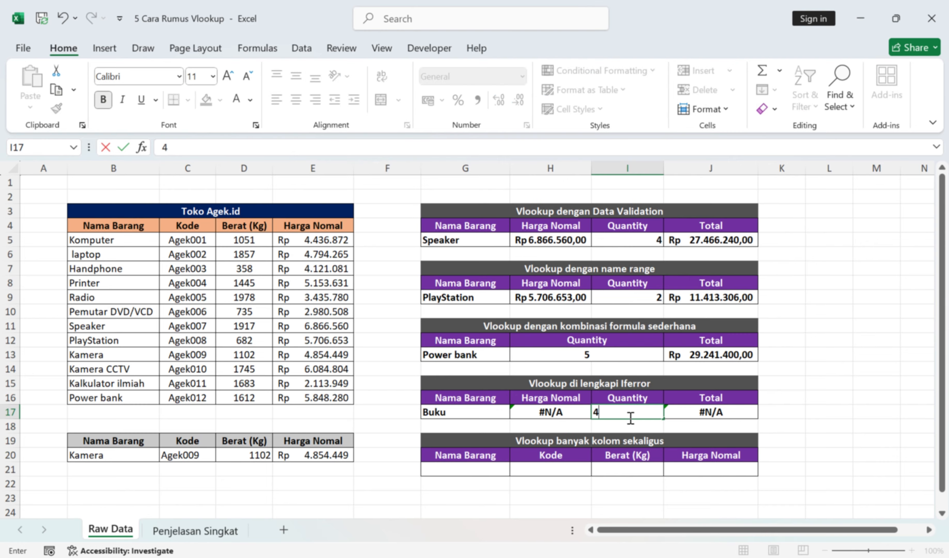
click(820, 396)
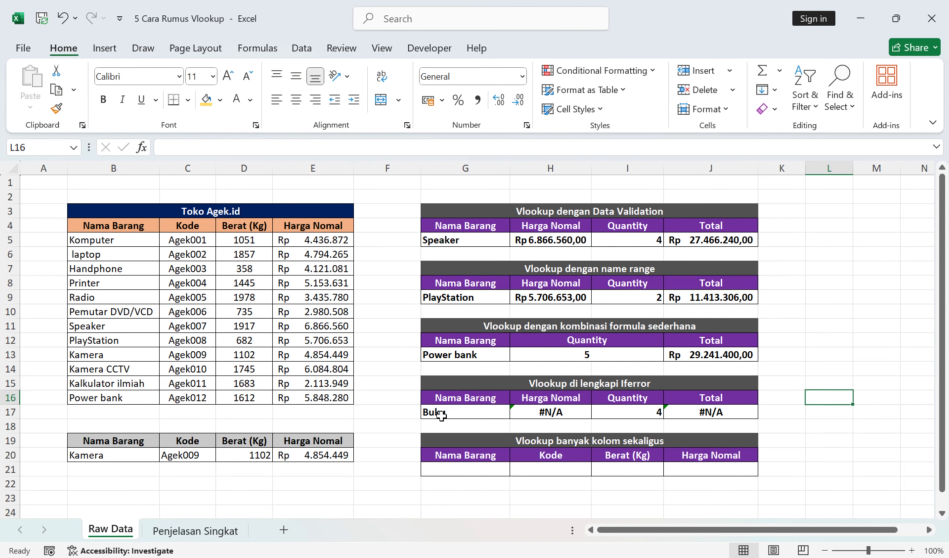
Step: Insert the IFERROR function in front of VLOOKUP in the Harga Nomal formula in H17
double_click(563, 413)
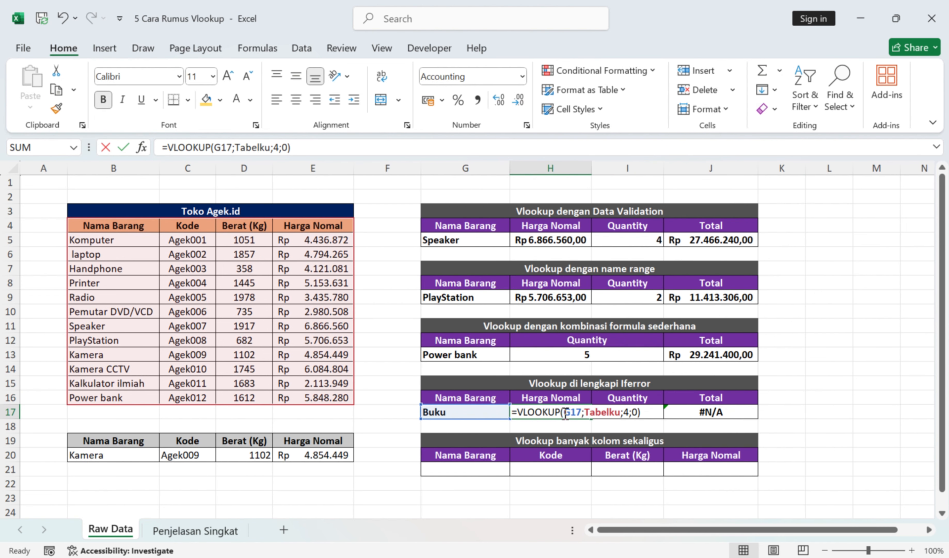
click(518, 411)
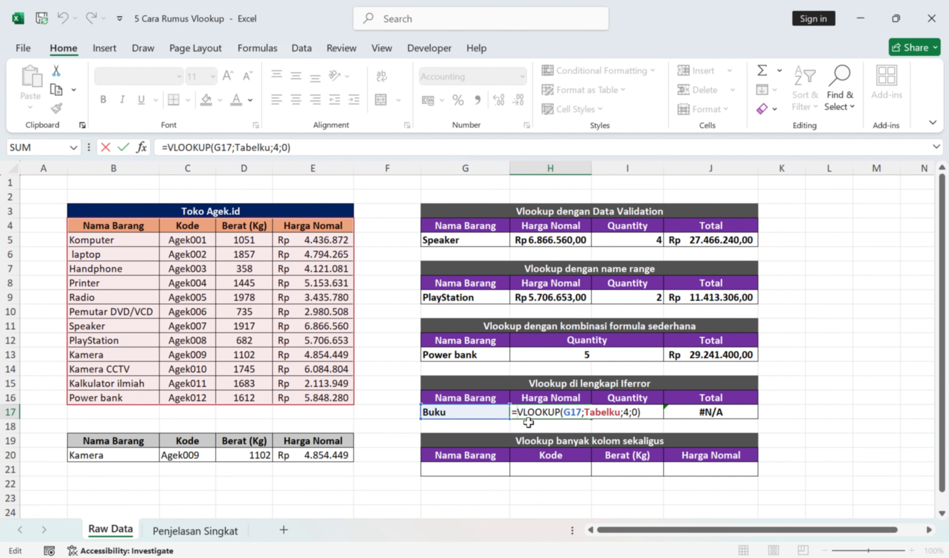
text(ief)
key(BackSpace)
key(BackSpace)
key(BackSpace)
text(I)
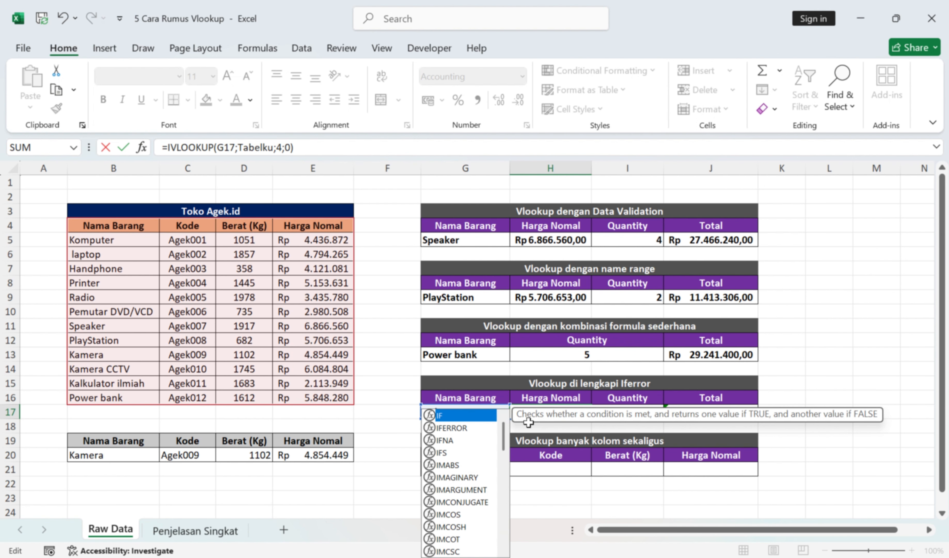
text(f)
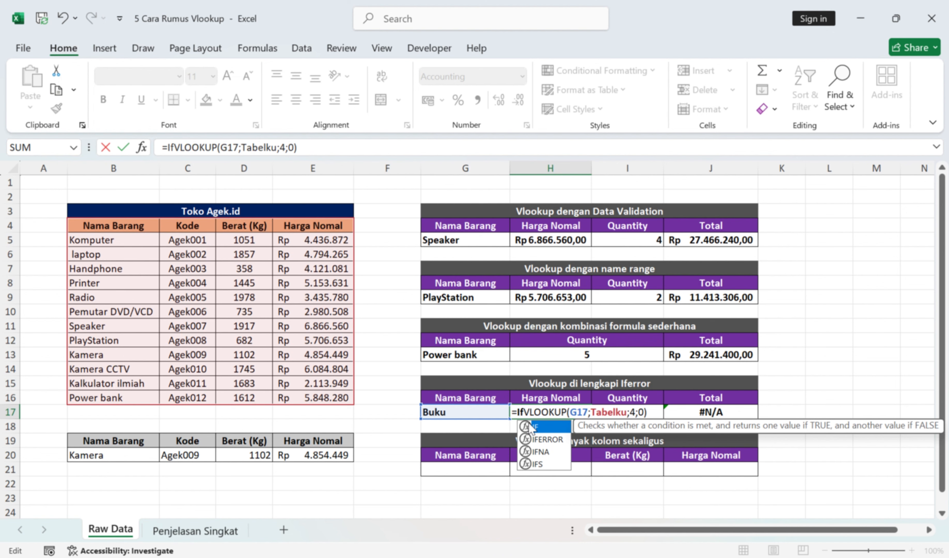
double_click(546, 438)
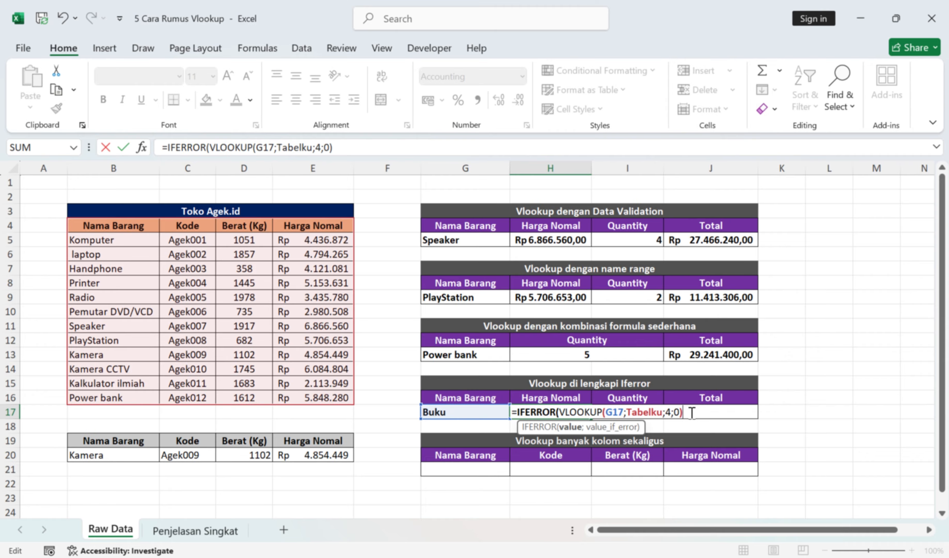
Step: Complete the H17 formula as =IFERROR(VLOOKUP(G17;Tabelku;4;0);"Data tidak di temukan")
text(;)
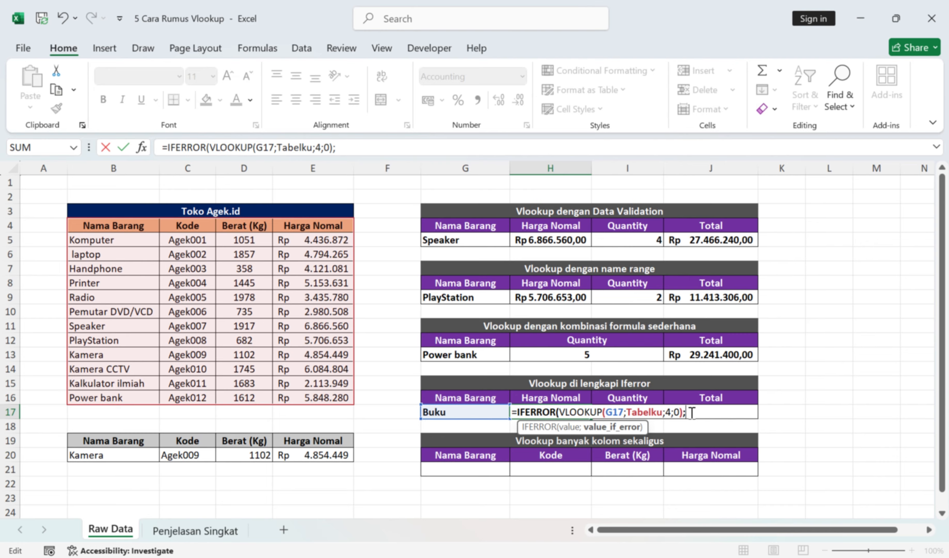
text("Data t)
text(ida)
key(BackSpace)
key(BackSpace)
key(BackSpace)
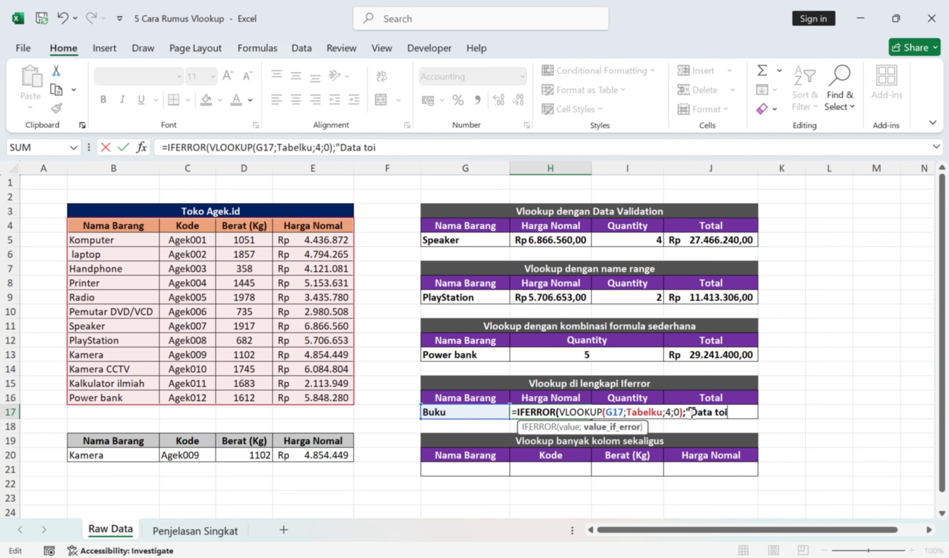
text(idak di temukan)
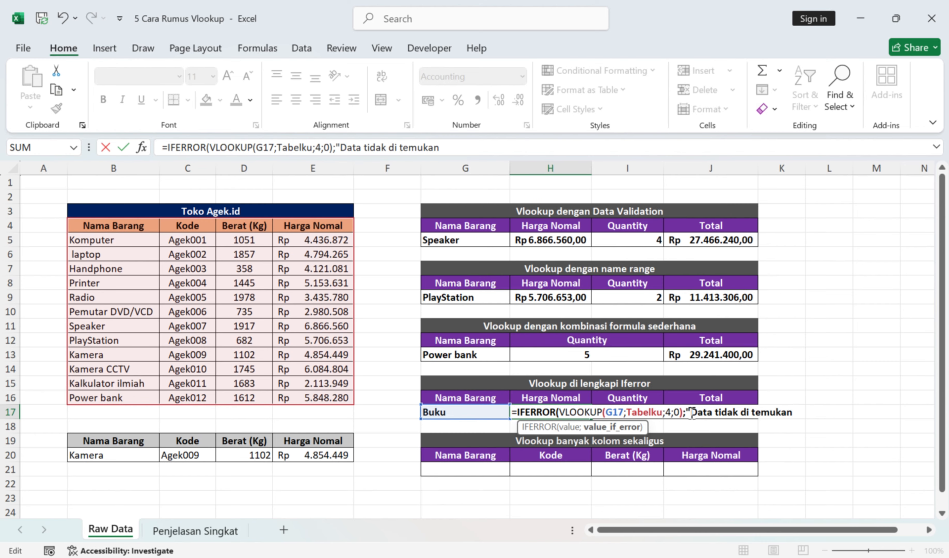
text("))
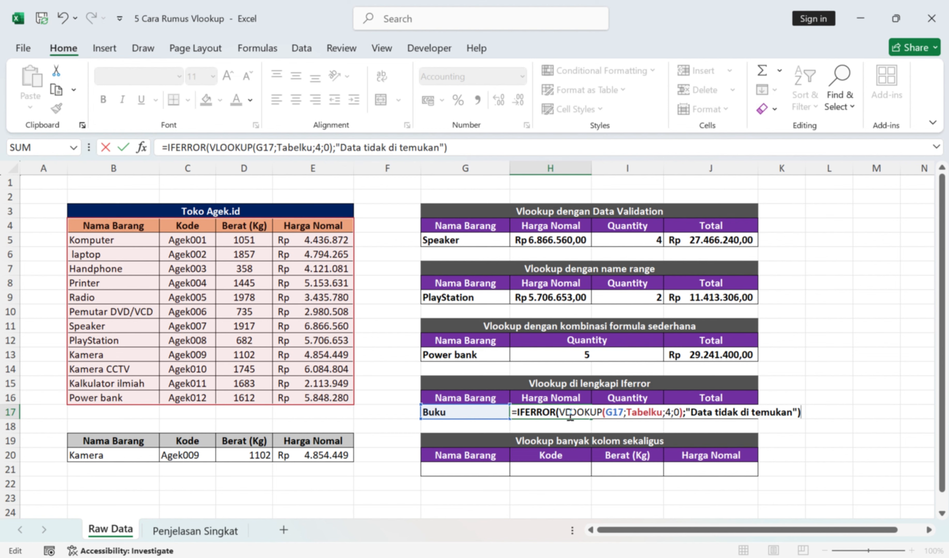
key(Return)
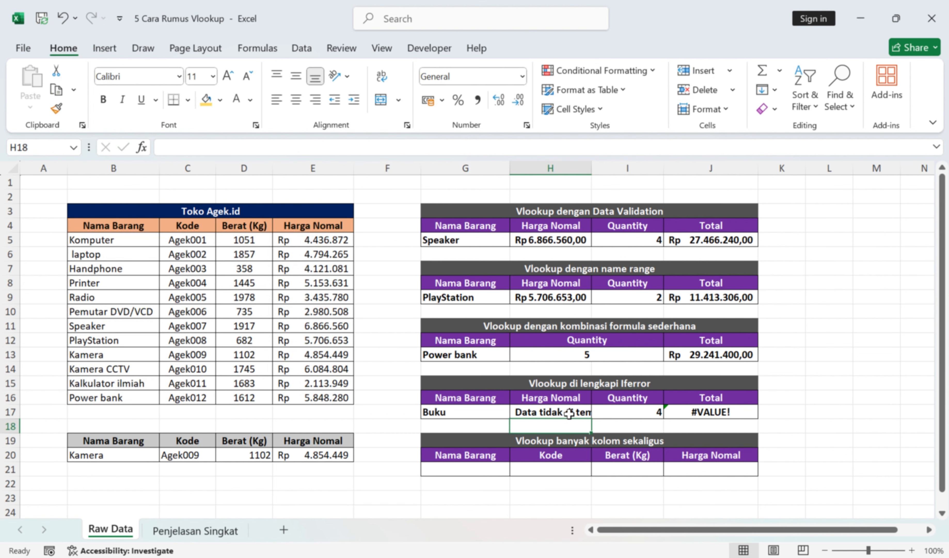
Step: Bracket the H17*I17 product in the Total formula in J17 and insert the IFERROR function in front of it
click(567, 412)
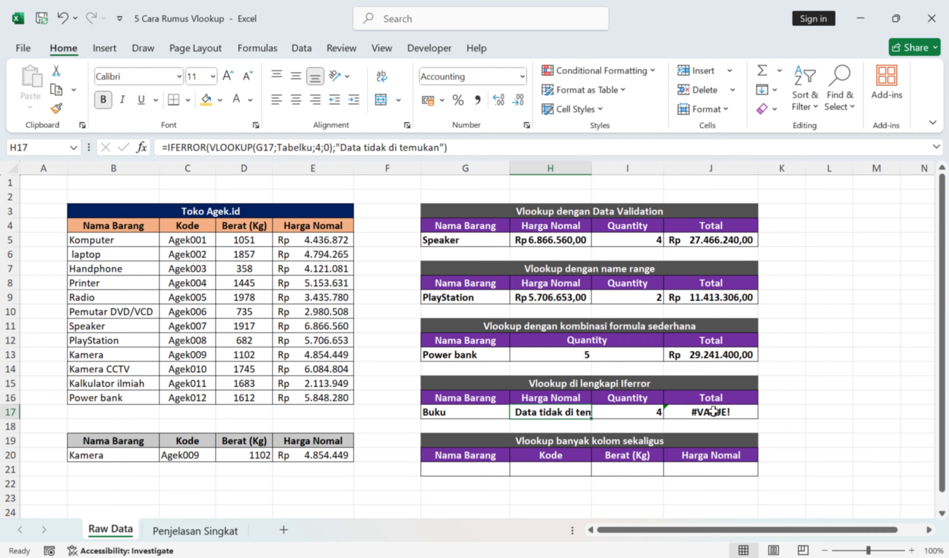
click(693, 410)
double_click(674, 412)
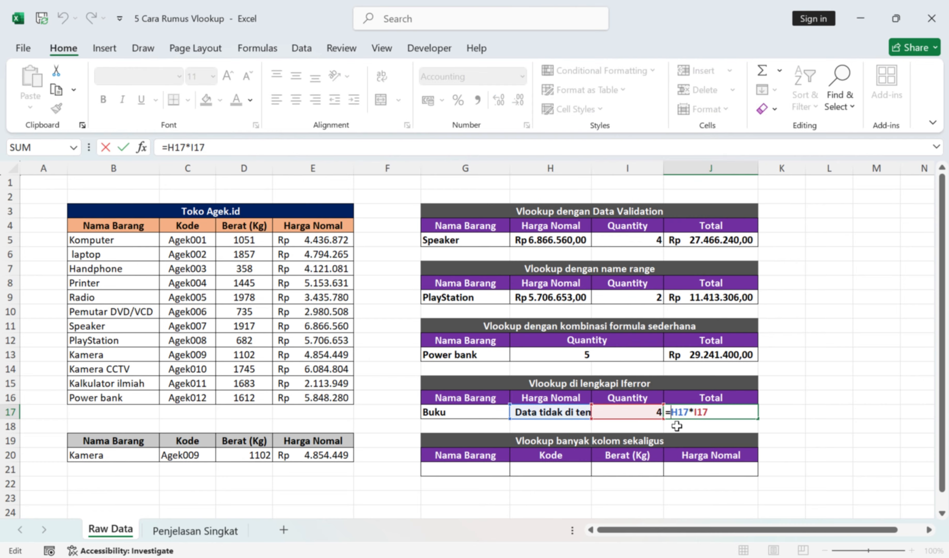
text(()
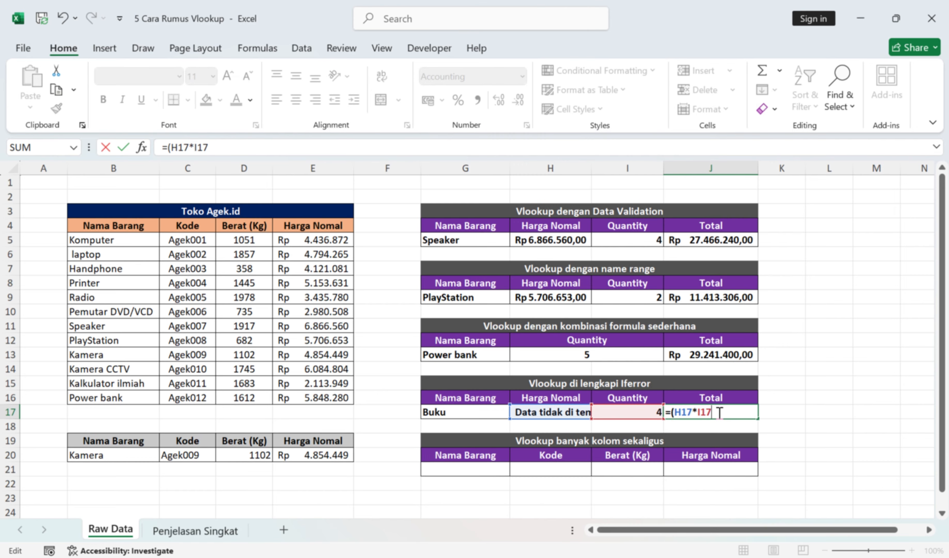
text())
text(IFERROR)
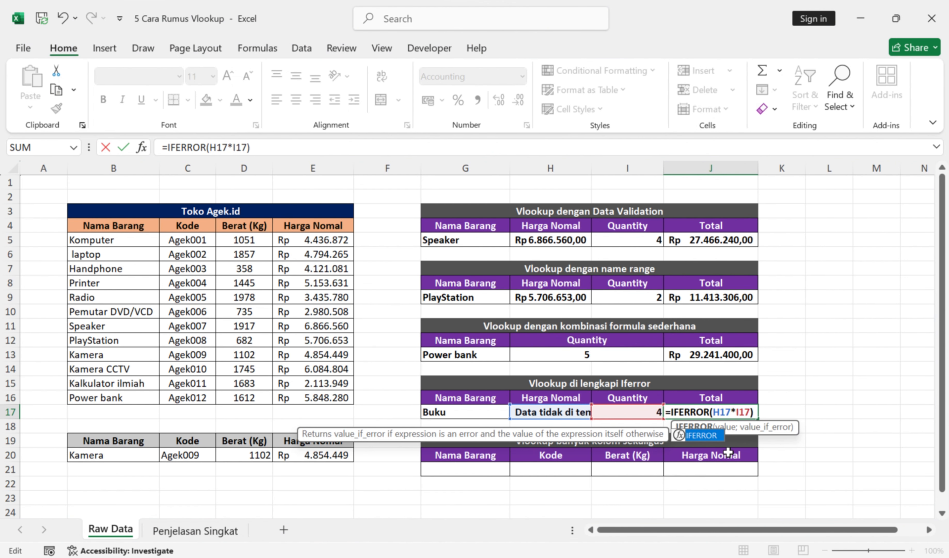
text(()
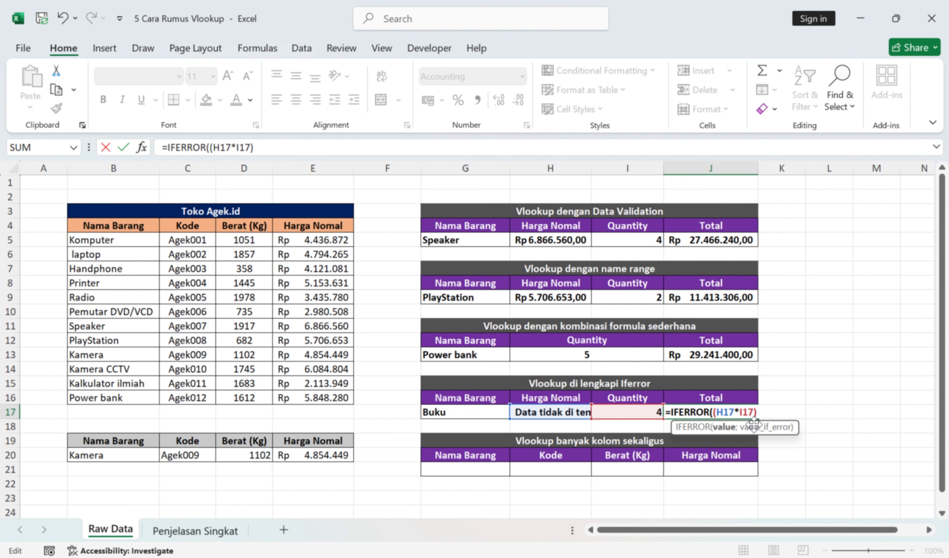
Step: Complete the J17 formula with "Data tidak ada" as the value_if_error argument
text(;)
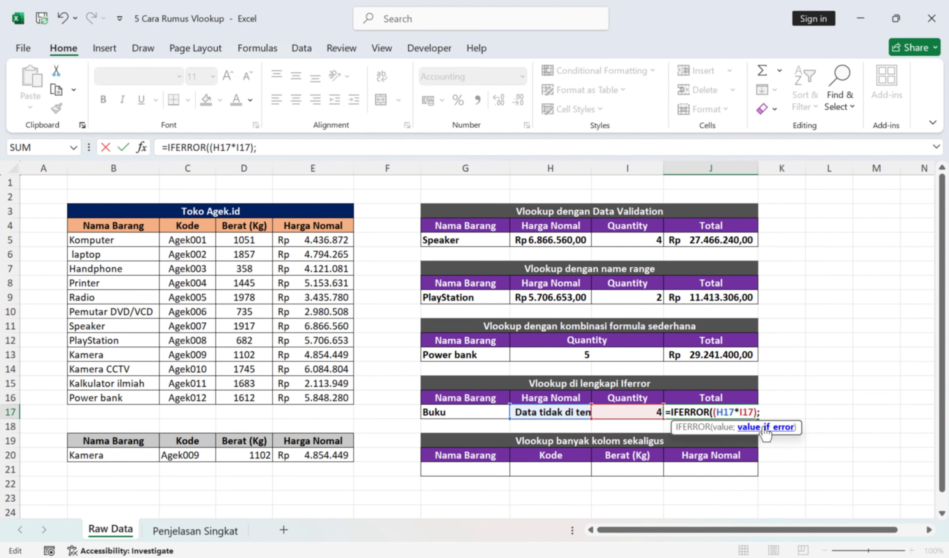
text("Data tidak )
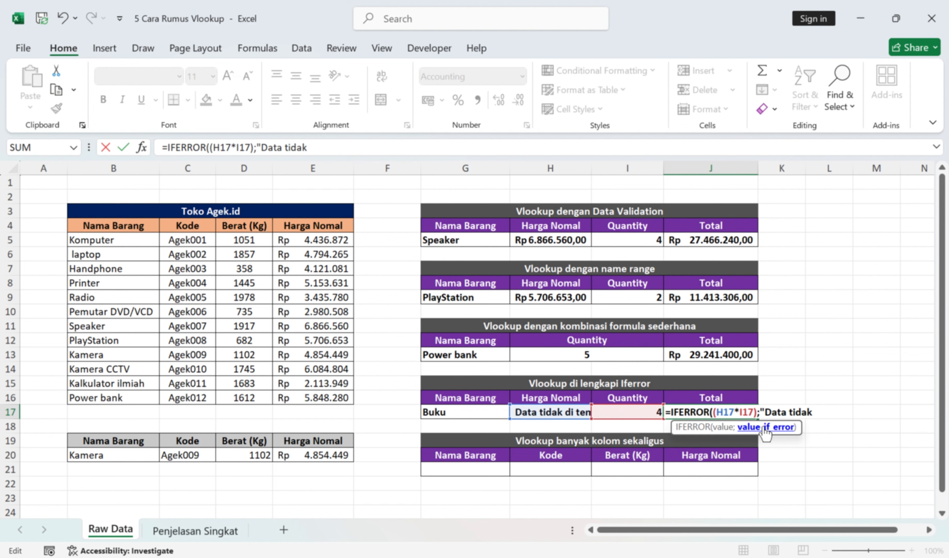
text(ada)
key(Return)
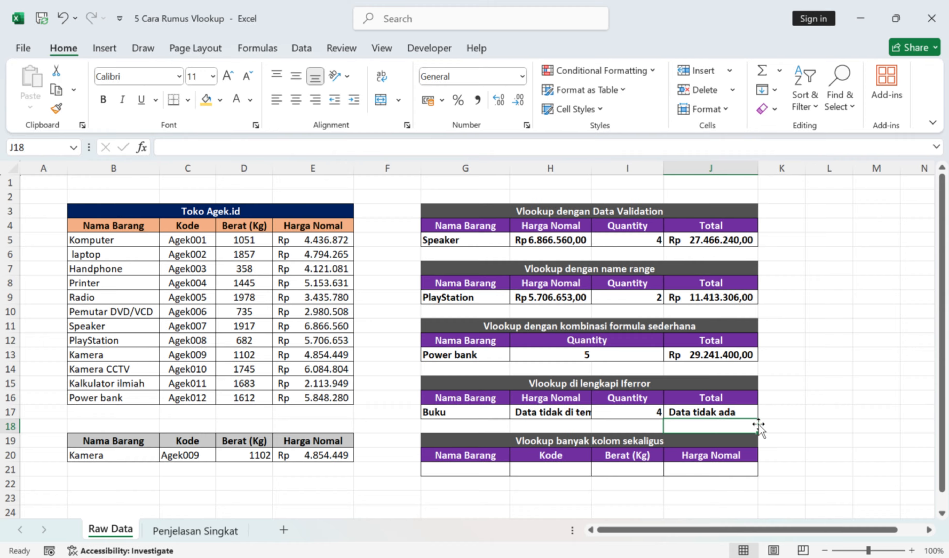
Step: Set the Nama Barang in G17 to Speaker and inspect the IFERROR formula in H17
click(460, 412)
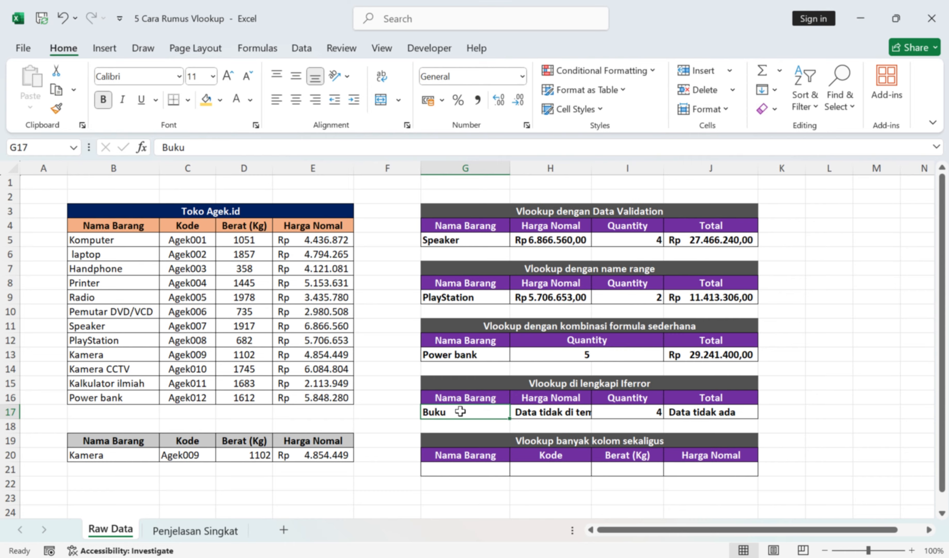
text(Spe)
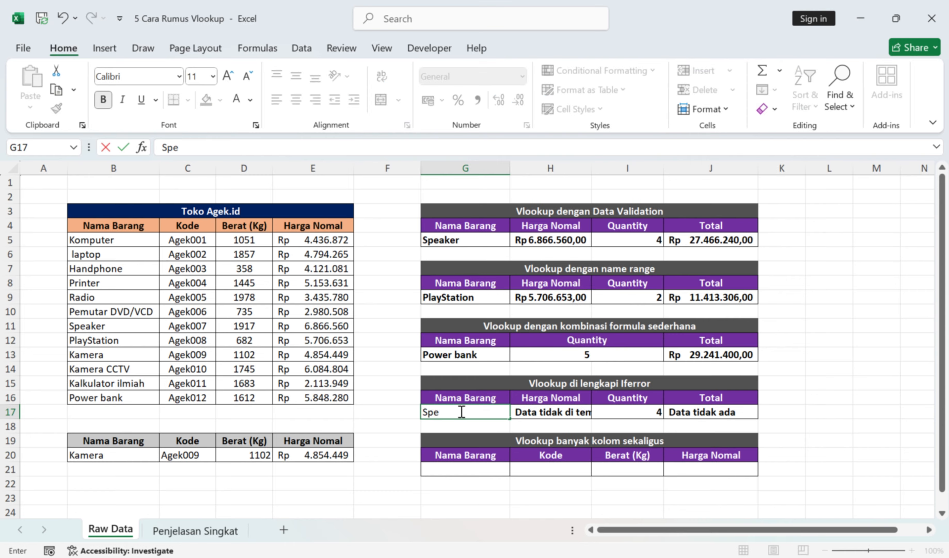
text(aker)
key(Return)
key(Return)
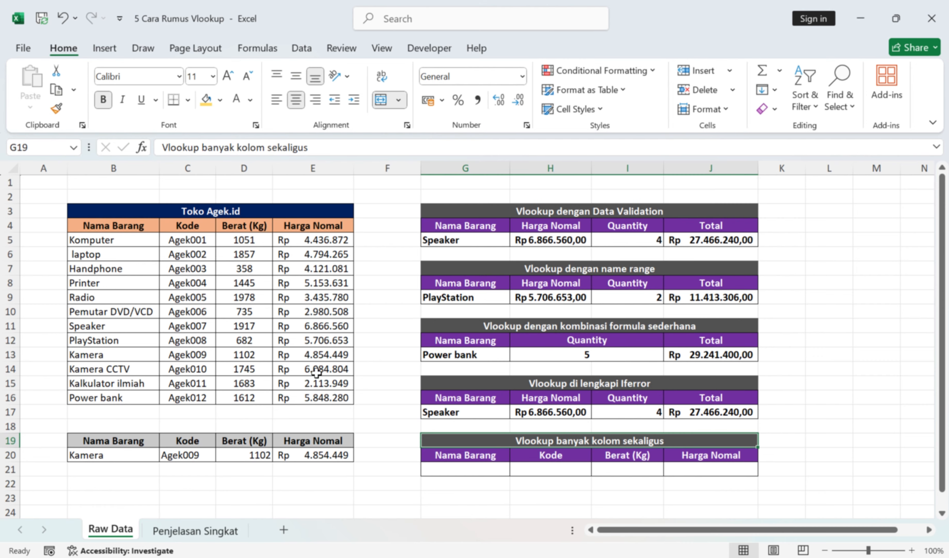
double_click(555, 412)
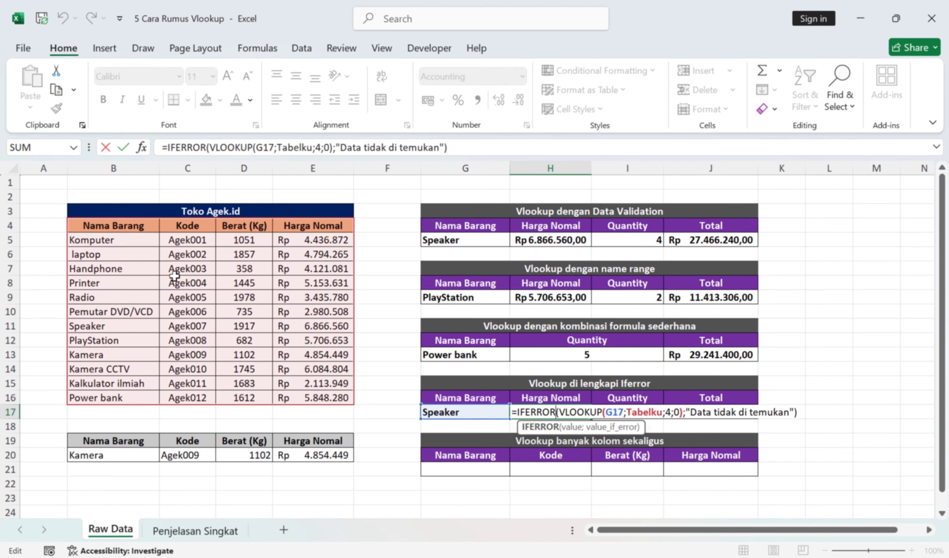
key(Return)
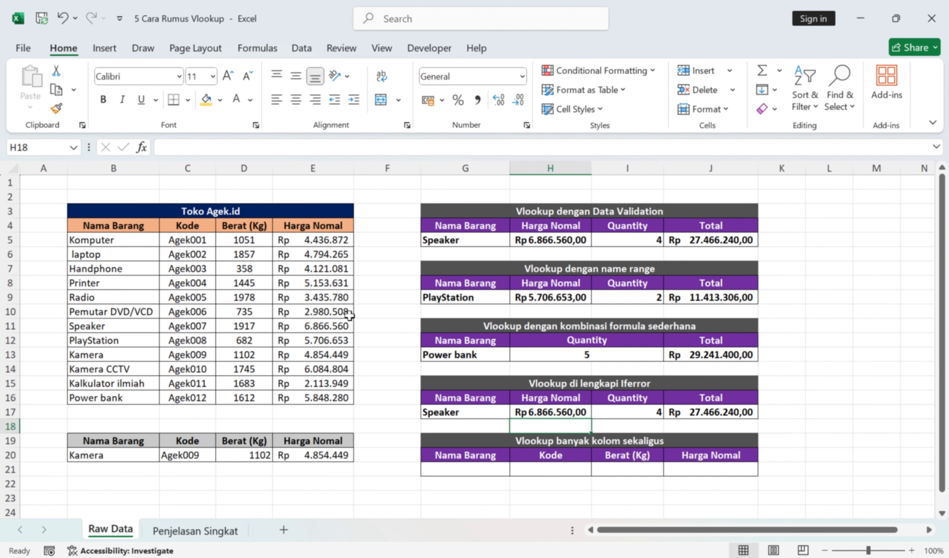
Step: Try buku as the Nama Barang in G17 and undo the entry
click(437, 412)
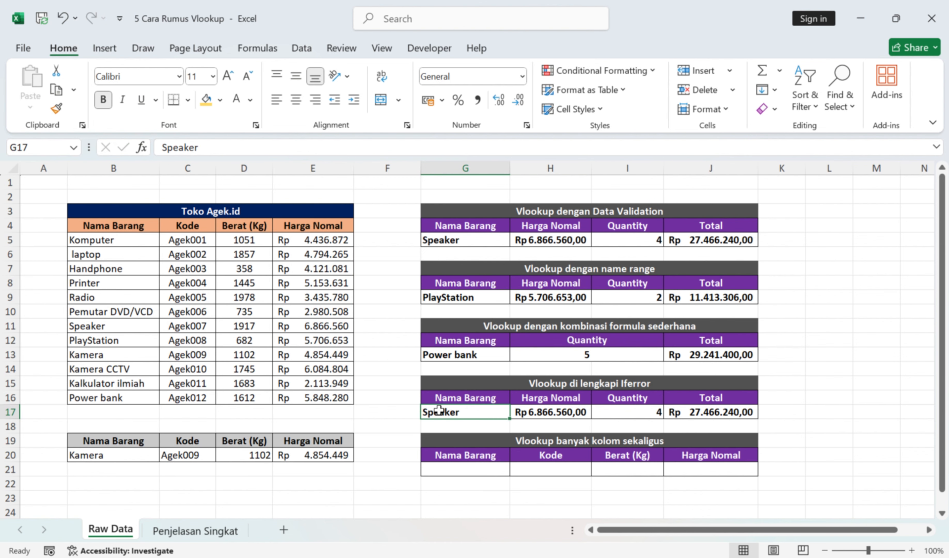
text(buku)
key(Return)
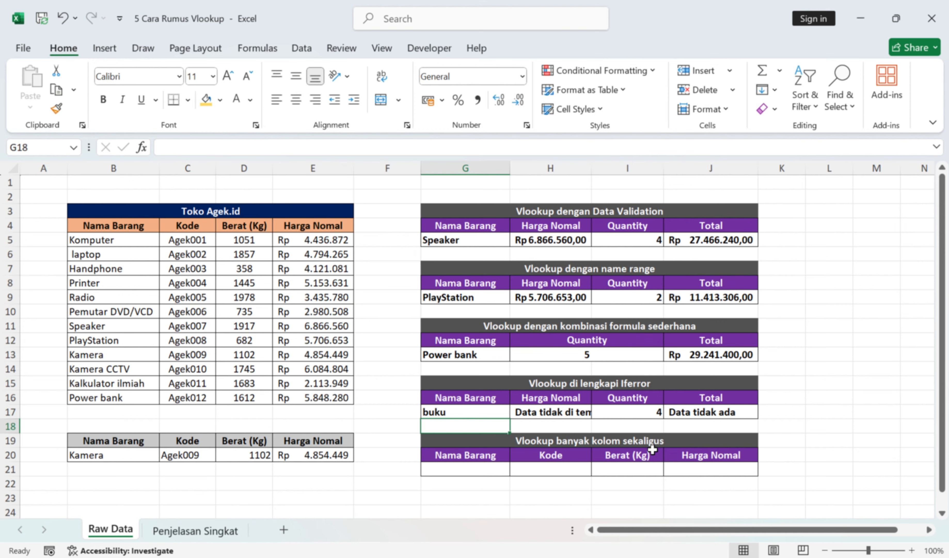
key(ctrl+z)
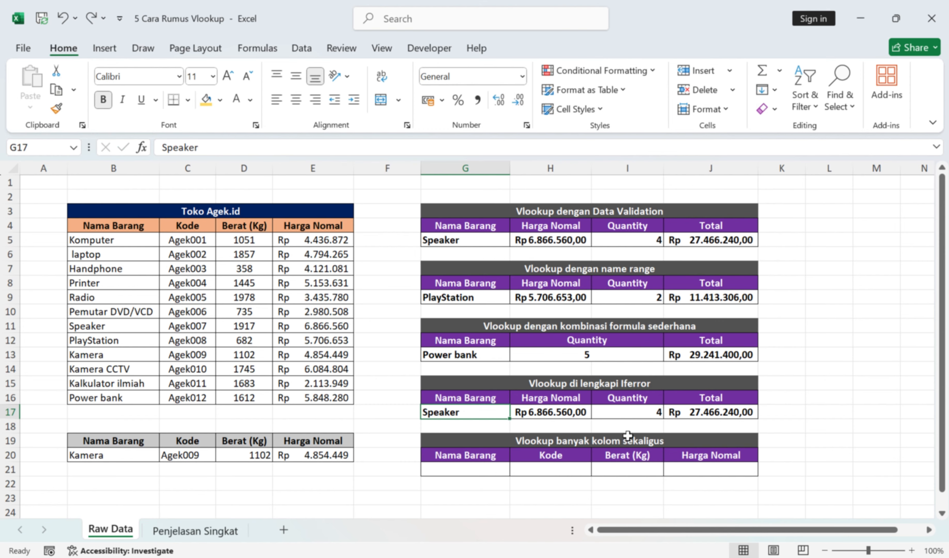
Step: Set the Nama Barang in G17 of the IFERROR table to Buku, with a capital B
click(797, 356)
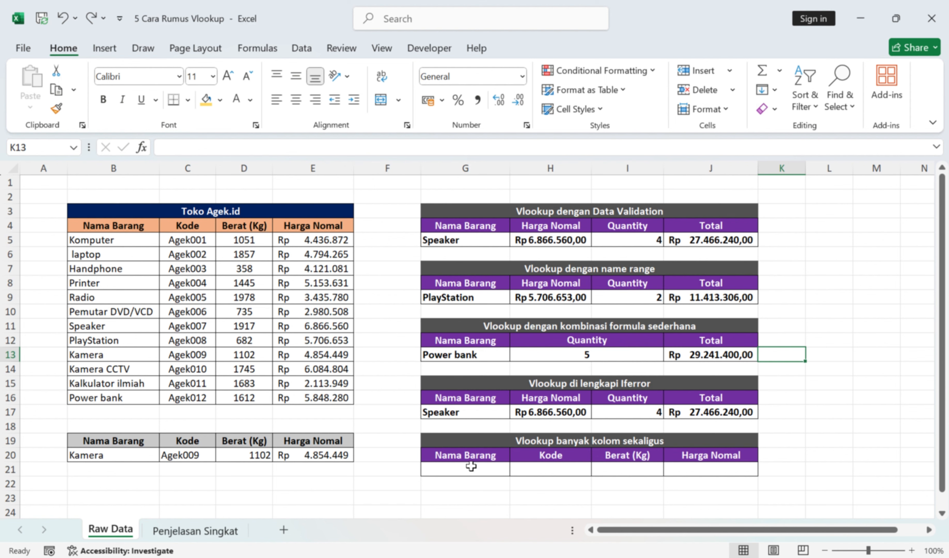
click(477, 413)
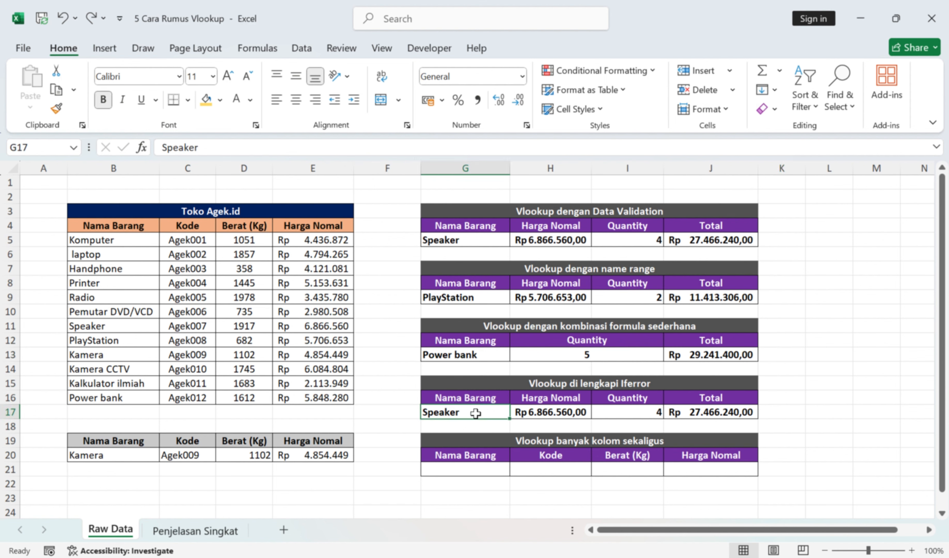
text(buku)
key(ctrl+Return)
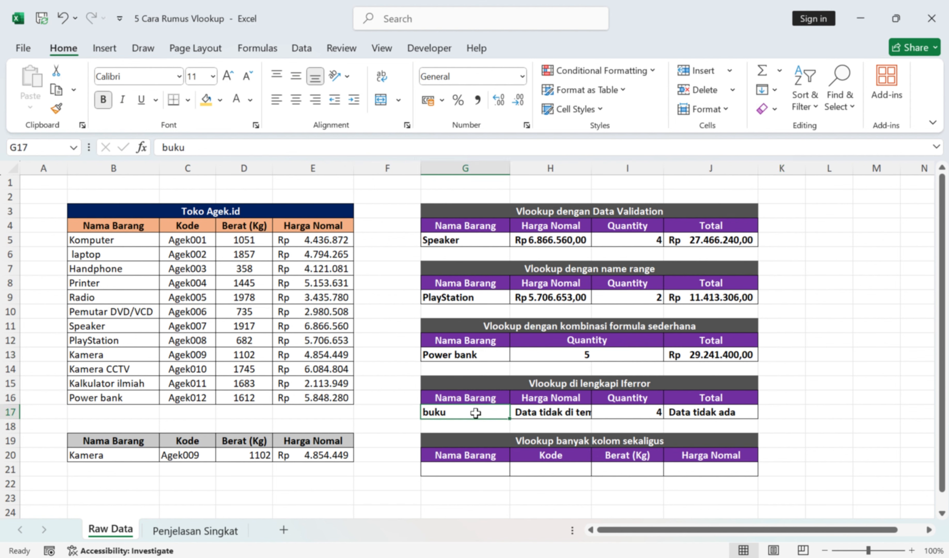
text(Buku)
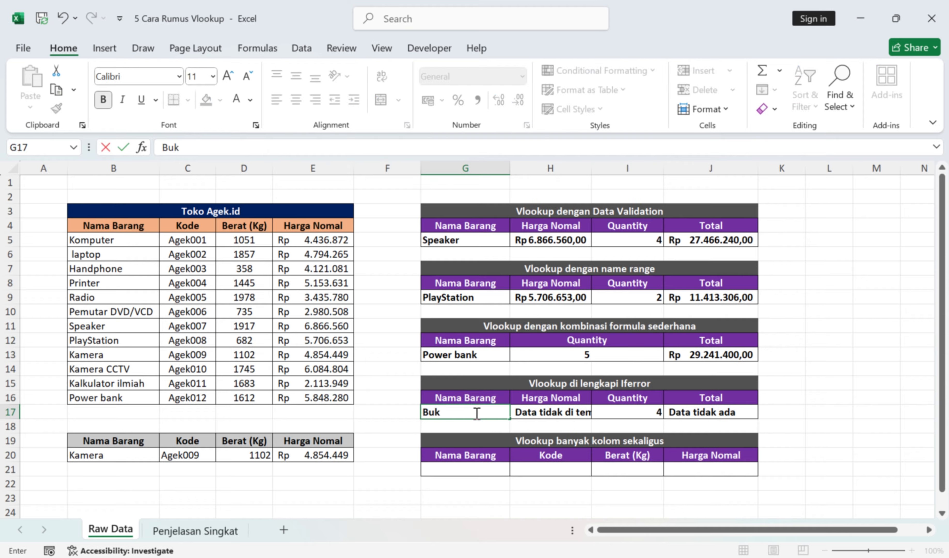
key(Return)
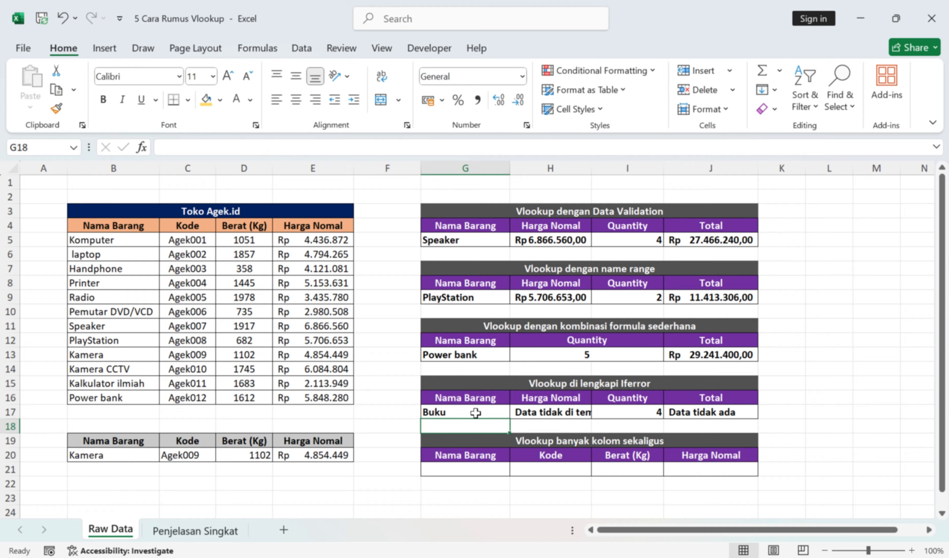
Step: Copy the Nama Barang dropdown cell G13 to G21 and choose Kamera CCTV from its list
click(465, 467)
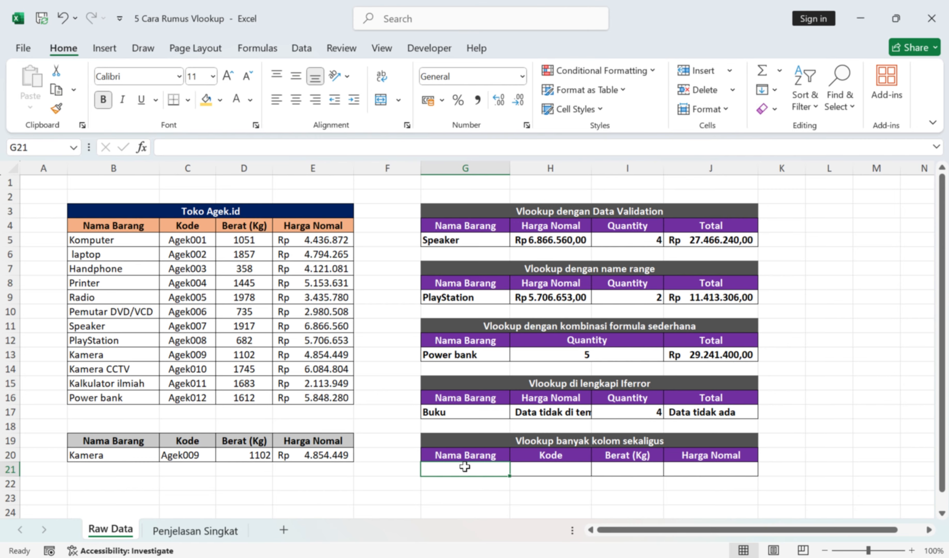
click(466, 356)
key(ctrl+c)
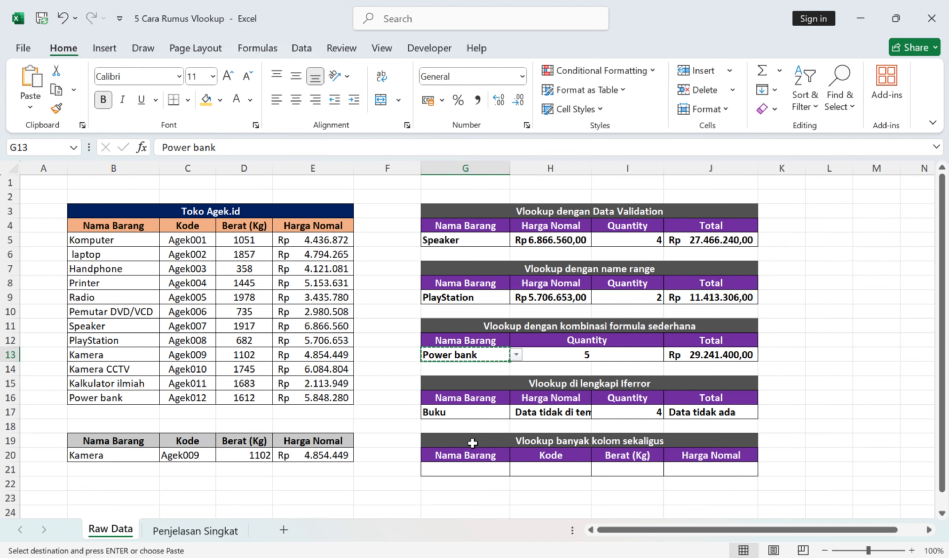
click(467, 477)
click(466, 468)
key(ctrl+v)
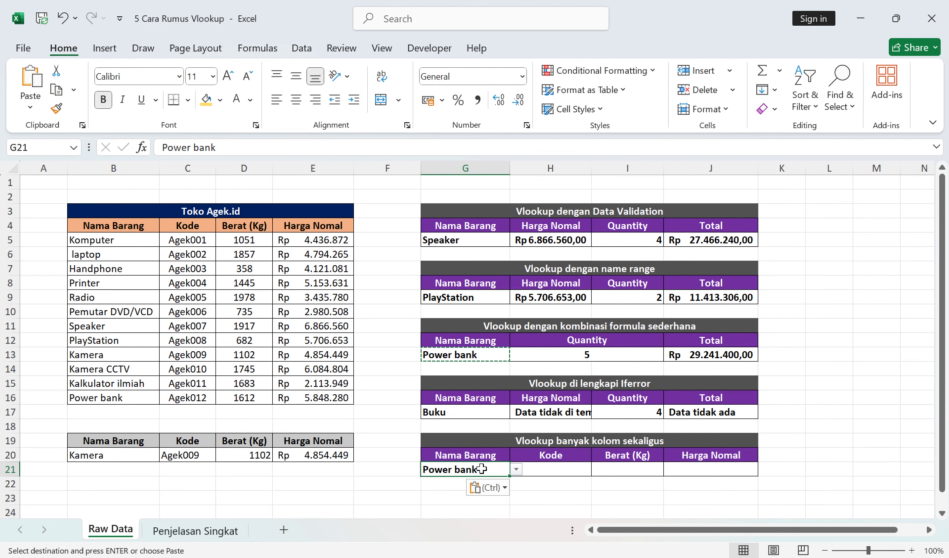
click(516, 468)
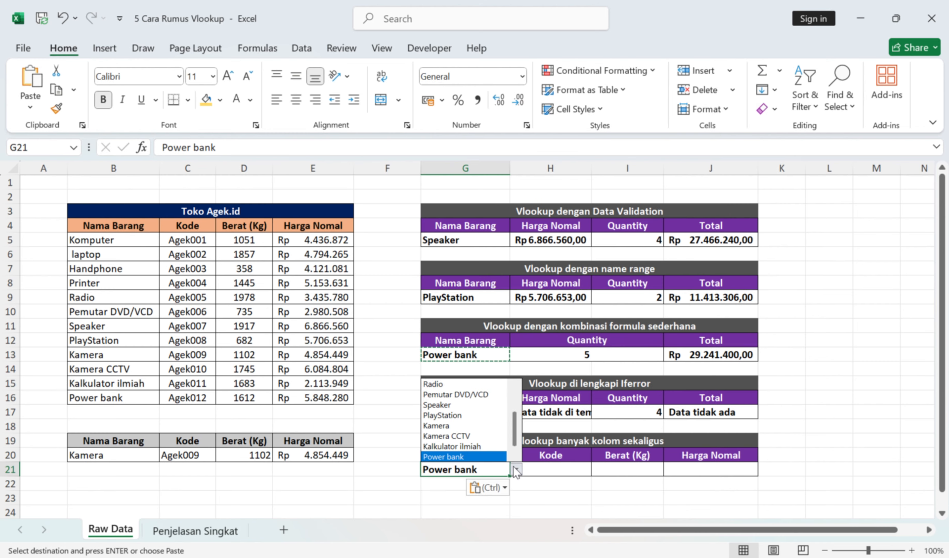
click(449, 436)
Step: Start a VLOOKUP formula in the Kode cell H21 with G21 as lookup value and Tabelku as table array
click(541, 471)
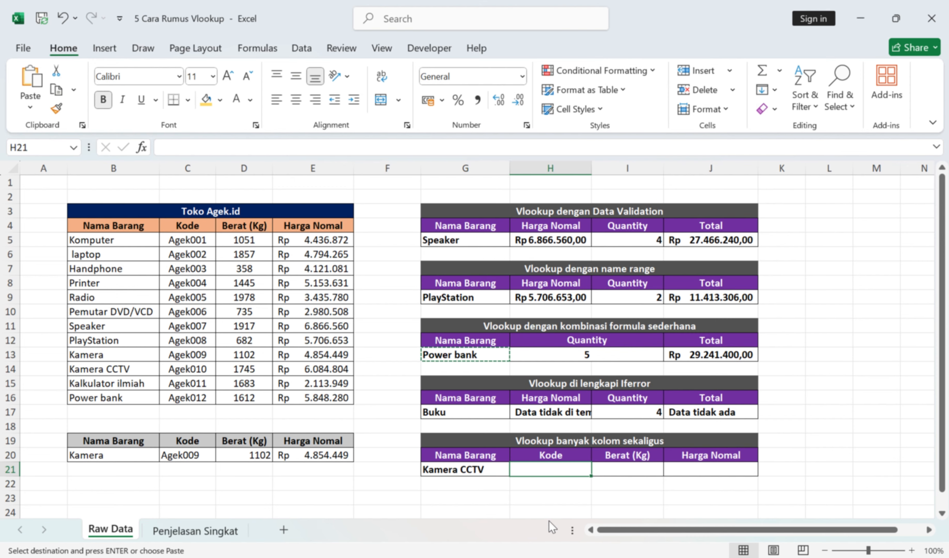
text(=)
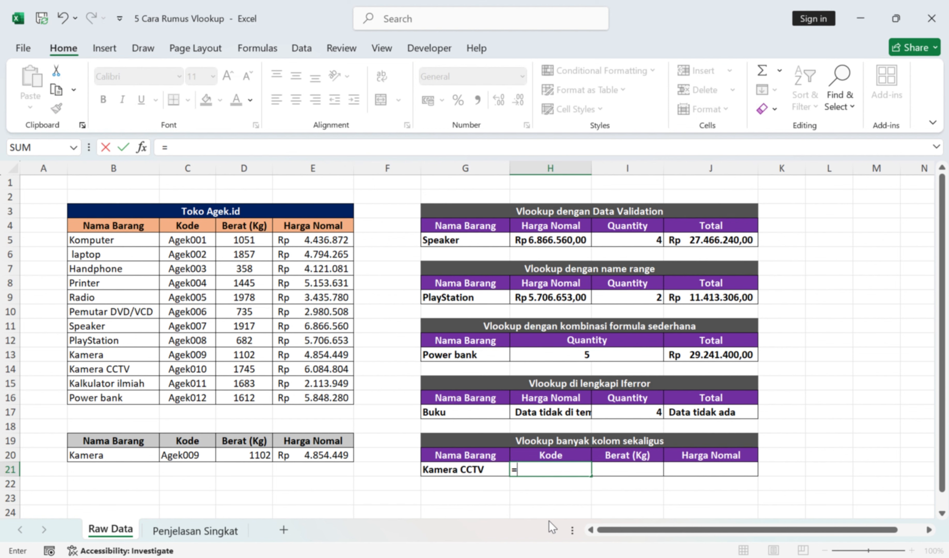
text(vlo)
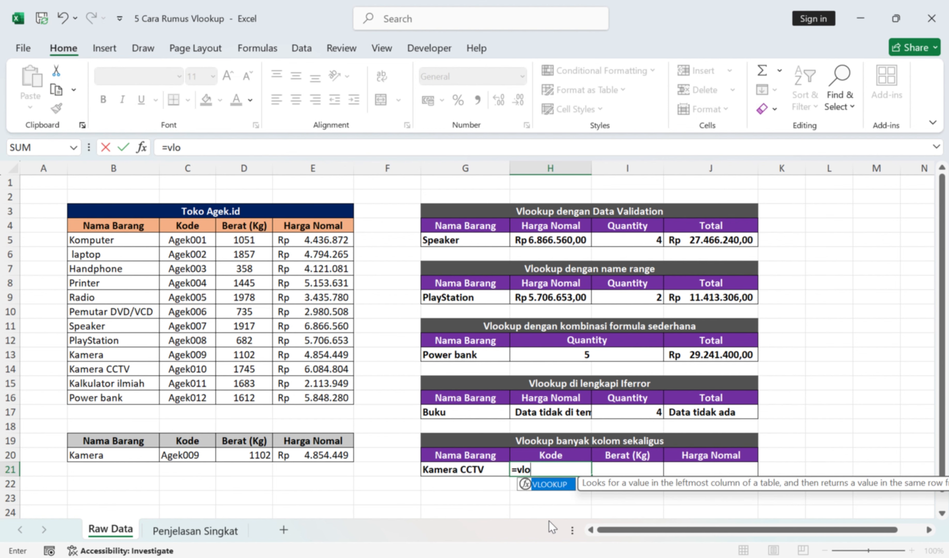
double_click(557, 485)
click(475, 469)
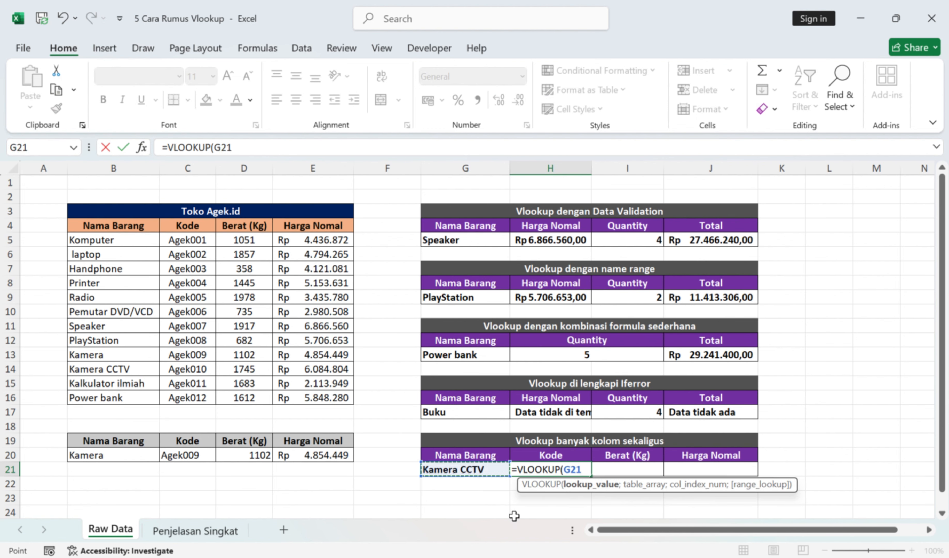
text(;)
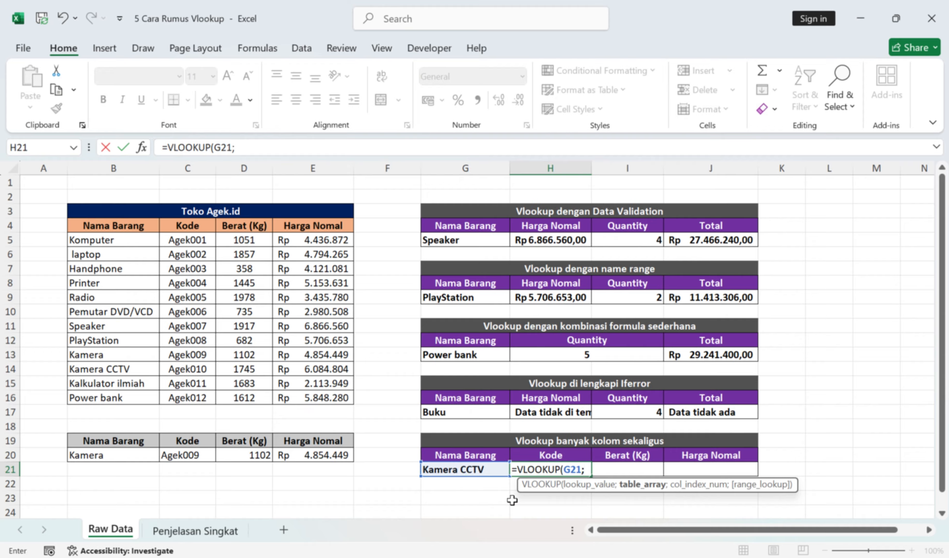
text(tab)
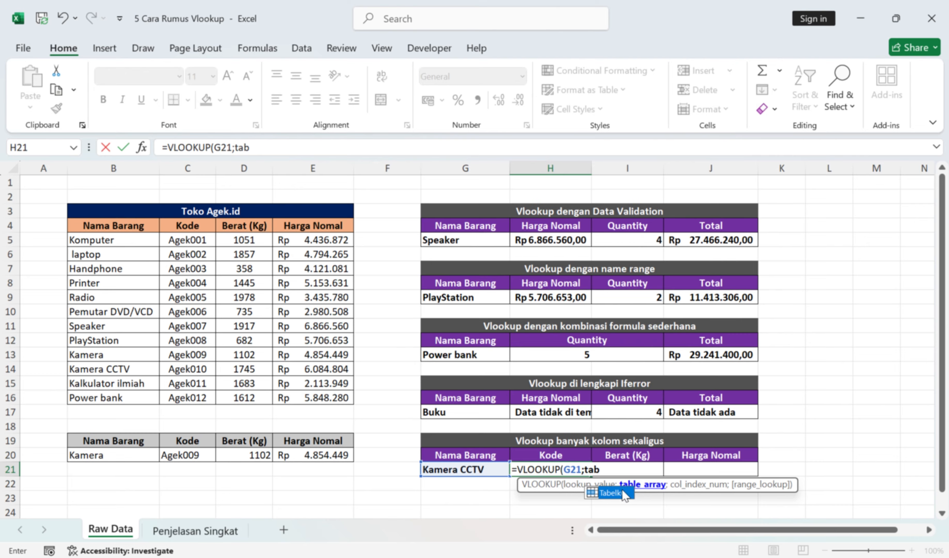
double_click(615, 493)
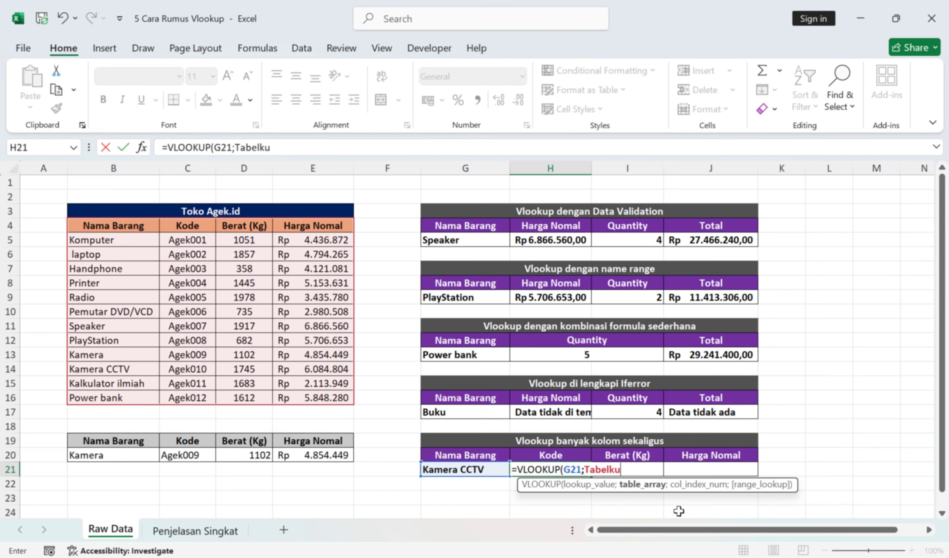
Step: Complete the H21 formula as =VLOOKUP(G21;Tabelku;{2\3\4};0), returning Kode, Berat (Kg) and Harga Nomal together
text(;)
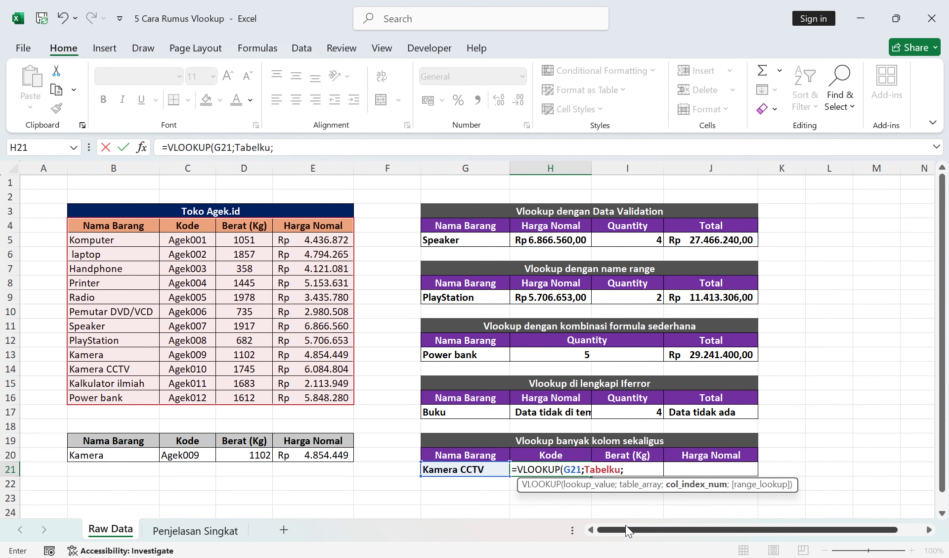
text({)
text(2\3\4})
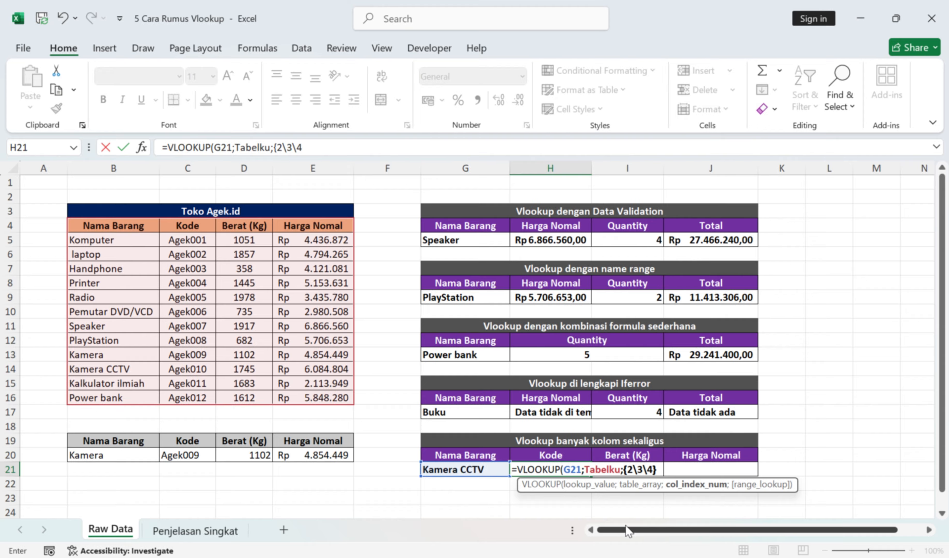
text(;)
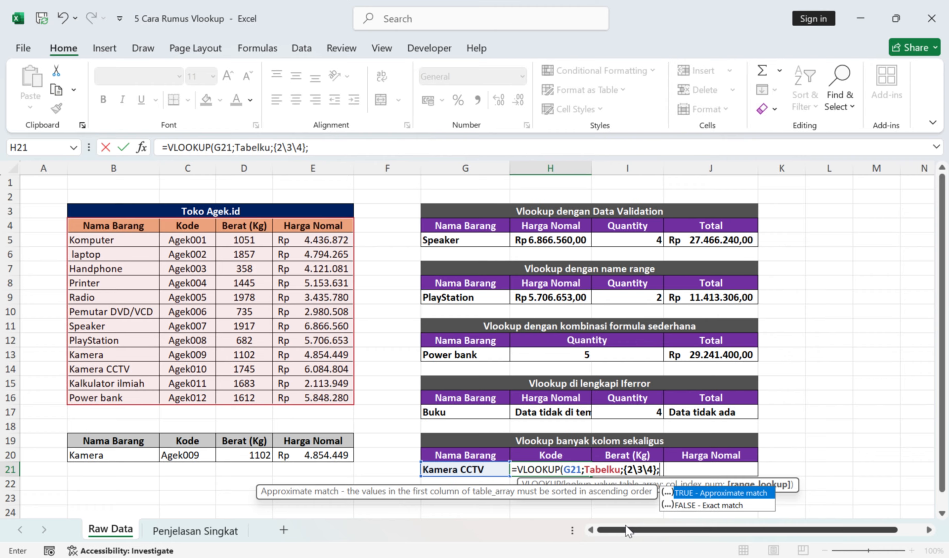
text(0))
key(Return)
key(Return)
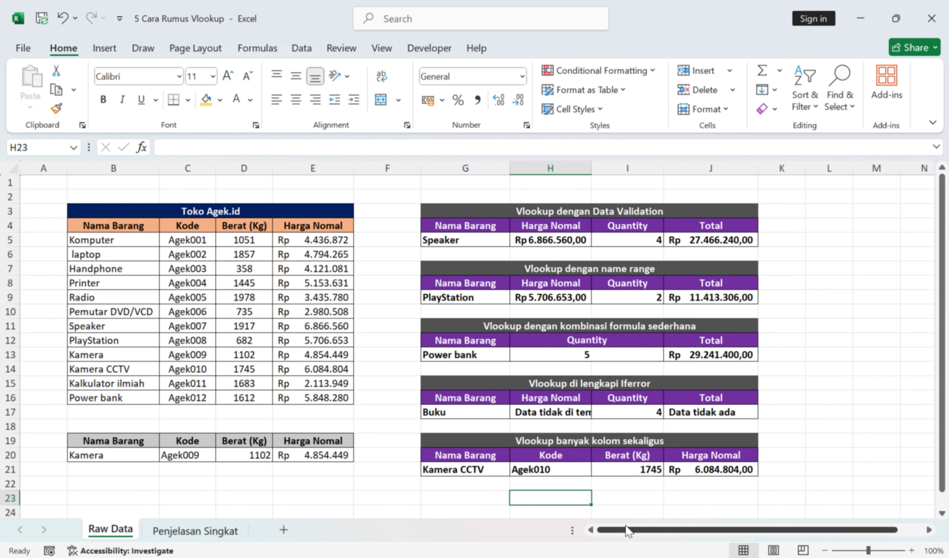